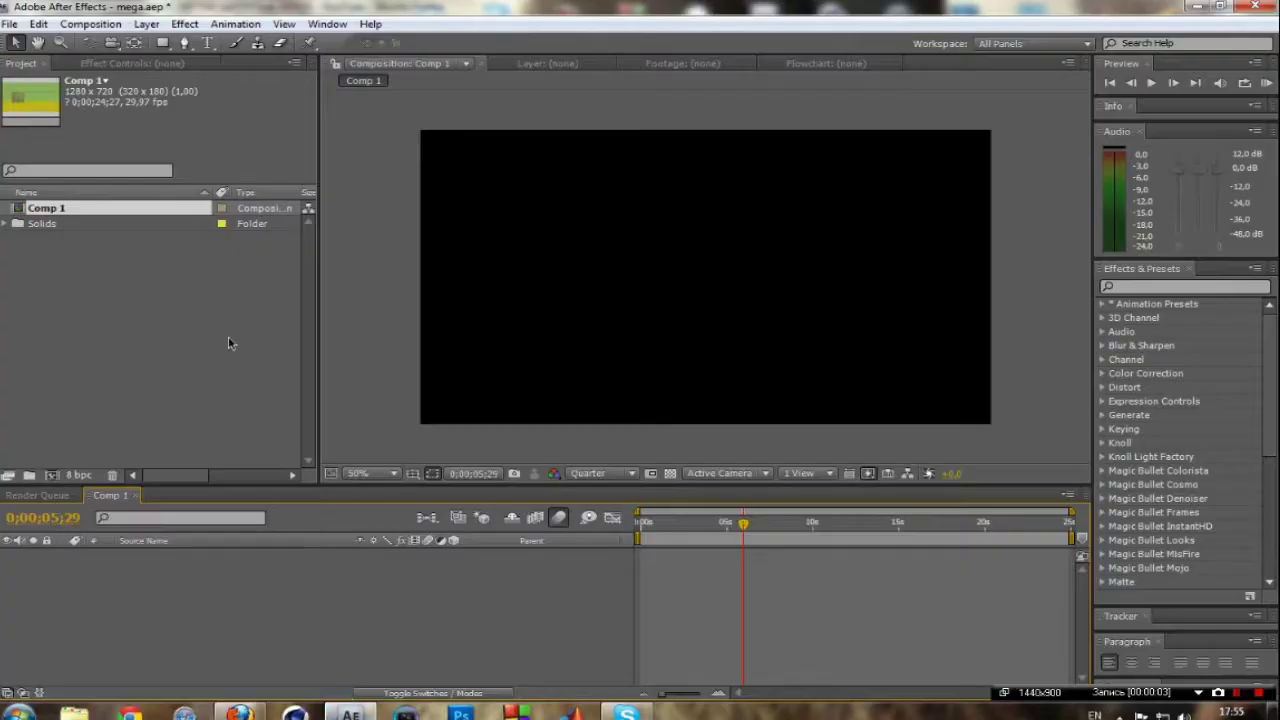
Step: Create a new solid layer in a deep purple colour
{"action": "right_click", "coordinate": [177, 528]}
{"action": "left_click", "coordinate": [470, 583]}
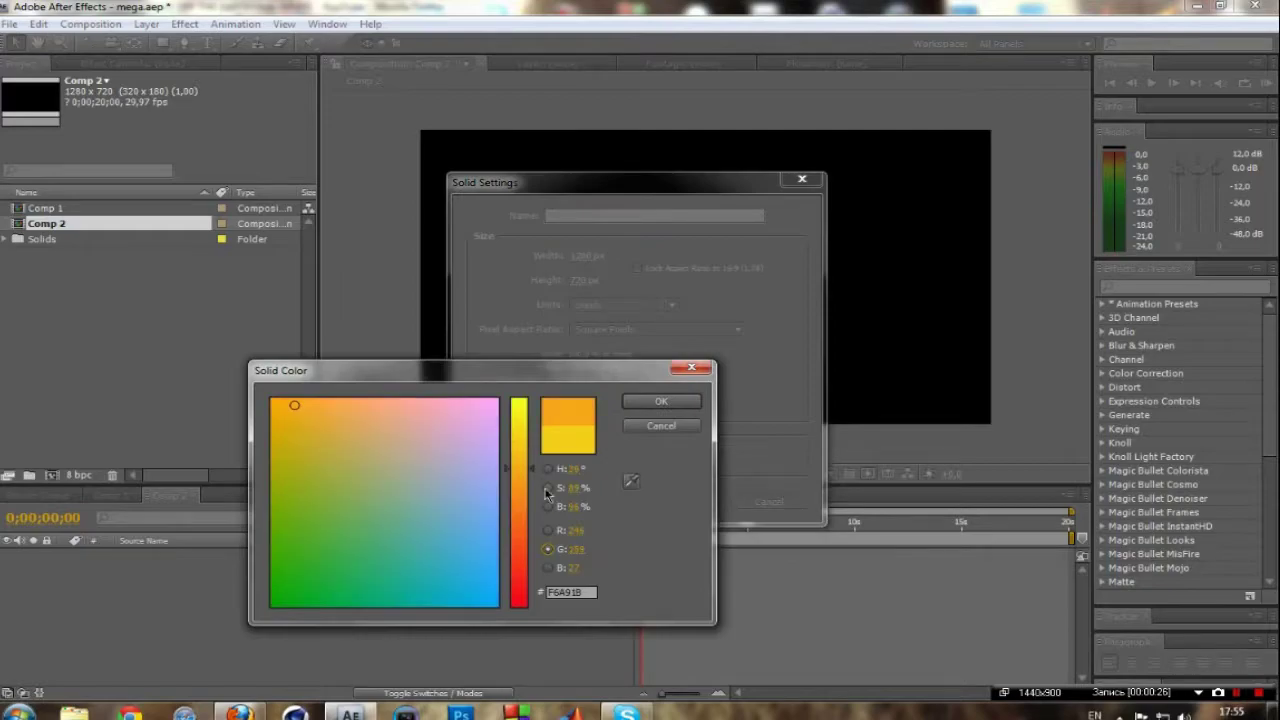
{"action": "left_click_drag", "start_coordinate": [519, 580], "coordinate": [527, 458]}
{"action": "left_click", "coordinate": [475, 492]}
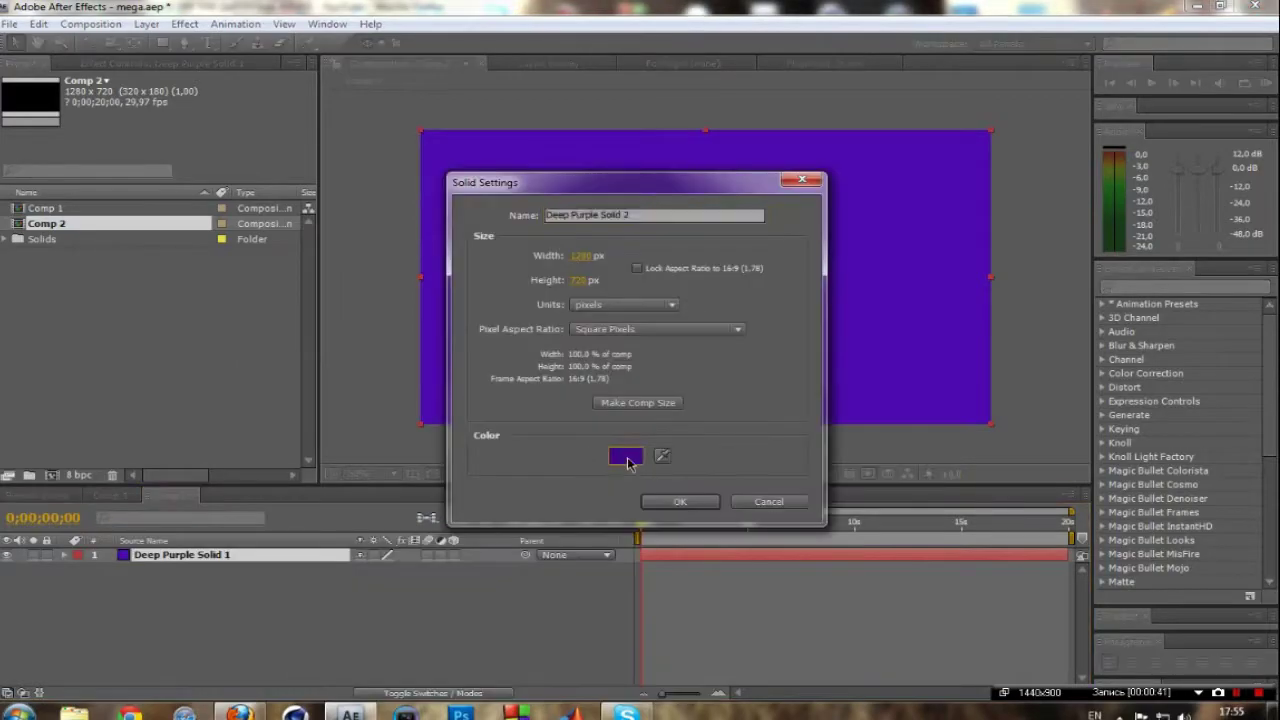
Step: Draw an ellipse mask on the black solid, scale it past the edges, and feather it to about 651 px
{"action": "left_click_drag", "start_coordinate": [436, 146], "coordinate": [991, 418]}
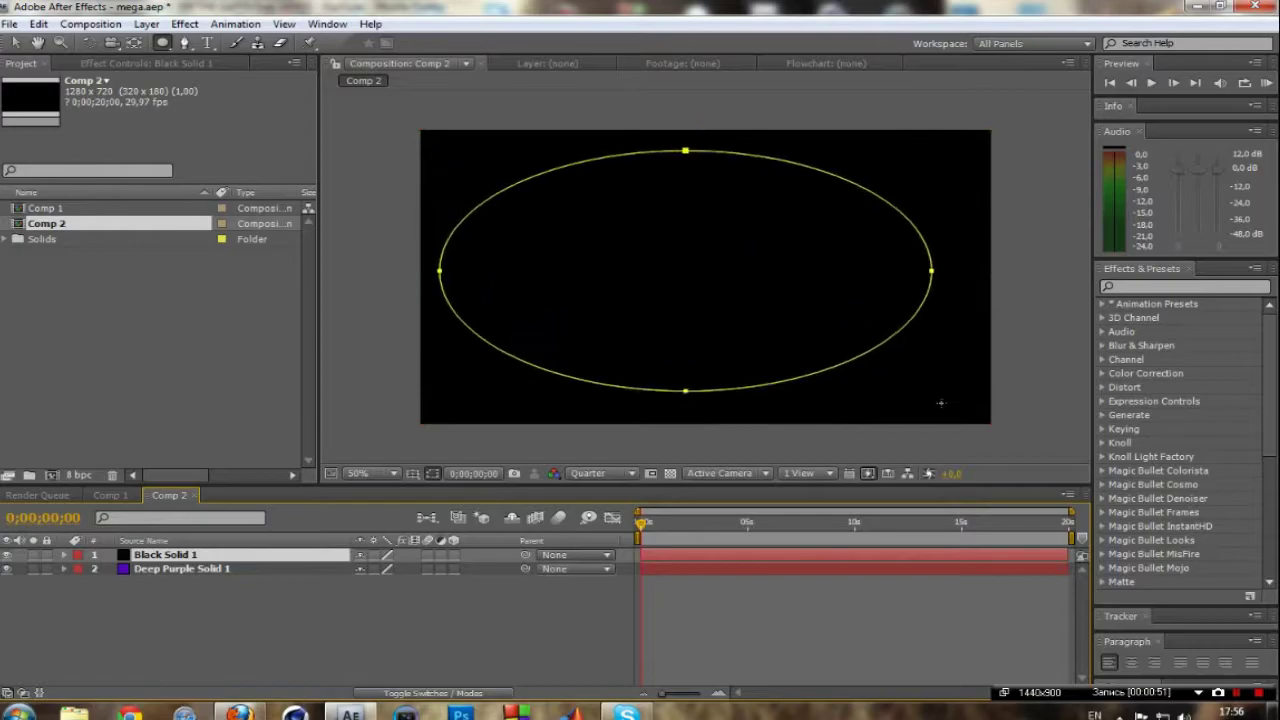
{"action": "key", "text": "v"}
{"action": "left_click", "coordinate": [706, 155]}
{"action": "double_click", "coordinate": [706, 155]}
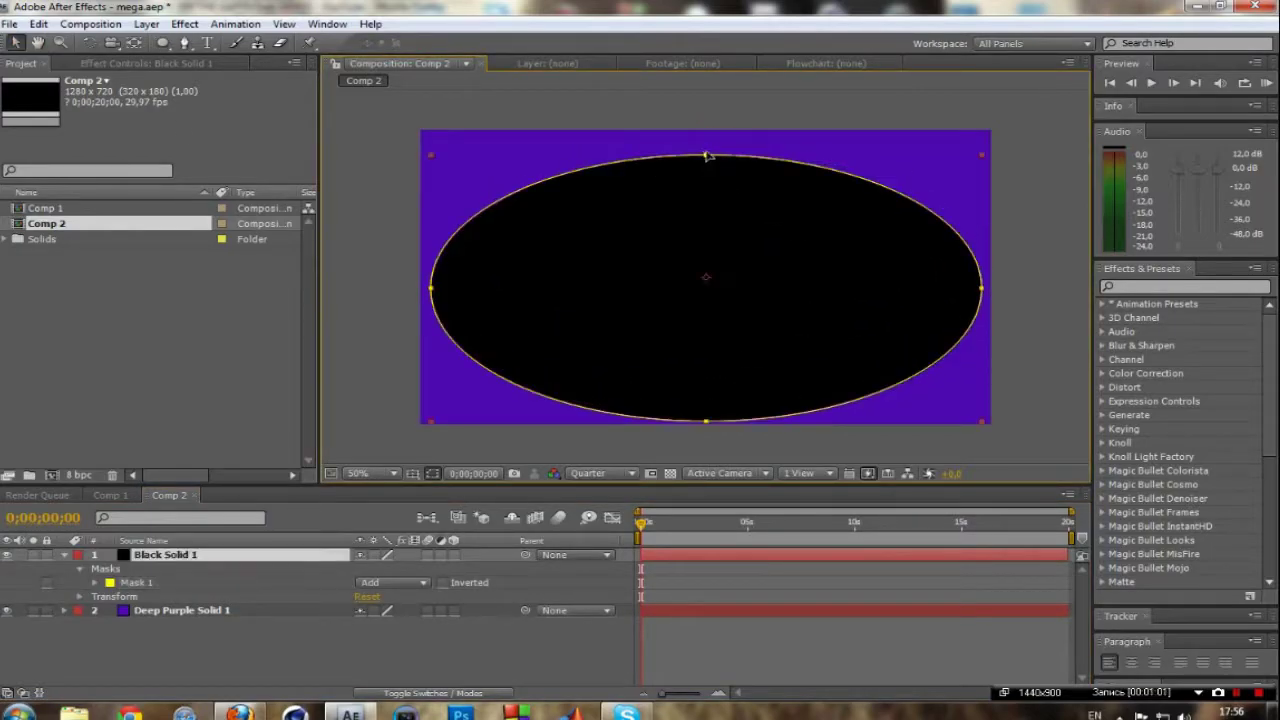
{"action": "left_click_drag", "start_coordinate": [431, 155], "coordinate": [400, 128]}
{"action": "left_click_drag", "start_coordinate": [706, 421], "coordinate": [706, 430]}
{"action": "left_click_drag", "start_coordinate": [988, 291], "coordinate": [1008, 288]}
{"action": "key", "text": "f"}
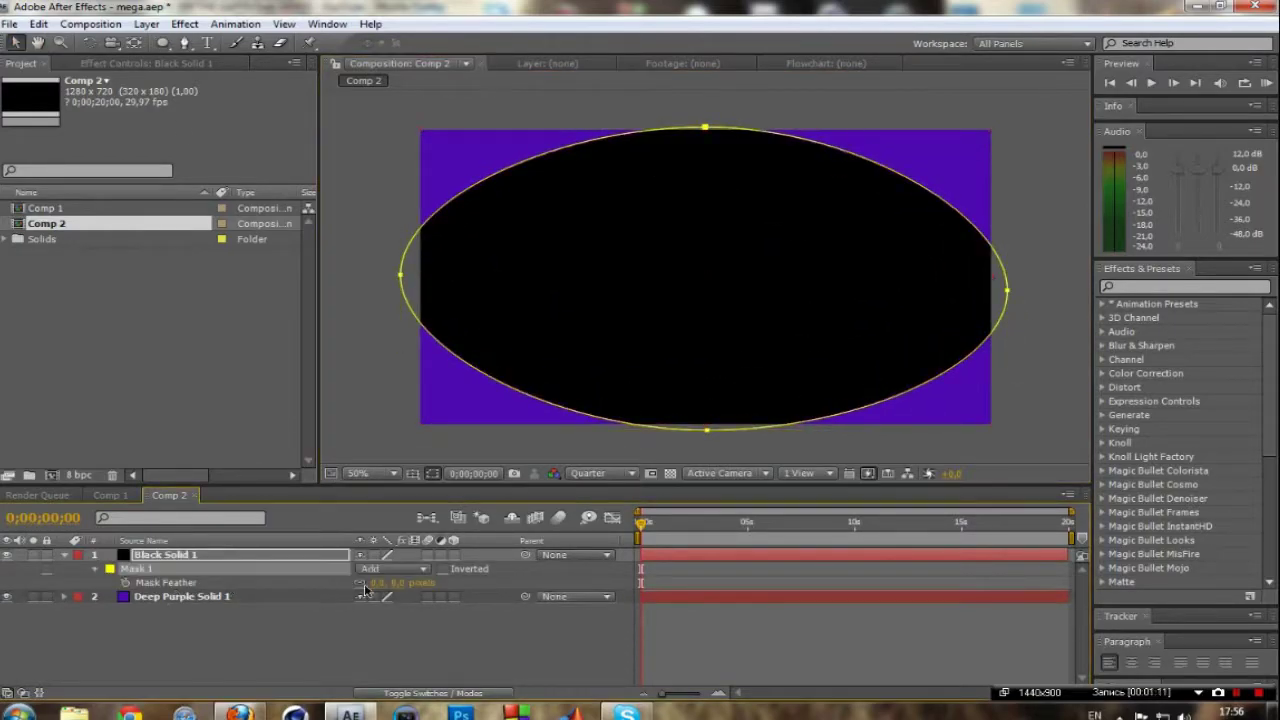
{"action": "left_click_drag", "start_coordinate": [385, 582], "coordinate": [436, 563]}
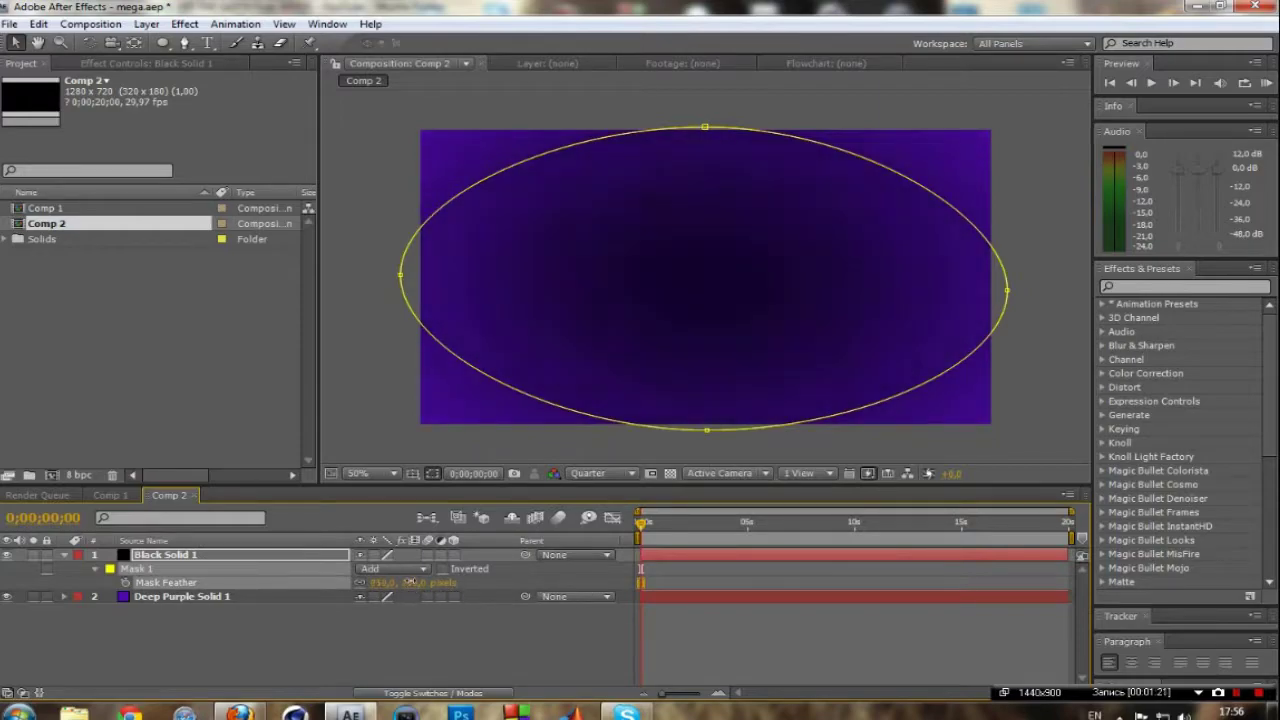
Step: Move the purple solid above the black one and draw an enlarged ellipse mask on it
{"action": "key", "text": "ctrl+["}
{"action": "left_click", "coordinate": [162, 42]}
{"action": "left_click_drag", "start_coordinate": [416, 173], "coordinate": [996, 403]}
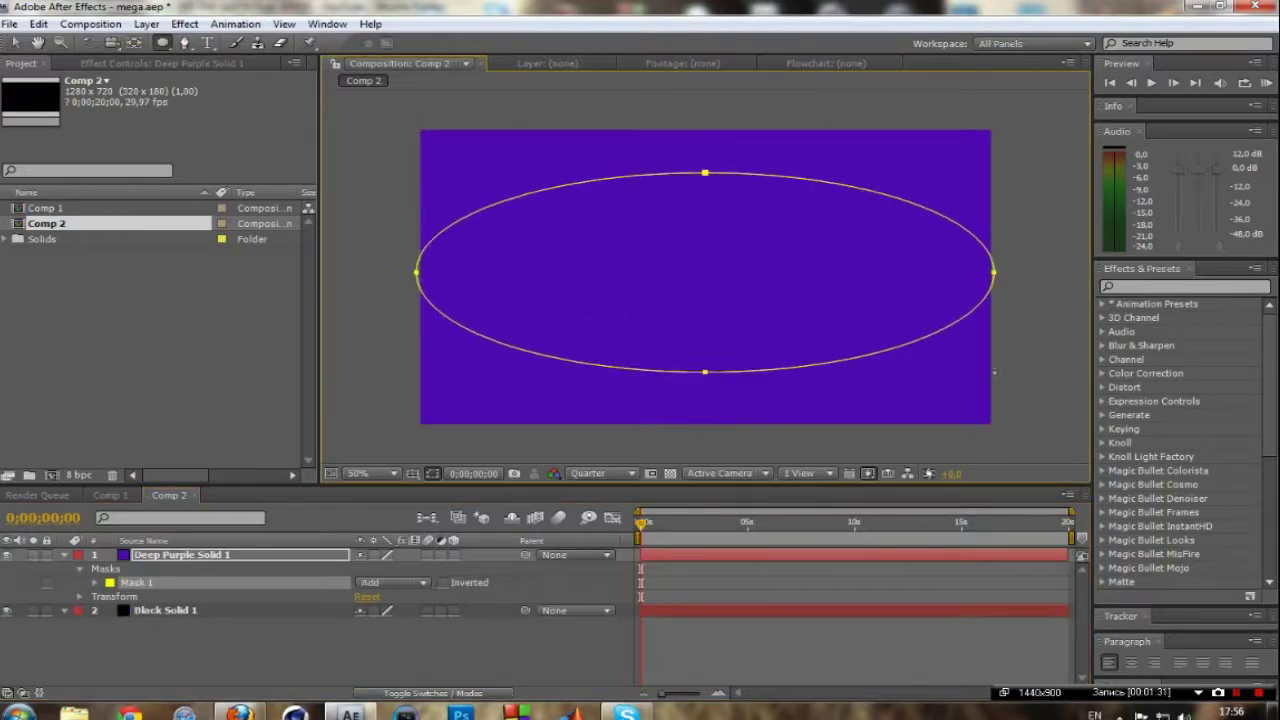
{"action": "left_click", "coordinate": [14, 43]}
{"action": "left_click_drag", "start_coordinate": [706, 173], "coordinate": [703, 150]}
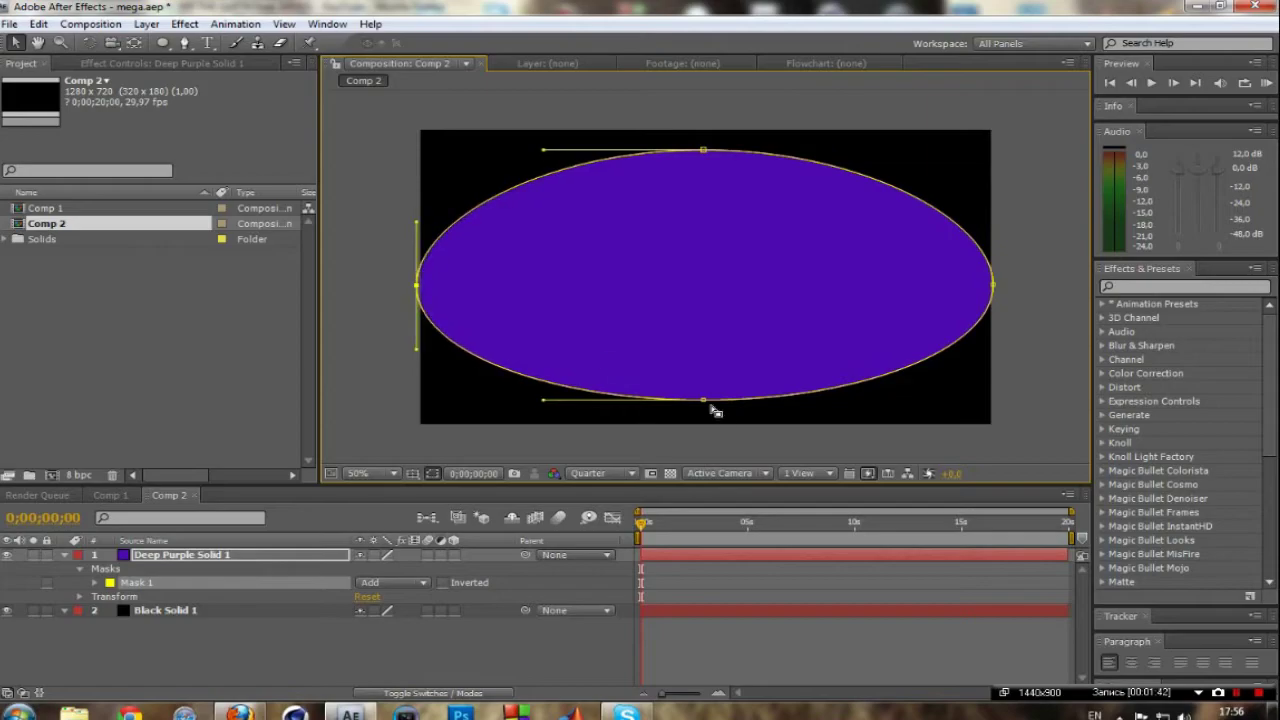
{"action": "left_click_drag", "start_coordinate": [706, 403], "coordinate": [707, 426]}
{"action": "left_click_drag", "start_coordinate": [994, 287], "coordinate": [1027, 269]}
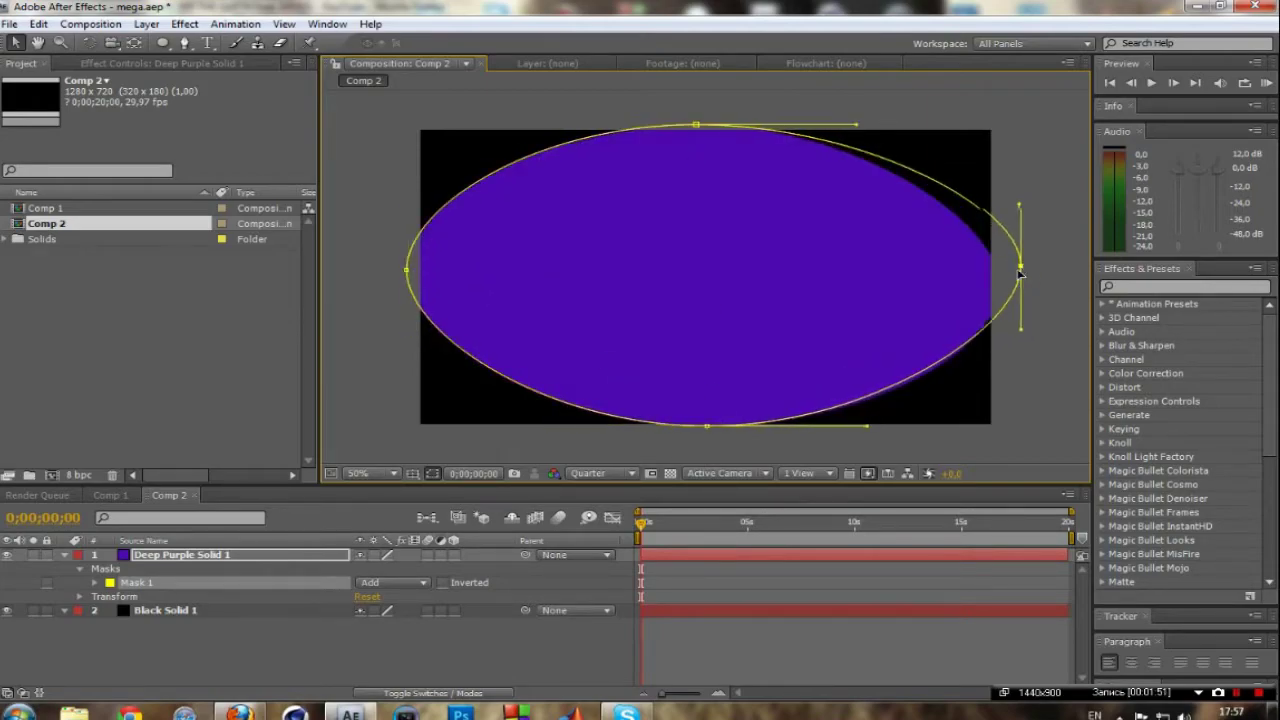
Step: Feather the purple solid's mask, widen its sides, and add a new text layer
{"action": "key", "text": "f"}
{"action": "mouse_move", "coordinate": [395, 582]}
{"action": "left_mouse_down"}
{"action": "mouse_move", "coordinate": [447, 586]}
{"action": "mouse_move", "coordinate": [418, 582]}
{"action": "left_mouse_up"}
{"action": "left_click_drag", "start_coordinate": [406, 270], "coordinate": [379, 270]}
{"action": "mouse_move", "coordinate": [1029, 277]}
{"action": "left_mouse_down"}
{"action": "mouse_move", "coordinate": [1045, 287]}
{"action": "mouse_move", "coordinate": [979, 202]}
{"action": "mouse_move", "coordinate": [1037, 152]}
{"action": "left_mouse_up"}
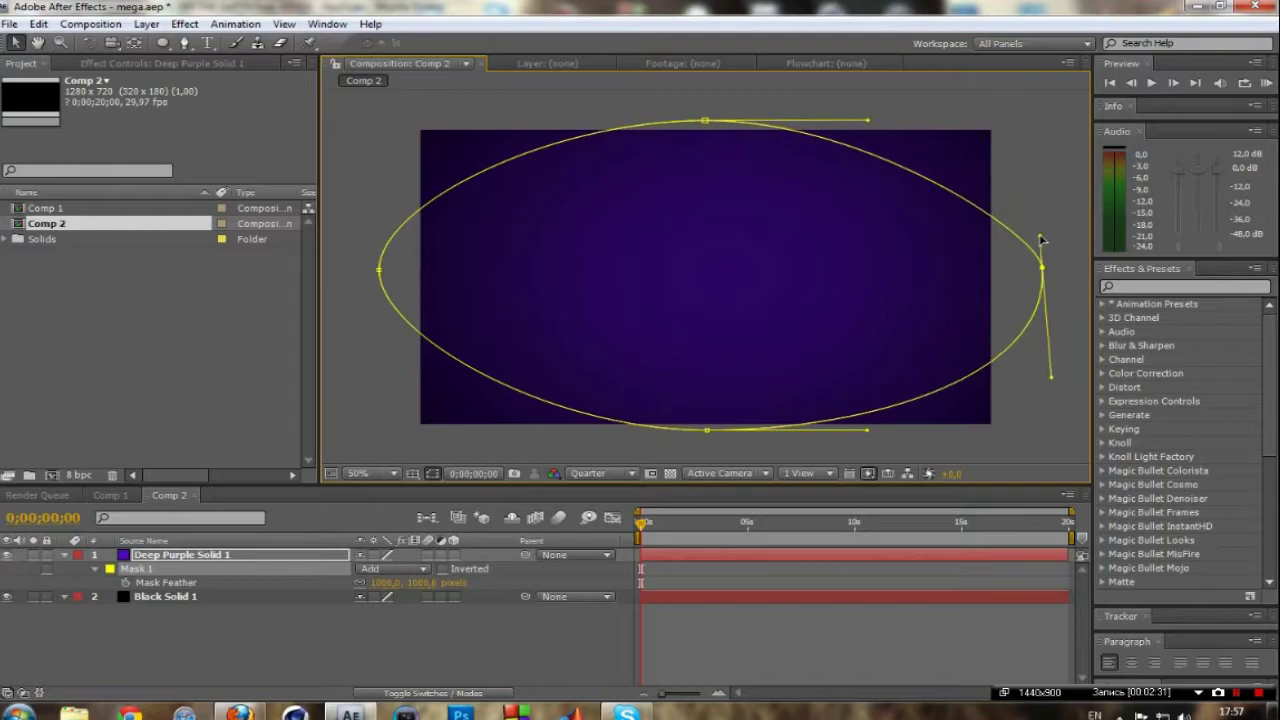
{"action": "left_click", "coordinate": [64, 554]}
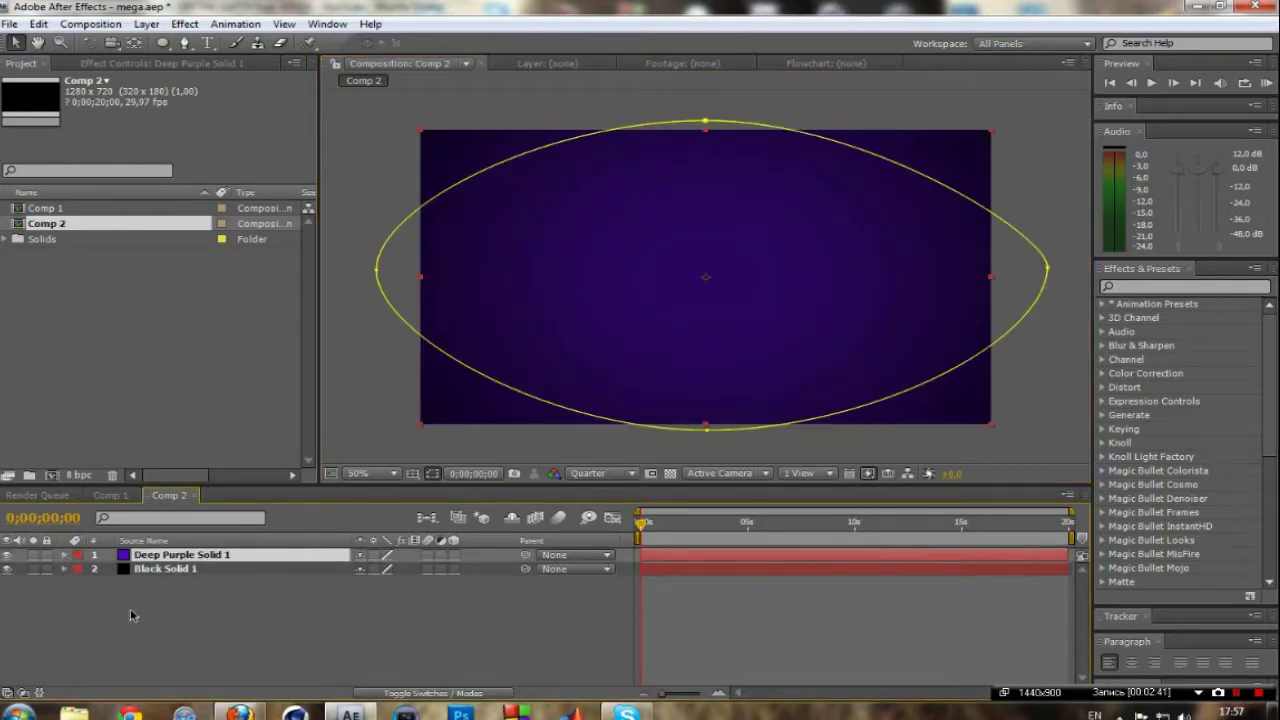
{"action": "right_click", "coordinate": [224, 620]}
{"action": "left_click", "coordinate": [540, 540]}
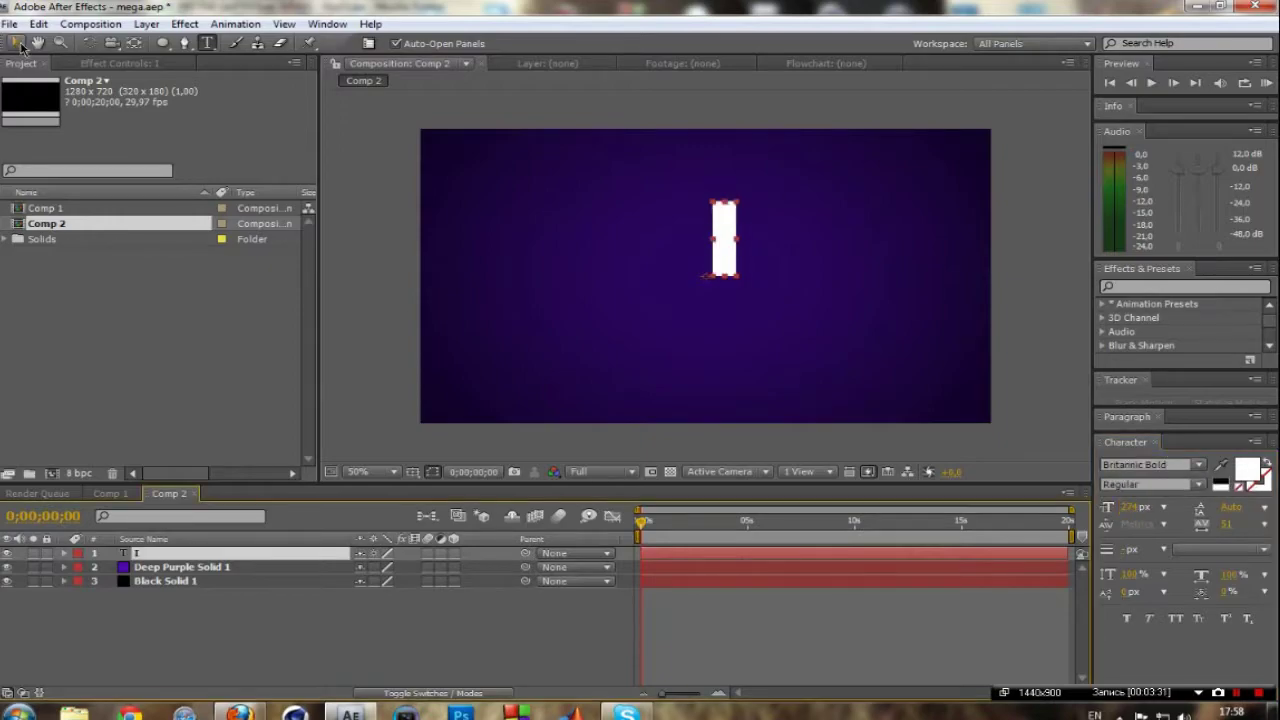
Step: Create a new solid and apply the Element effect to it
{"action": "right_click", "coordinate": [167, 532]}
{"action": "mouse_move", "coordinate": [300, 540]}
{"action": "left_click", "coordinate": [463, 583]}
{"action": "left_click", "coordinate": [1183, 287]}
{"action": "double_click", "coordinate": [1159, 317]}
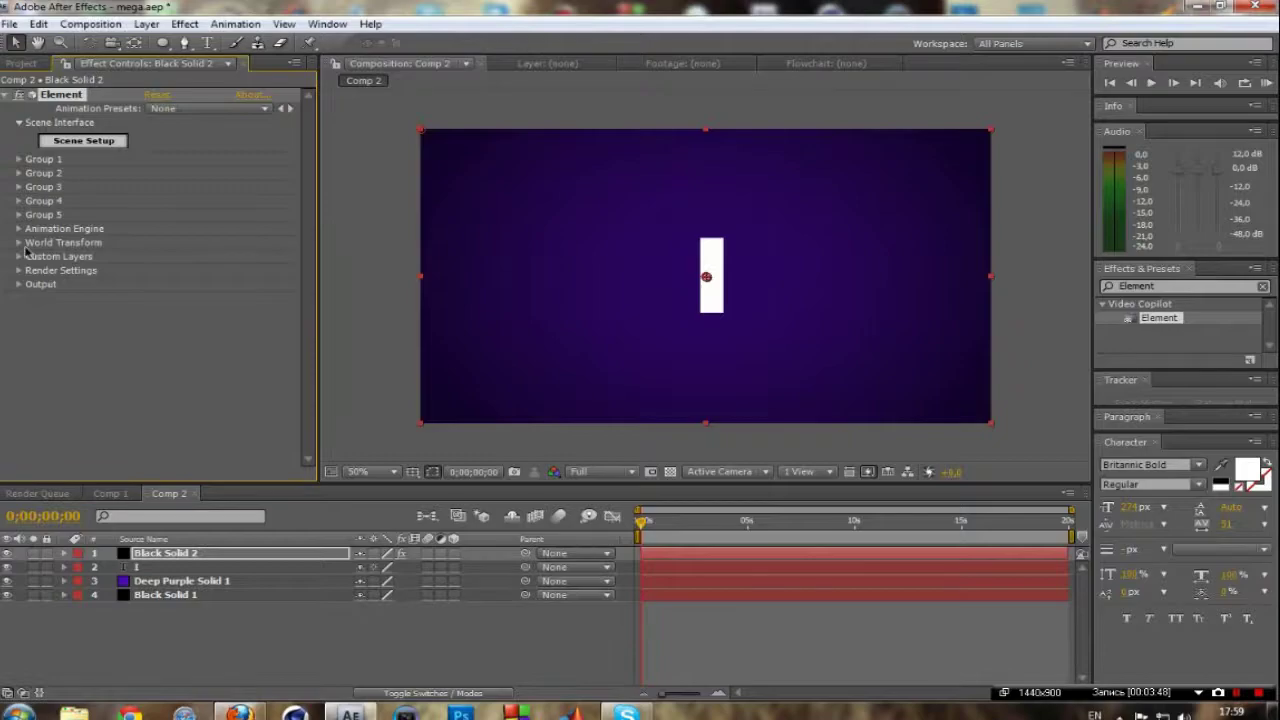
Step: Set the I text layer as Element's first custom path
{"action": "left_click", "coordinate": [210, 195]}
{"action": "left_click", "coordinate": [207, 224]}
{"action": "left_click", "coordinate": [20, 259]}
Step: In Element Scene Setup, try Concrete, Organic sponge_01 and white plastic materials on the I
{"action": "left_click", "coordinate": [90, 134]}
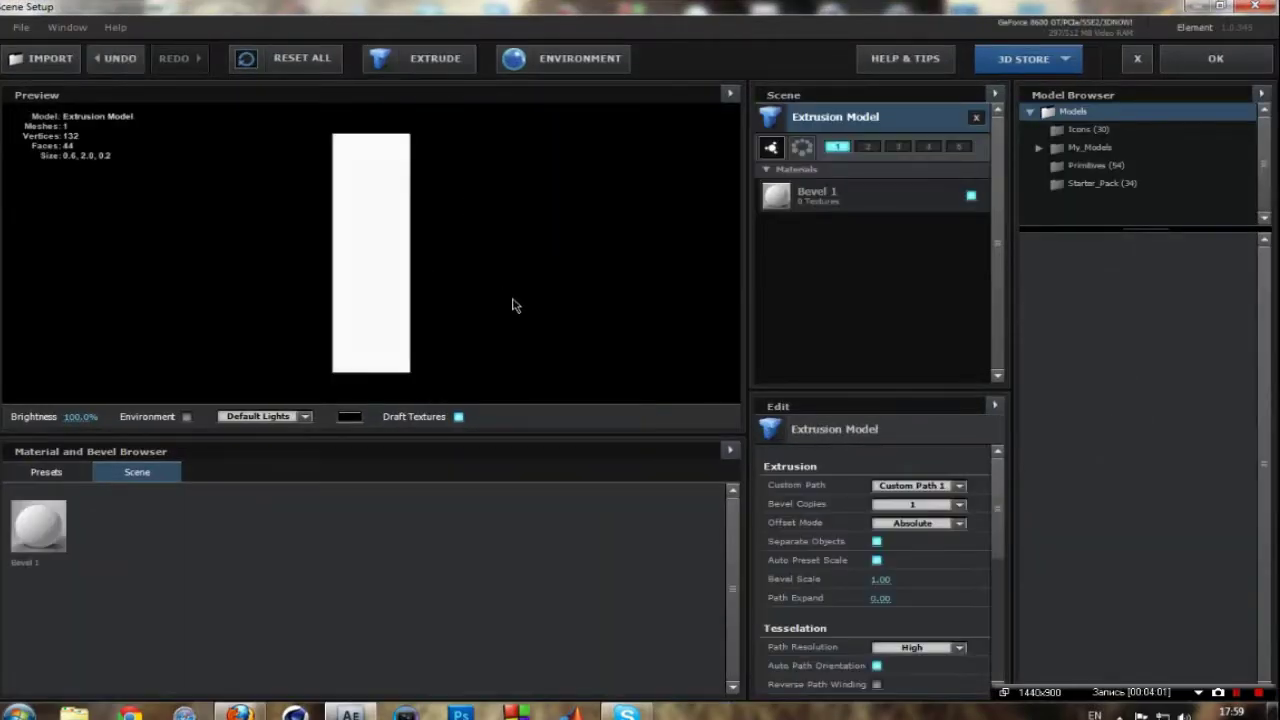
{"action": "left_click", "coordinate": [46, 472]}
{"action": "left_click", "coordinate": [99, 546]}
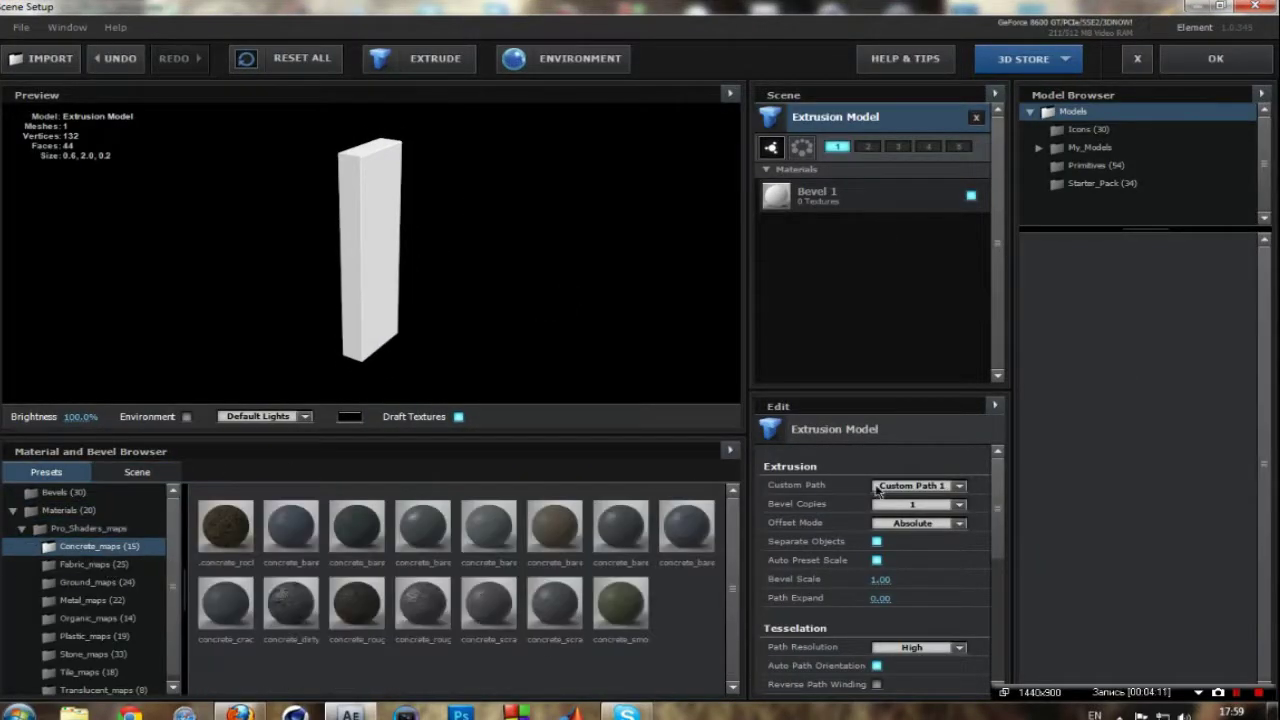
{"action": "left_click", "coordinate": [840, 200]}
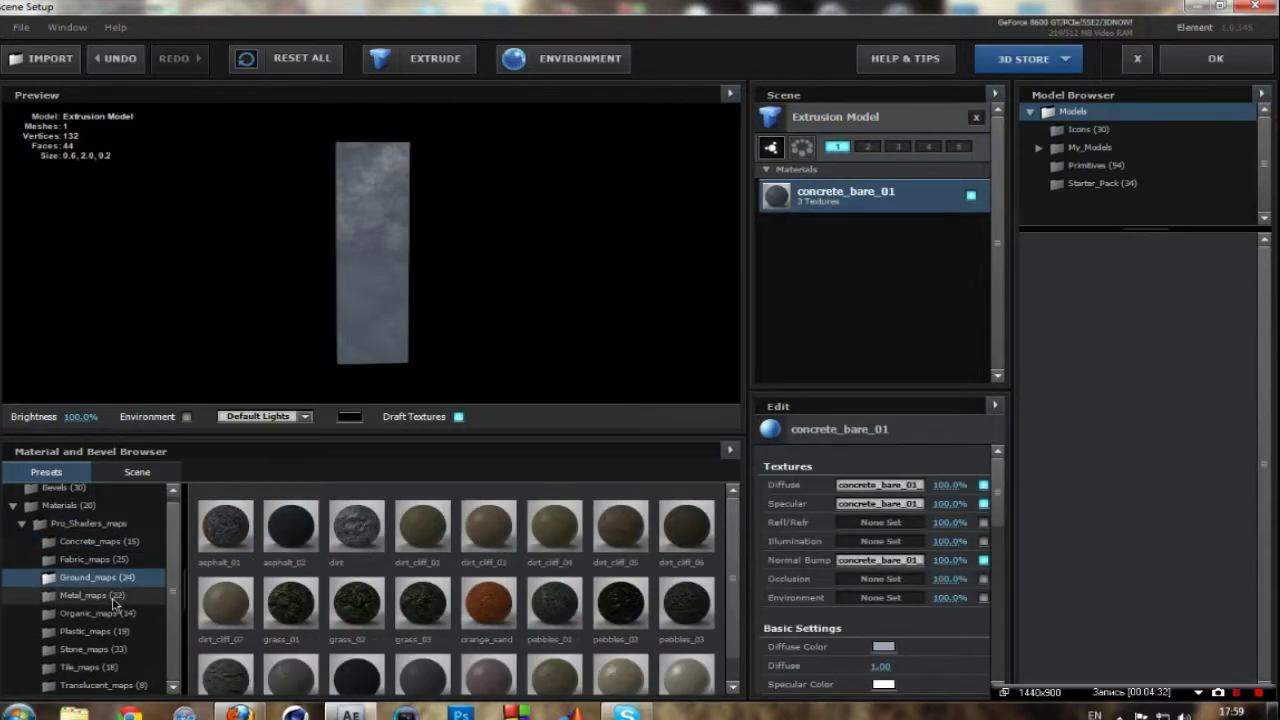
{"action": "left_click", "coordinate": [100, 614]}
{"action": "left_click", "coordinate": [554, 603]}
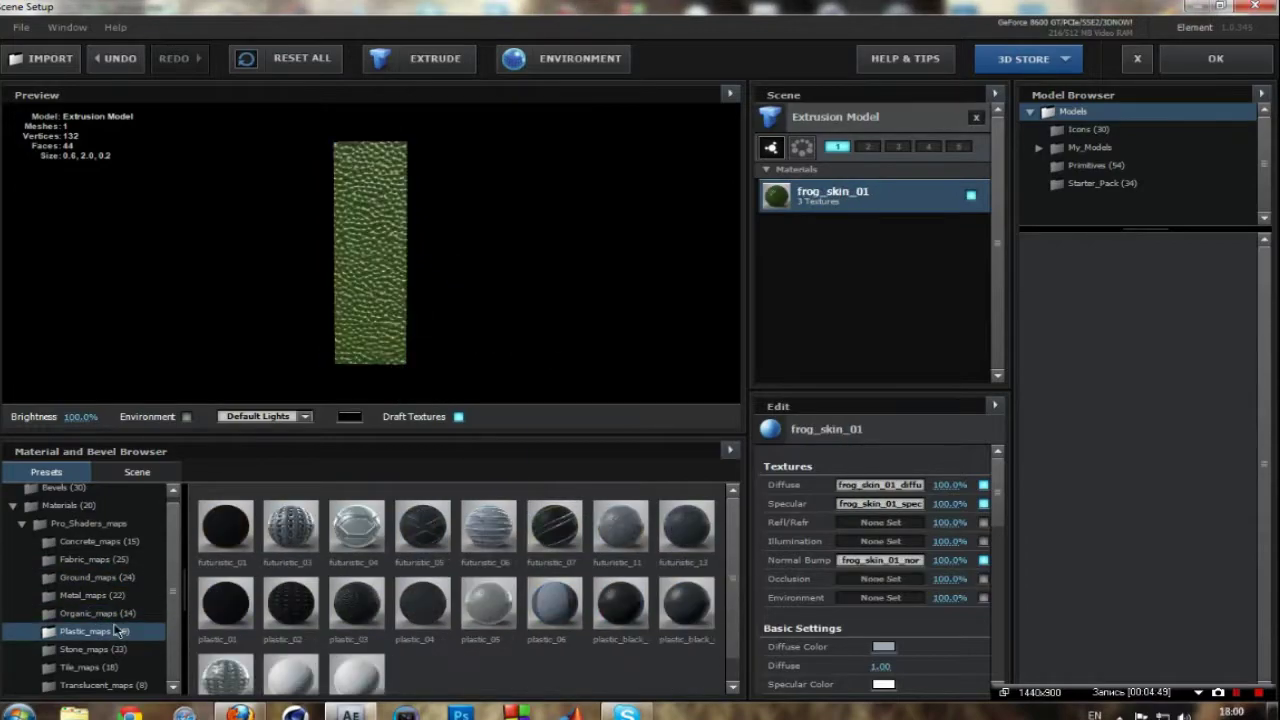
{"action": "left_click", "coordinate": [85, 631]}
{"action": "left_click", "coordinate": [290, 675]}
{"action": "mouse_move", "coordinate": [520, 357]}
{"action": "left_mouse_down"}
{"action": "mouse_move", "coordinate": [343, 257]}
{"action": "mouse_move", "coordinate": [380, 260]}
{"action": "left_mouse_up"}
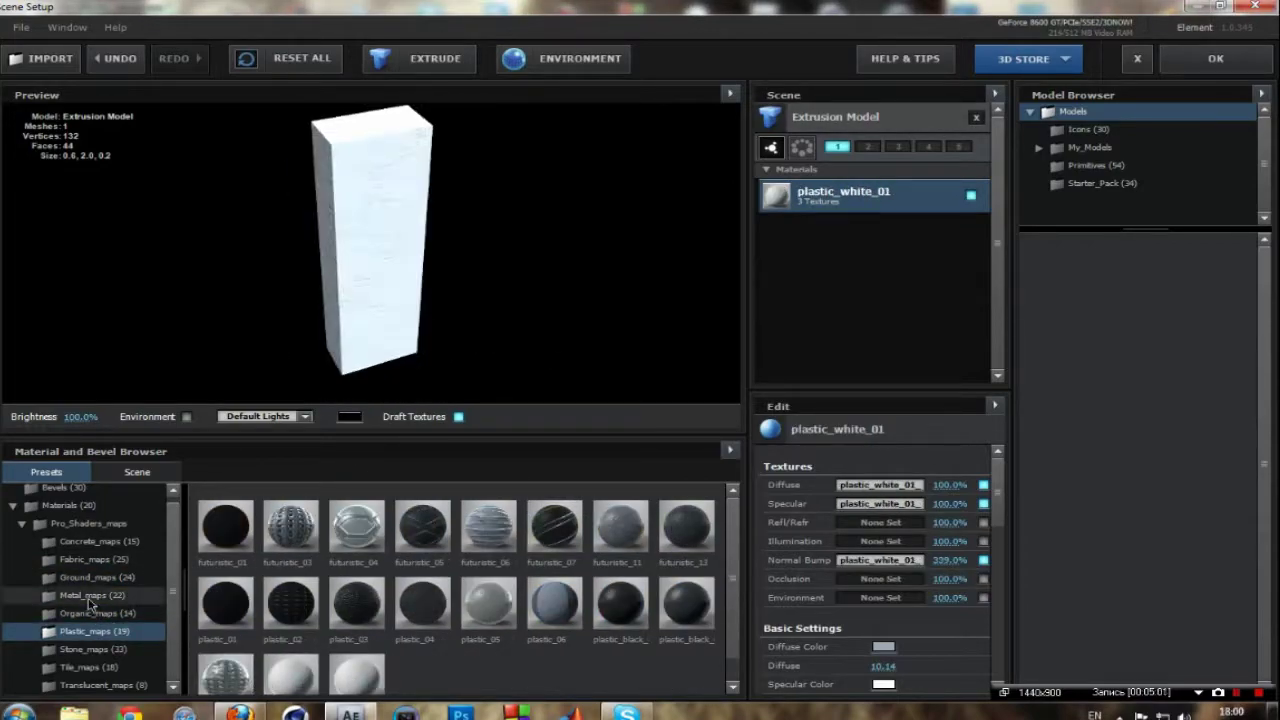
Step: Try plastic_white_01, shatter and glass_cracks materials, then settle on the Glass material
{"action": "left_click", "coordinate": [88, 667]}
{"action": "scroll", "coordinate": [423, 528], "scroll_direction": "down", "scroll_amount": 2}
{"action": "scroll", "coordinate": [423, 528], "scroll_direction": "up", "scroll_amount": 2}
{"action": "left_click", "coordinate": [100, 685]}
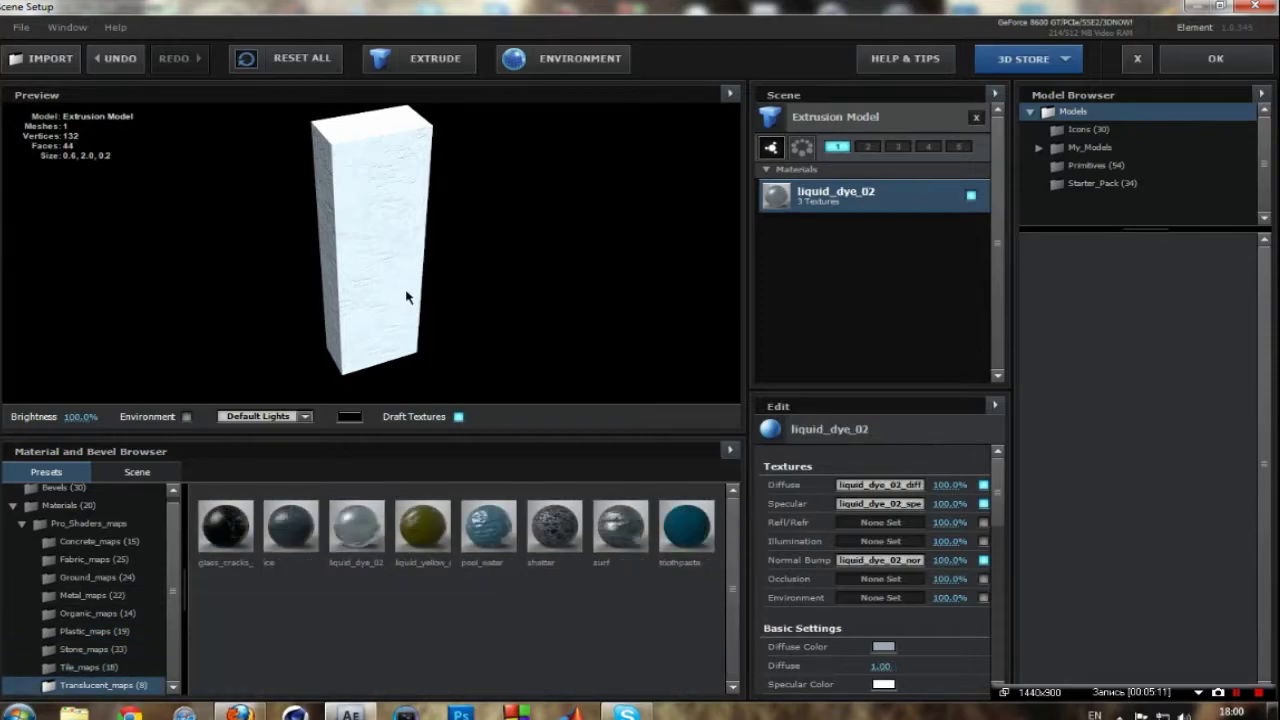
{"action": "left_click", "coordinate": [554, 526]}
{"action": "mouse_move", "coordinate": [408, 291]}
{"action": "left_mouse_down"}
{"action": "mouse_move", "coordinate": [258, 323]}
{"action": "mouse_move", "coordinate": [463, 326]}
{"action": "left_mouse_up"}
{"action": "left_click", "coordinate": [225, 526]}
{"action": "left_click", "coordinate": [68, 505]}
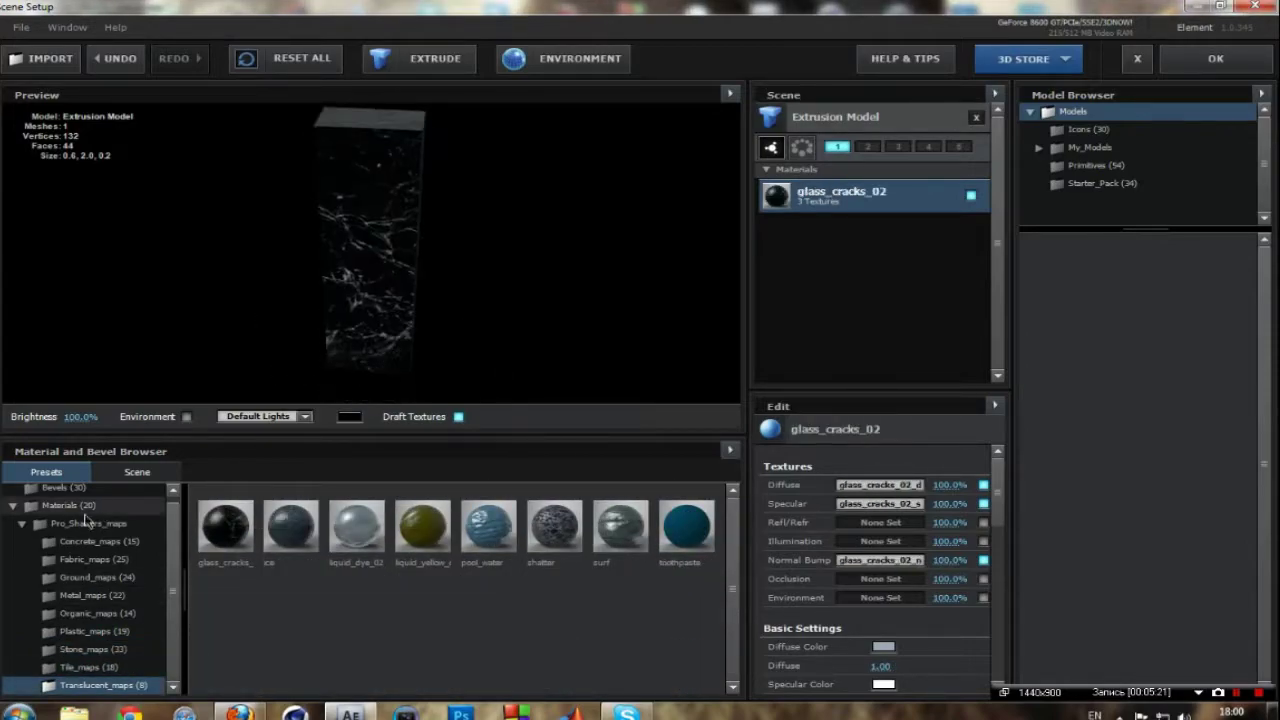
{"action": "left_click", "coordinate": [22, 523]}
{"action": "left_click", "coordinate": [620, 526]}
{"action": "mouse_move", "coordinate": [537, 526]}
{"action": "left_mouse_down"}
{"action": "mouse_move", "coordinate": [390, 300]}
{"action": "mouse_move", "coordinate": [494, 306]}
{"action": "mouse_move", "coordinate": [494, 280]}
{"action": "left_mouse_up"}
{"action": "scroll", "coordinate": [880, 520], "scroll_direction": "up", "scroll_amount": 3}
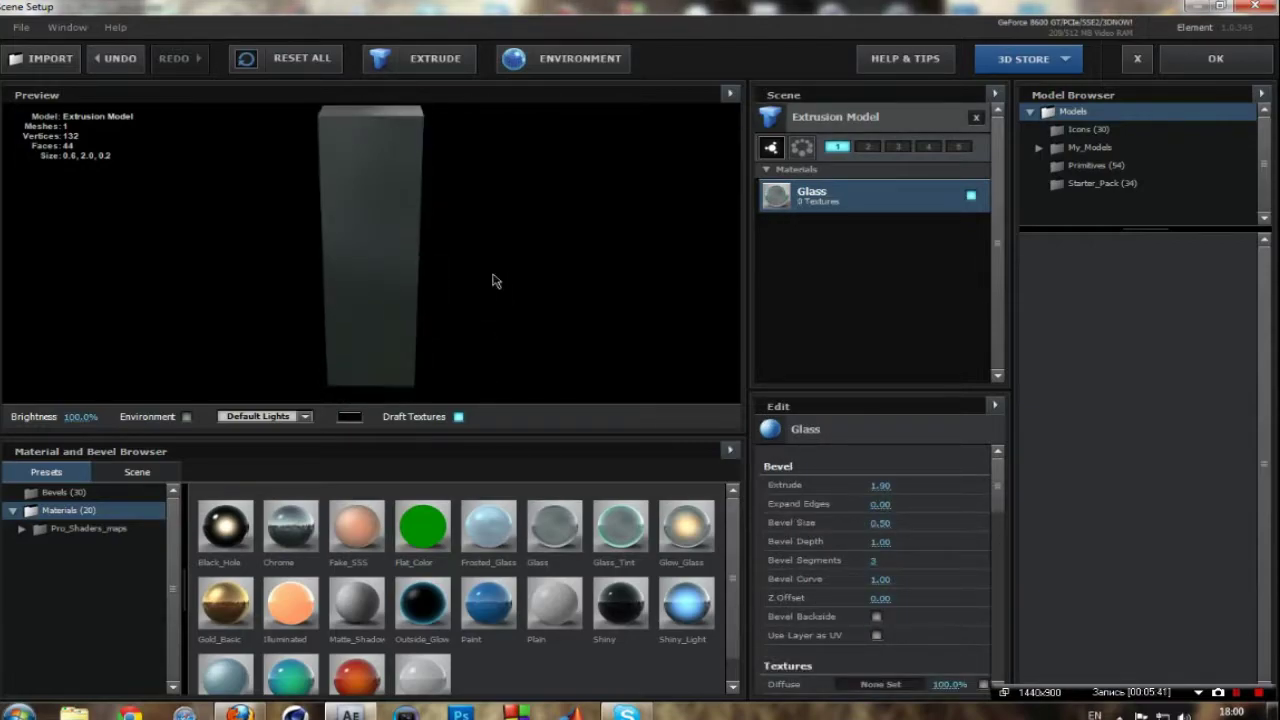
Step: Reveal the Element properties and scrub Group 1 Position Z to set the I's depth
{"action": "key", "text": "e"}
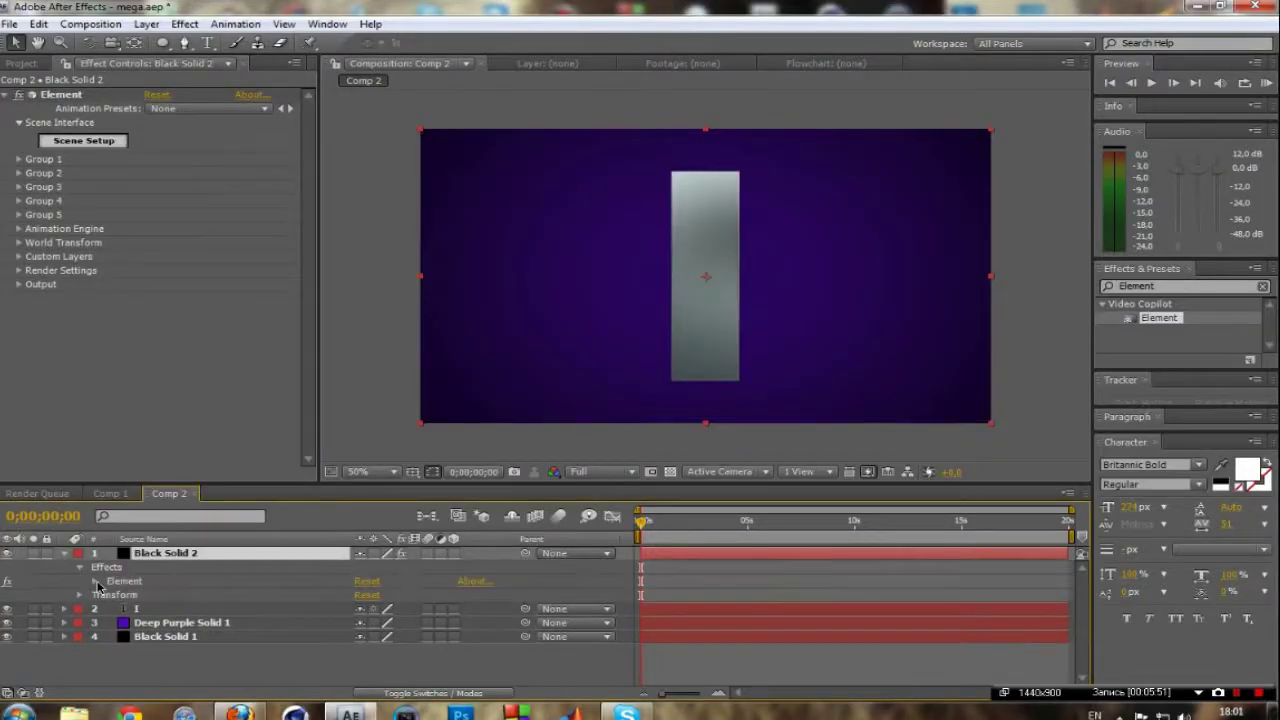
{"action": "left_click", "coordinate": [9, 23]}
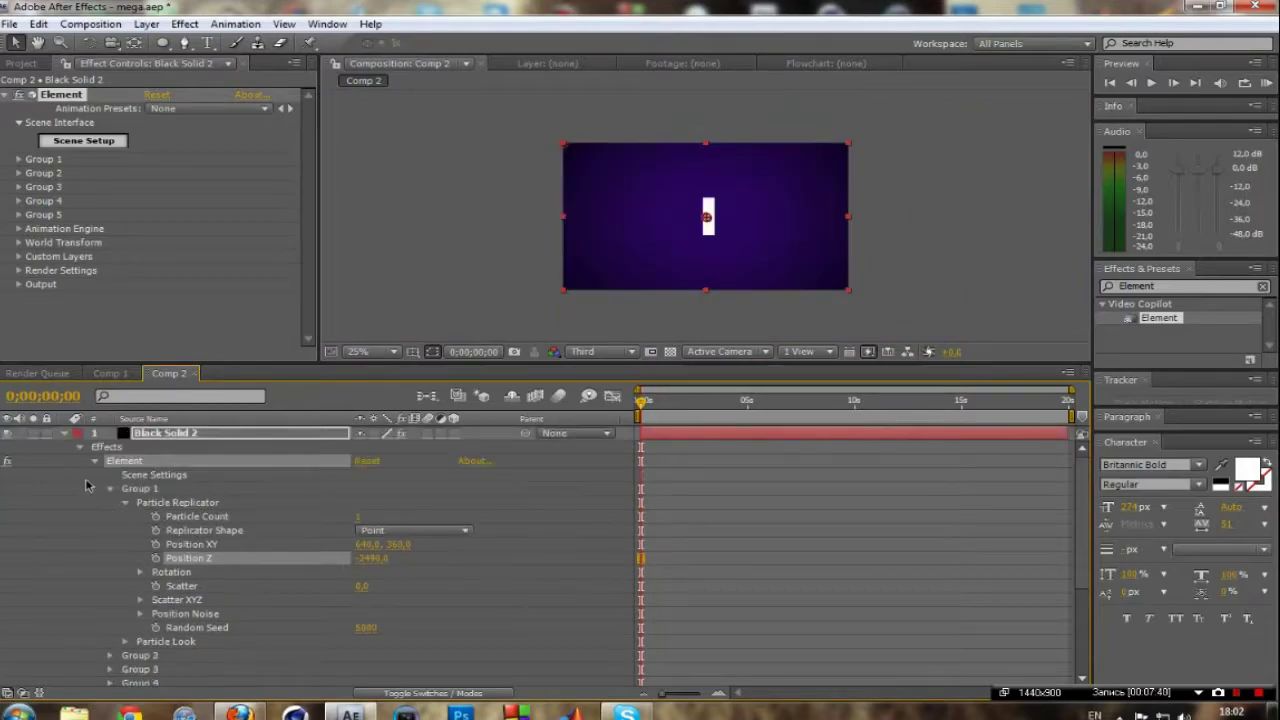
{"action": "mouse_move", "coordinate": [386, 562]}
{"action": "left_mouse_down"}
{"action": "mouse_move", "coordinate": [424, 561]}
{"action": "mouse_move", "coordinate": [383, 598]}
{"action": "left_mouse_up"}
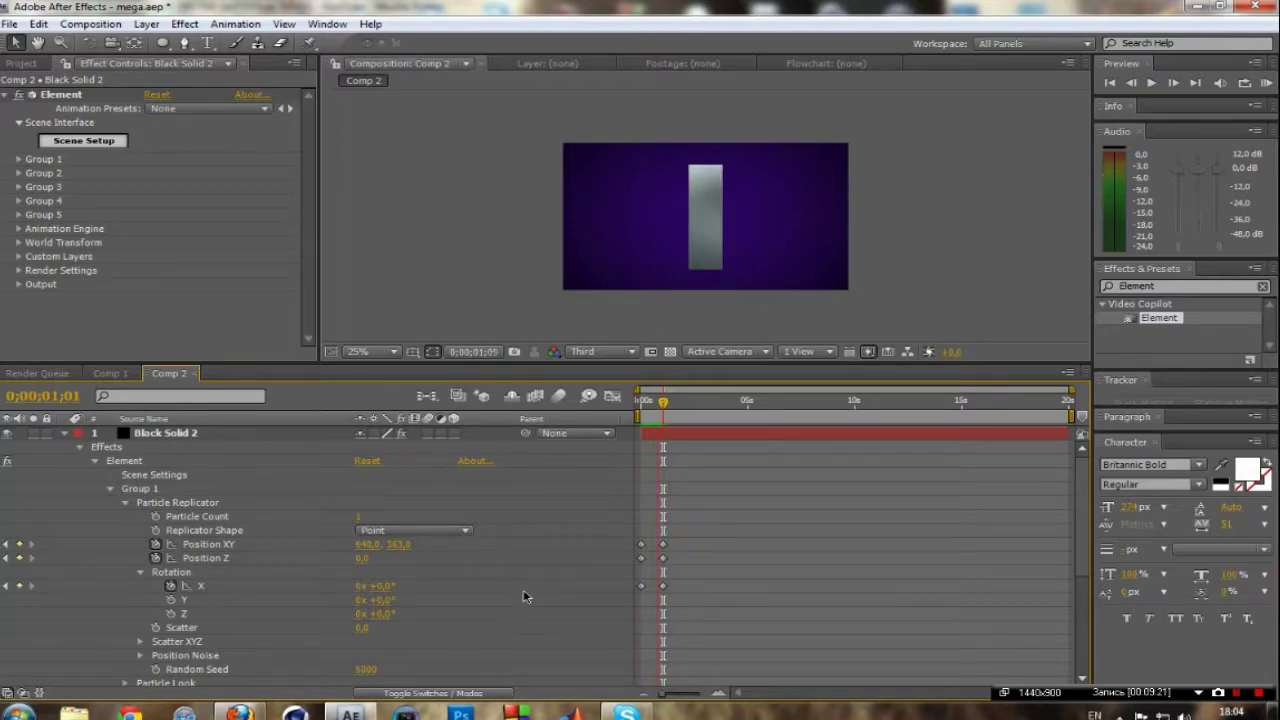
Step: Push the I back via Position Z and view the position and rotation keyframes as curves
{"action": "left_click_drag", "start_coordinate": [360, 558], "coordinate": [361, 563]}
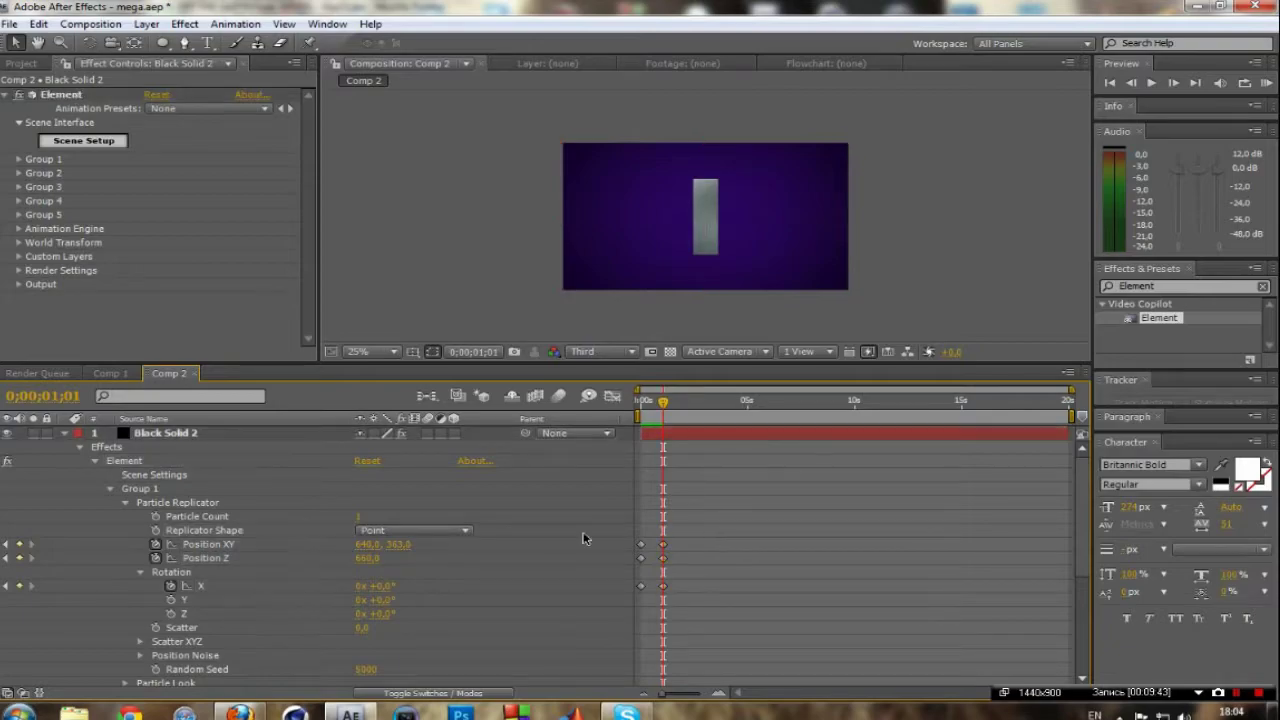
{"action": "left_click_drag", "start_coordinate": [584, 539], "coordinate": [672, 592]}
{"action": "key", "text": "shift+F3"}
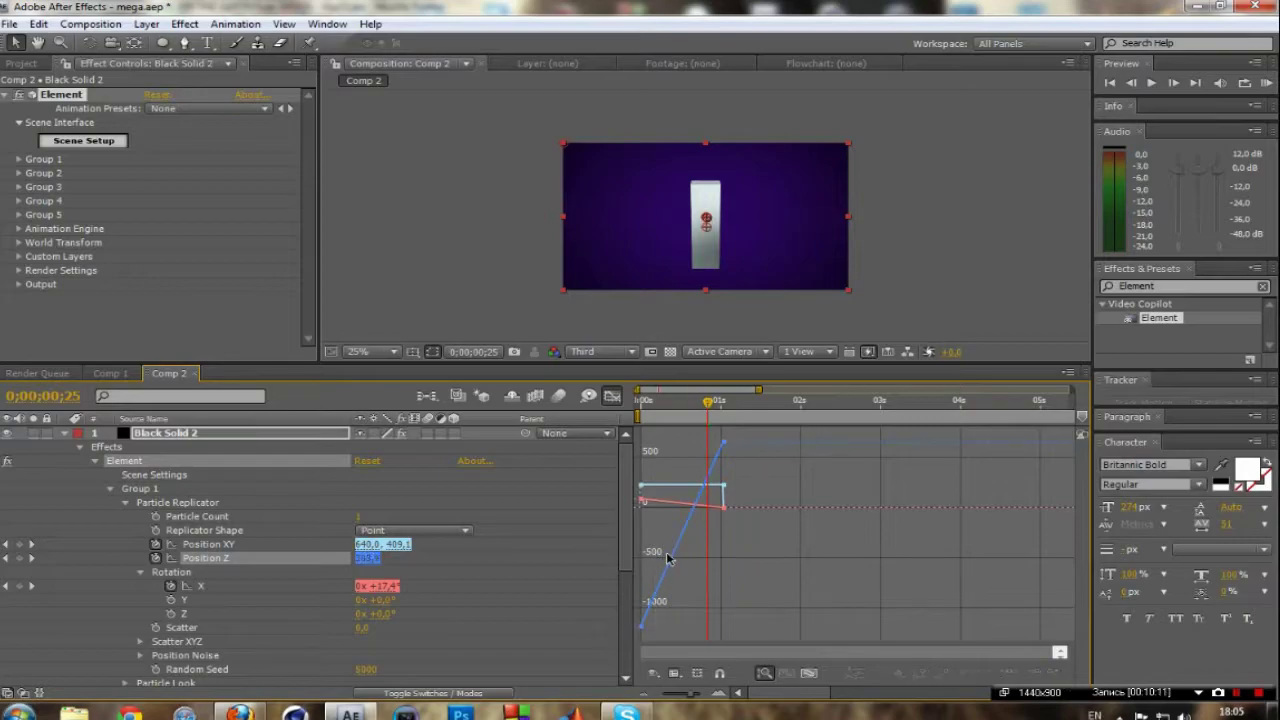
Step: Preview the fly-in animation and select the Rotation X property
{"action": "left_click", "coordinate": [612, 397]}
{"action": "key", "text": "KP_0"}
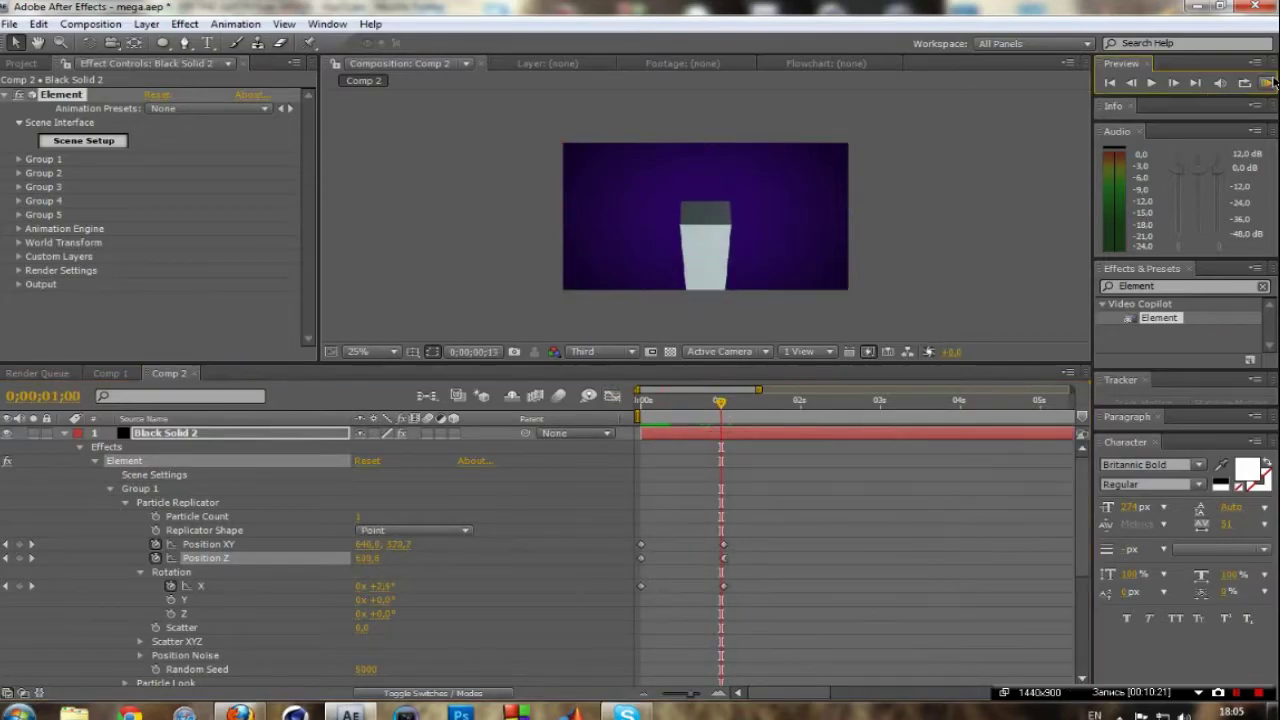
{"action": "left_click_drag", "start_coordinate": [722, 405], "coordinate": [726, 405]}
{"action": "left_click", "coordinate": [370, 586]}
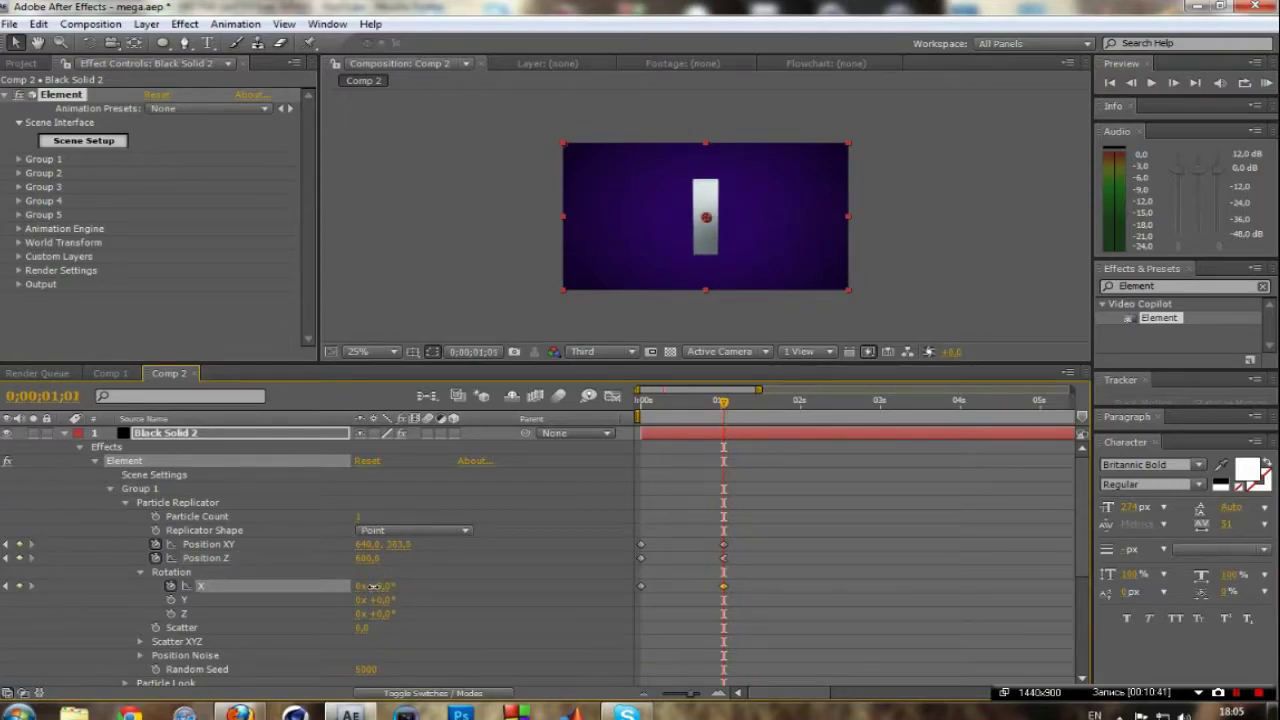
{"action": "key", "text": "KP_0"}
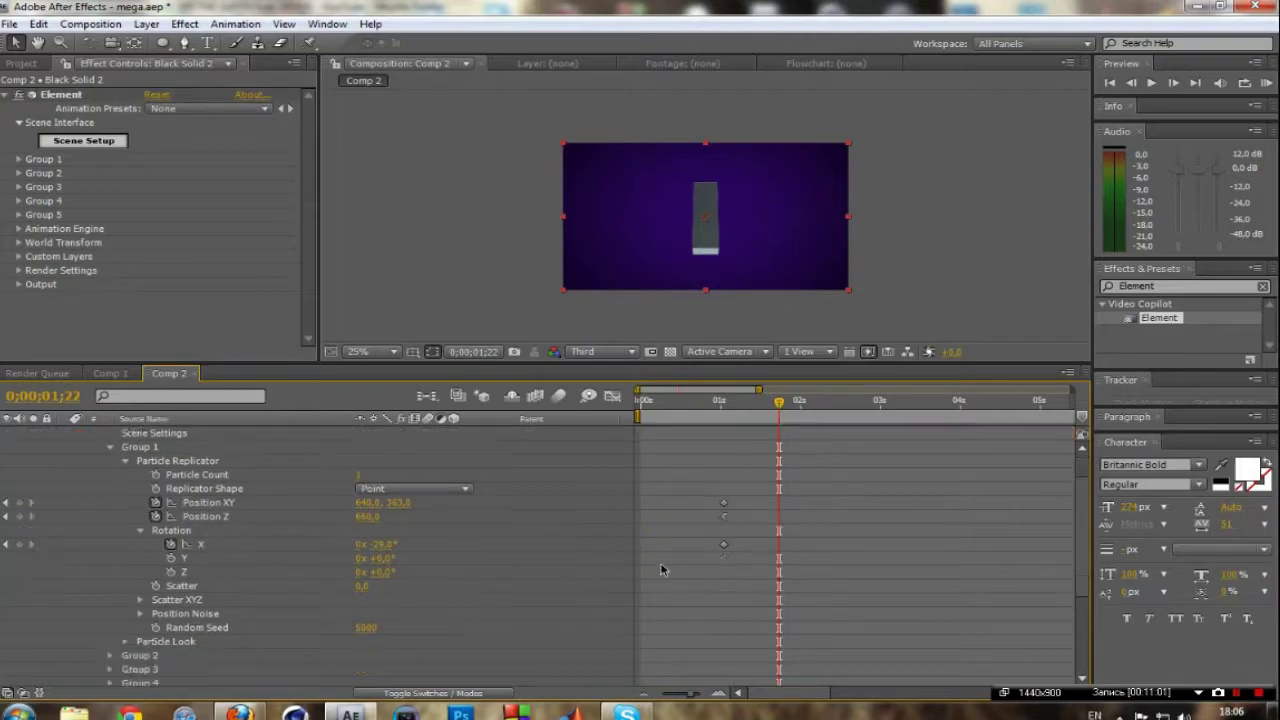
{"action": "left_click", "coordinate": [641, 693]}
{"action": "key", "text": "minus"}
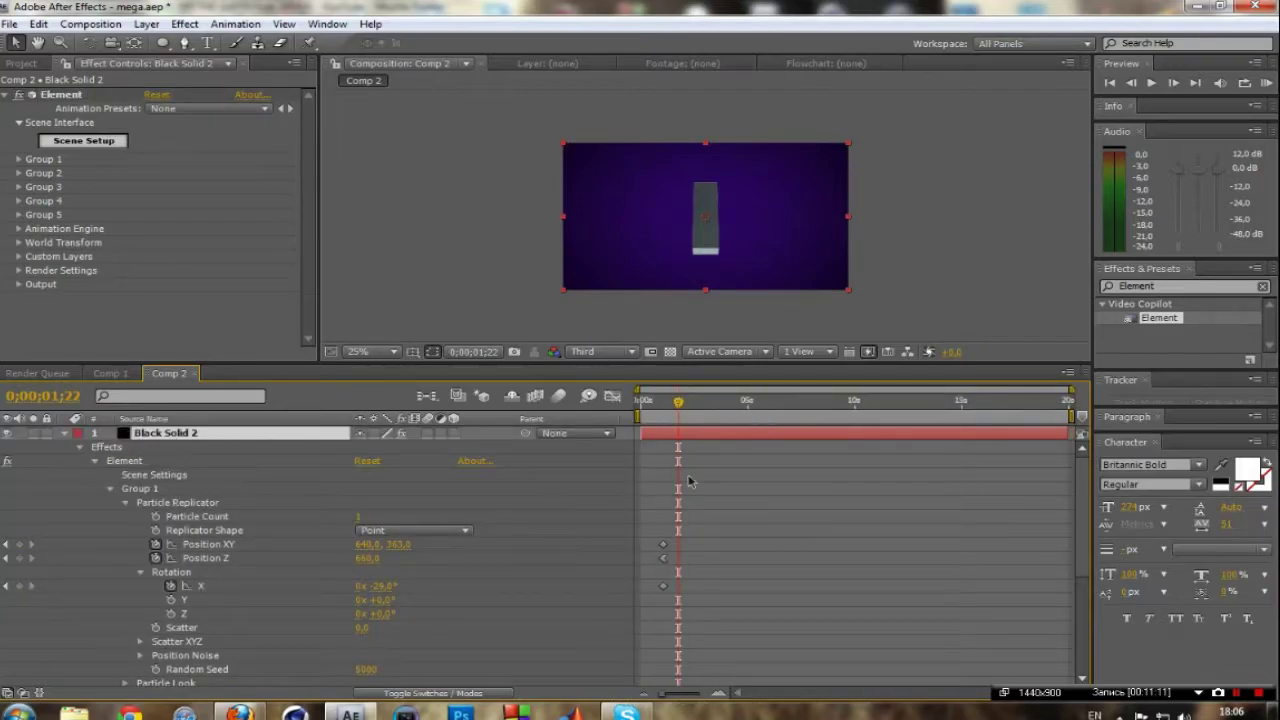
Step: Set the starting Rotation X to 90 and adjust the box's starting position and depth
{"action": "left_click", "coordinate": [380, 586]}
{"action": "type", "text": "90"}
{"action": "key", "text": "Return"}
{"action": "left_click_drag", "start_coordinate": [395, 544], "coordinate": [376, 566]}
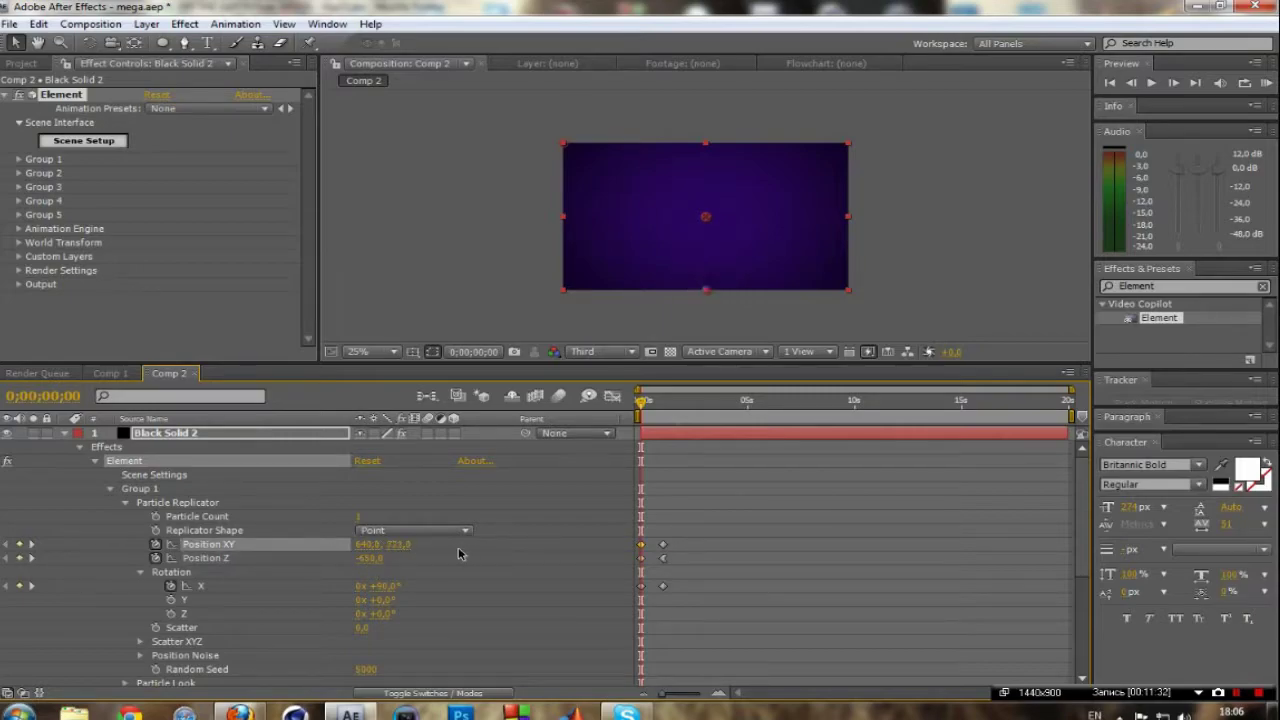
{"action": "scroll", "coordinate": [705, 216], "scroll_direction": "up", "scroll_amount": 2}
{"action": "left_click_drag", "start_coordinate": [705, 366], "coordinate": [705, 430]}
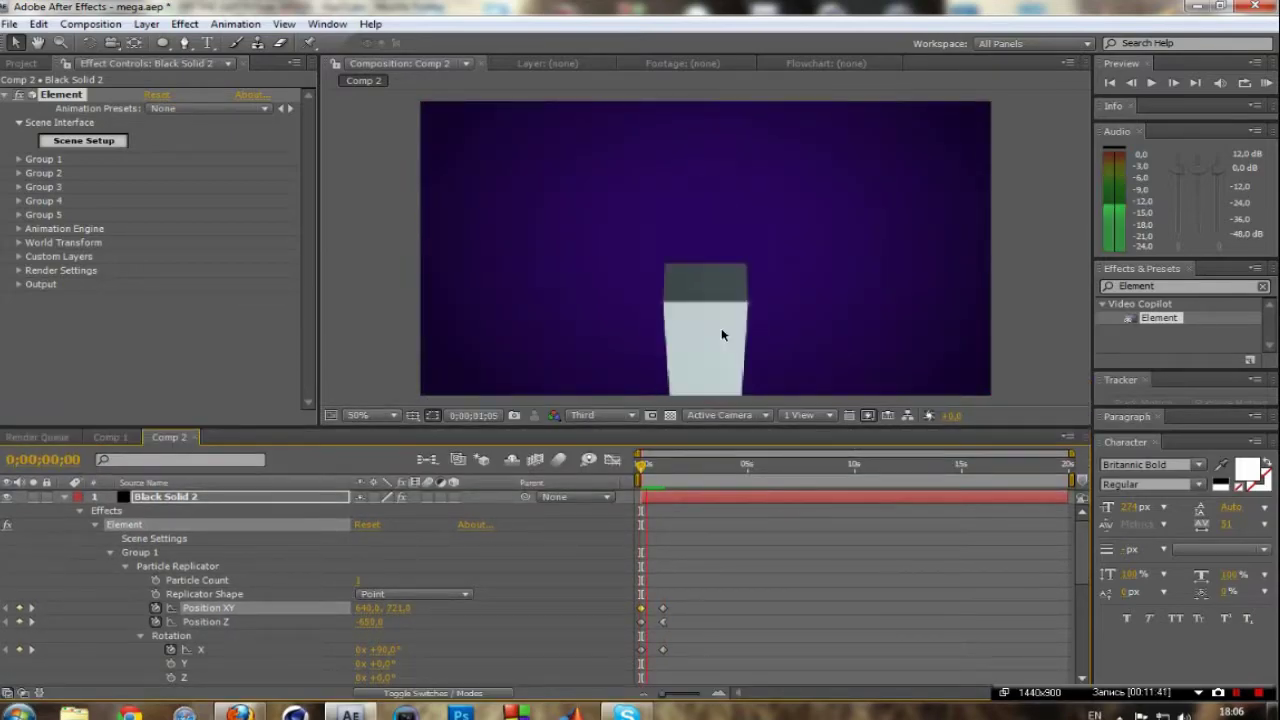
{"action": "left_click", "coordinate": [530, 467]}
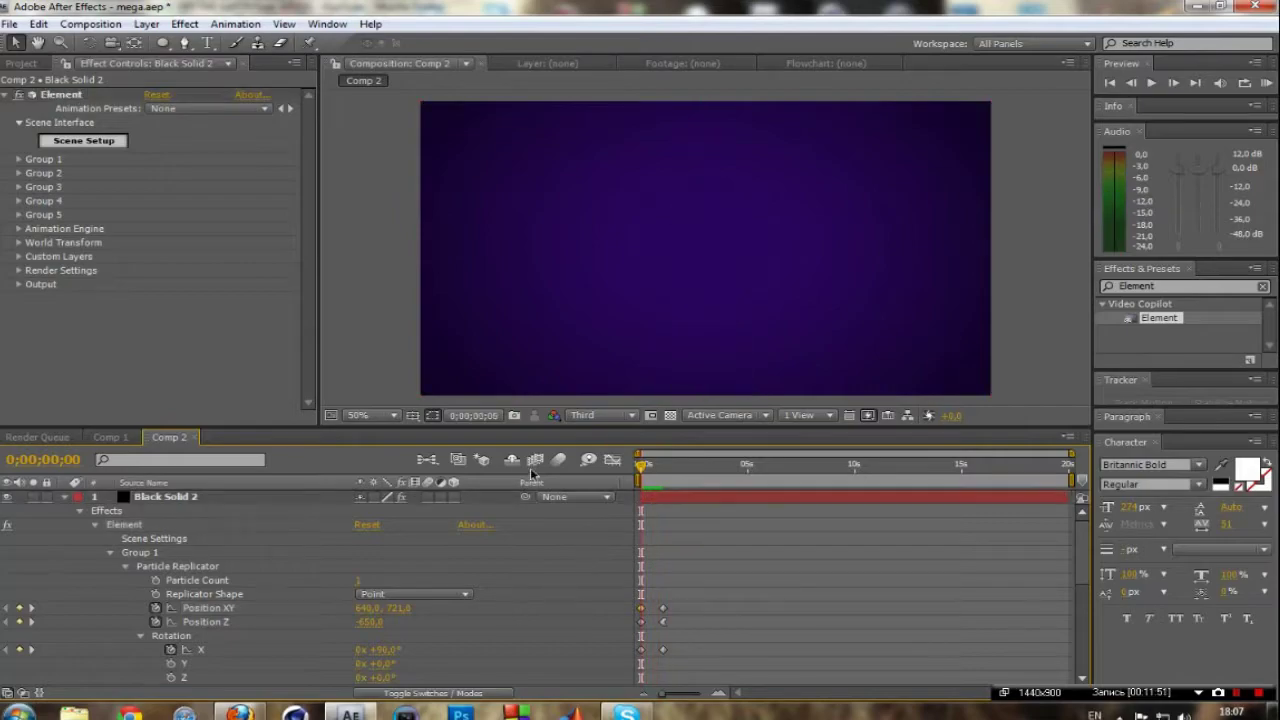
{"action": "left_click", "coordinate": [443, 614]}
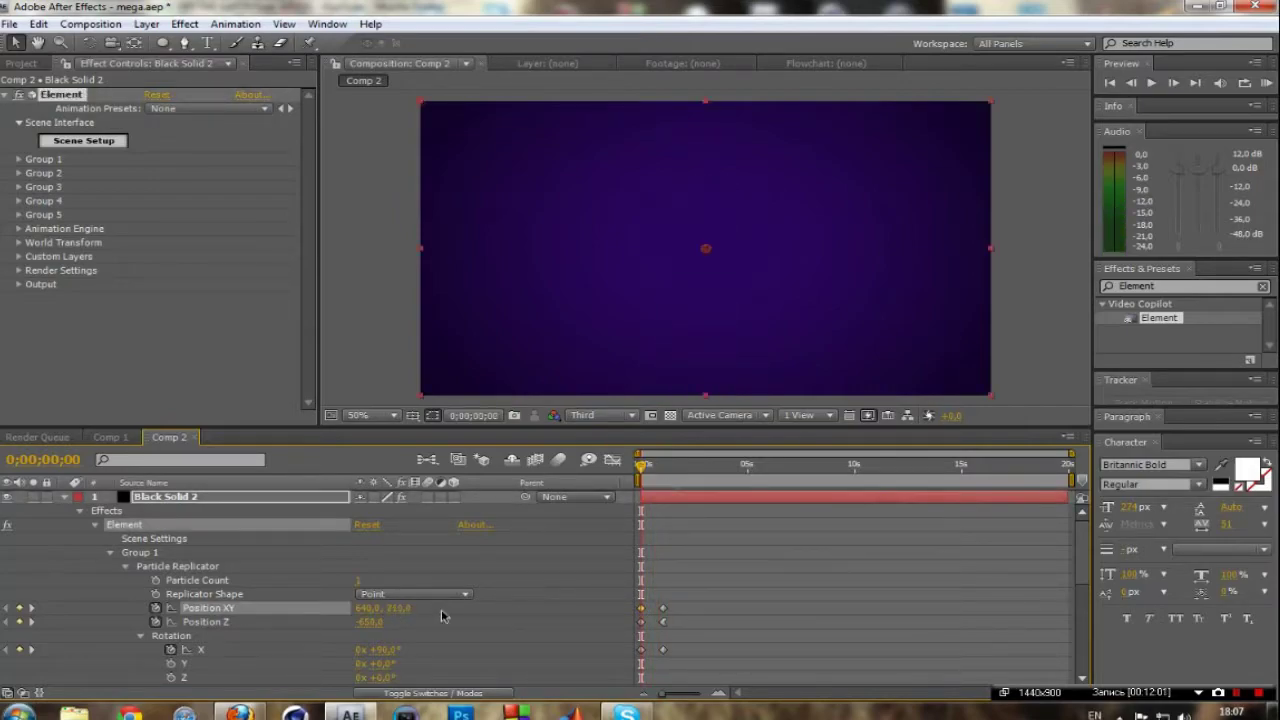
{"action": "left_click_drag", "start_coordinate": [371, 625], "coordinate": [383, 619]}
Step: Copy the position and rotation keyframes and paste them at 0;00;02;14
{"action": "left_click_drag", "start_coordinate": [641, 465], "coordinate": [693, 468]}
{"action": "left_click", "coordinate": [208, 608], "text": "shift"}
{"action": "left_click", "coordinate": [38, 23]}
{"action": "left_click", "coordinate": [60, 117]}
{"action": "left_click", "coordinate": [38, 23]}
{"action": "left_click", "coordinate": [60, 157]}
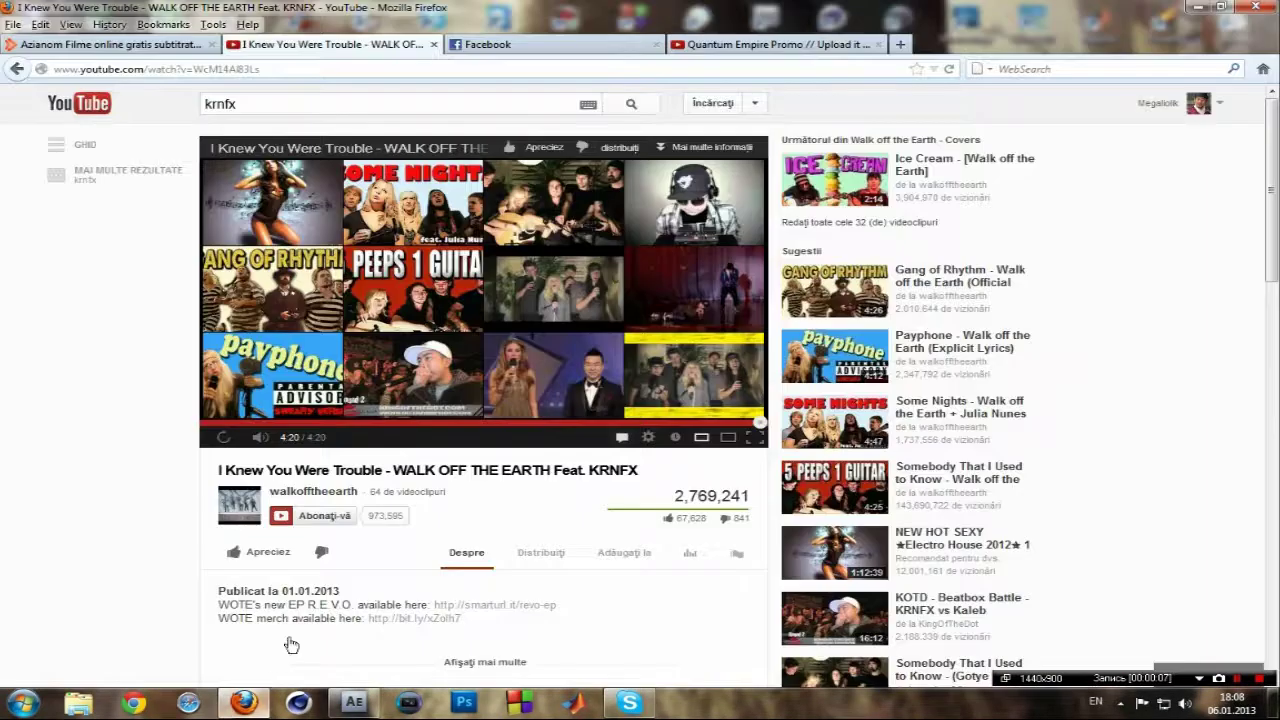
{"action": "left_click", "coordinate": [343, 203]}
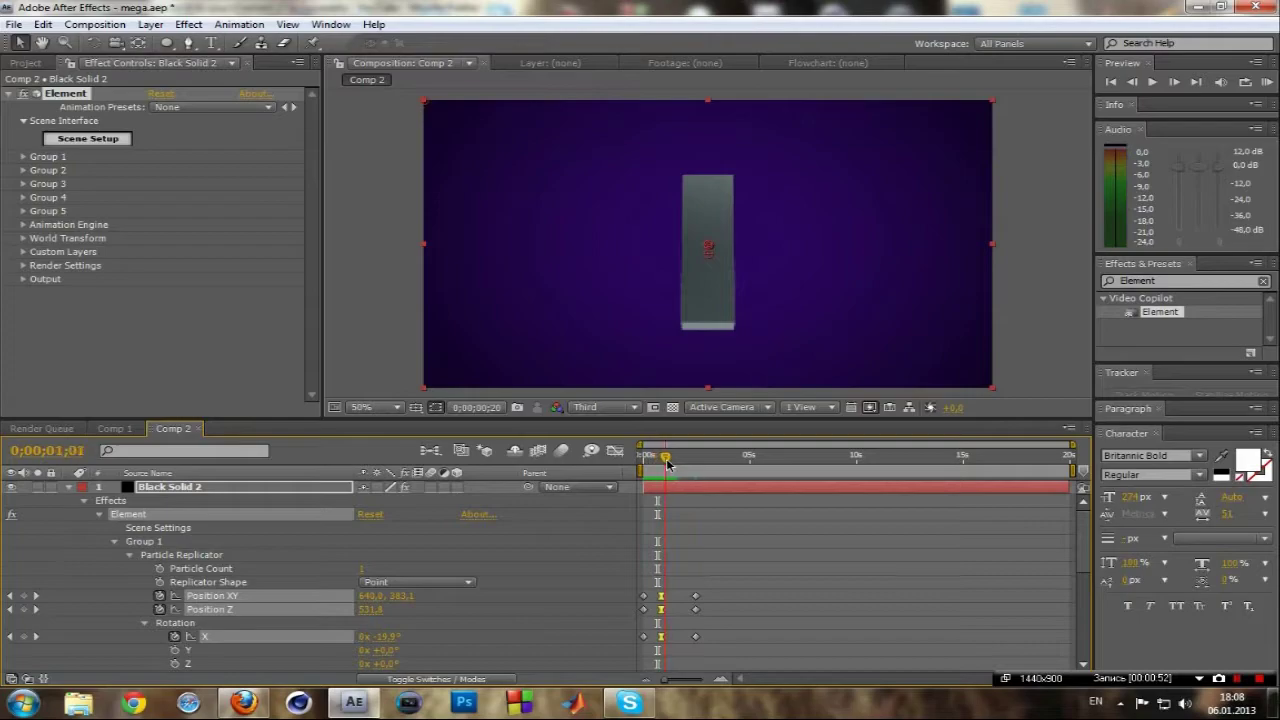
Step: Keyframe Rotation Z at -5 and Rotation Y, checking the tilt around 0;00;01;08 and 0;00;00;25
{"action": "scroll", "coordinate": [390, 662], "scroll_direction": "down", "scroll_amount": 1}
{"action": "left_click", "coordinate": [389, 624], "text": "shift"}
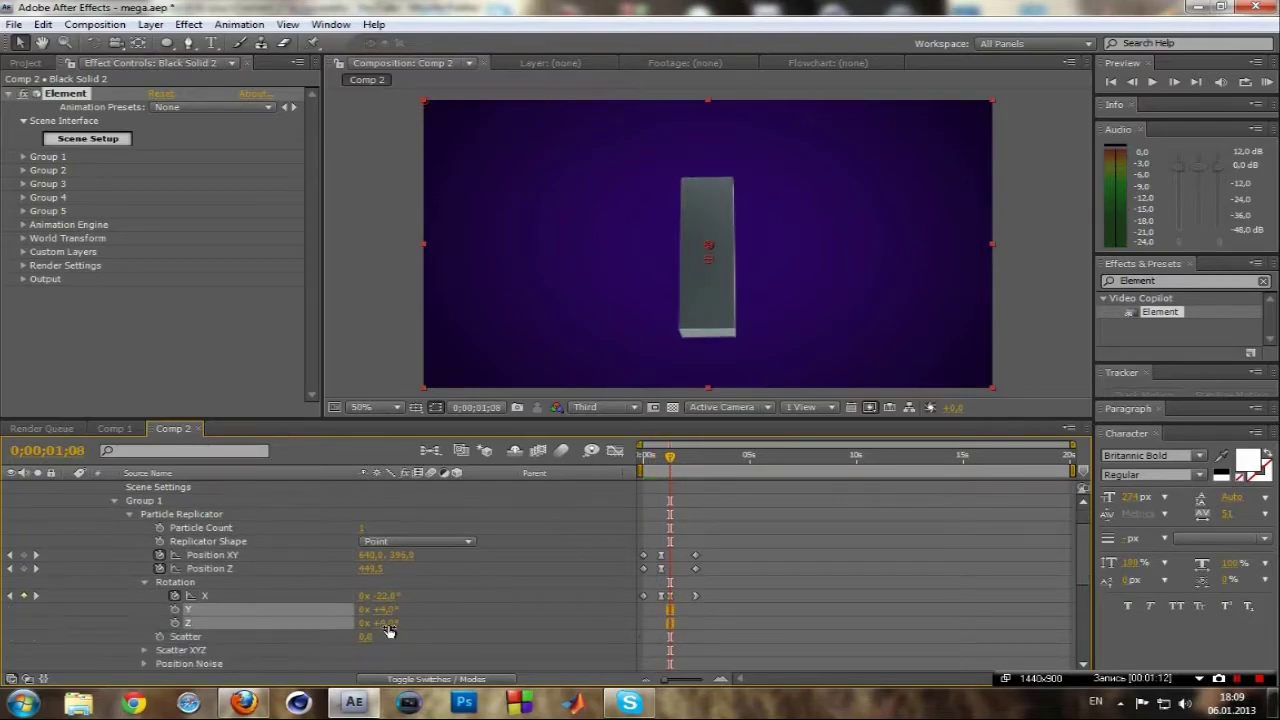
{"action": "key", "text": "Return"}
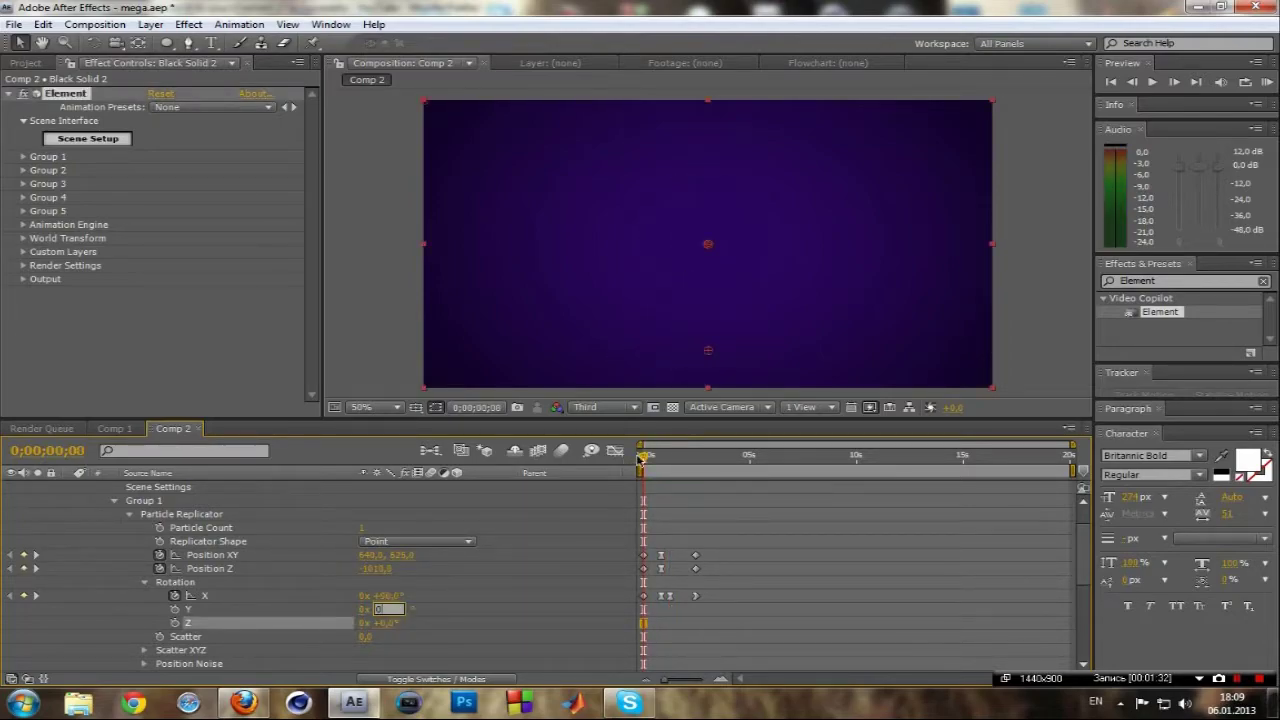
{"action": "left_click_drag", "start_coordinate": [643, 609], "coordinate": [670, 609]}
{"action": "left_click_drag", "start_coordinate": [390, 625], "coordinate": [392, 630]}
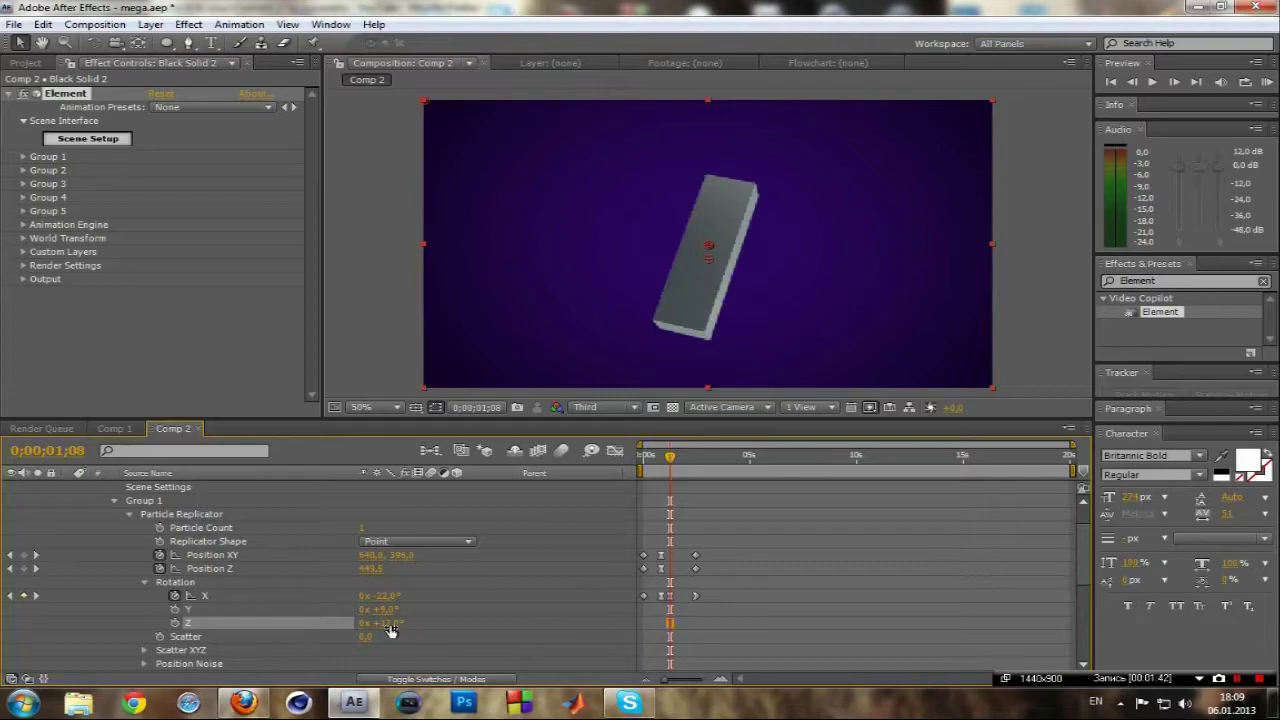
{"action": "left_click", "coordinate": [661, 457]}
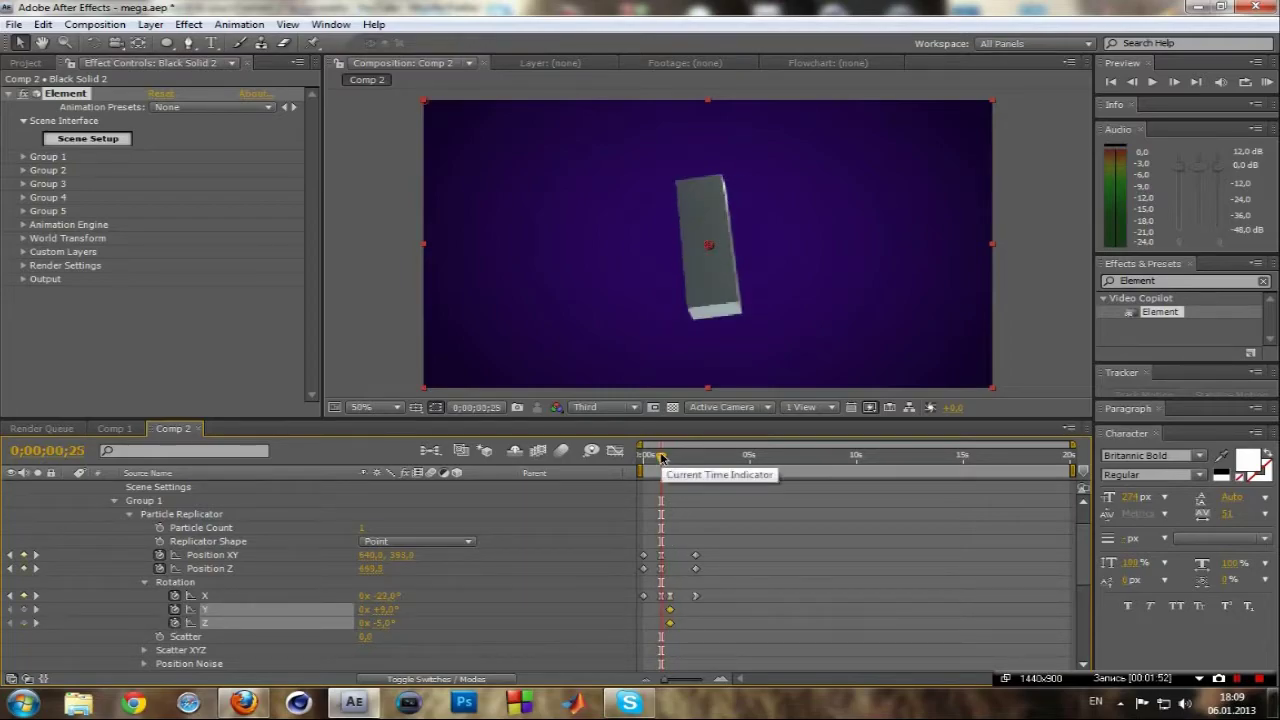
{"action": "key", "text": "Return"}
{"action": "left_click_drag", "start_coordinate": [712, 545], "coordinate": [685, 598]}
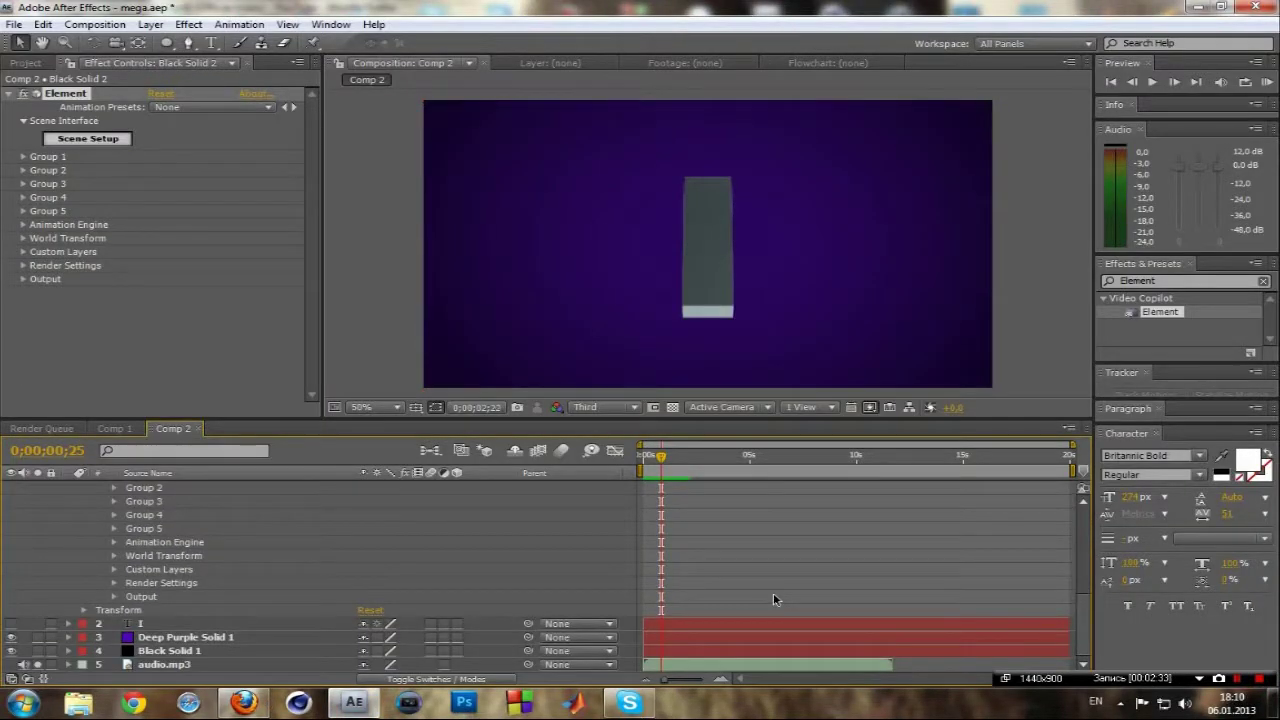
Step: Preview the fly-in and raise the end keyframes' Position Z to about 740
{"action": "left_click_drag", "start_coordinate": [1075, 470], "coordinate": [706, 472]}
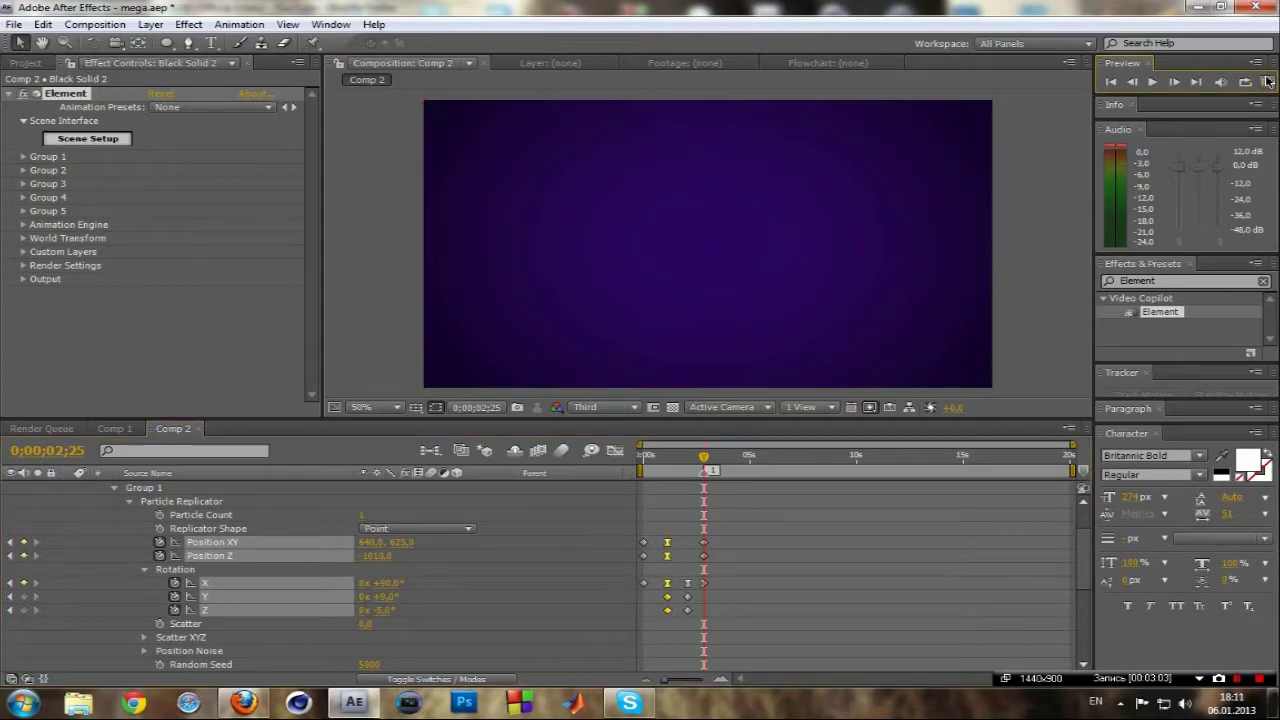
{"action": "left_click", "coordinate": [1268, 82]}
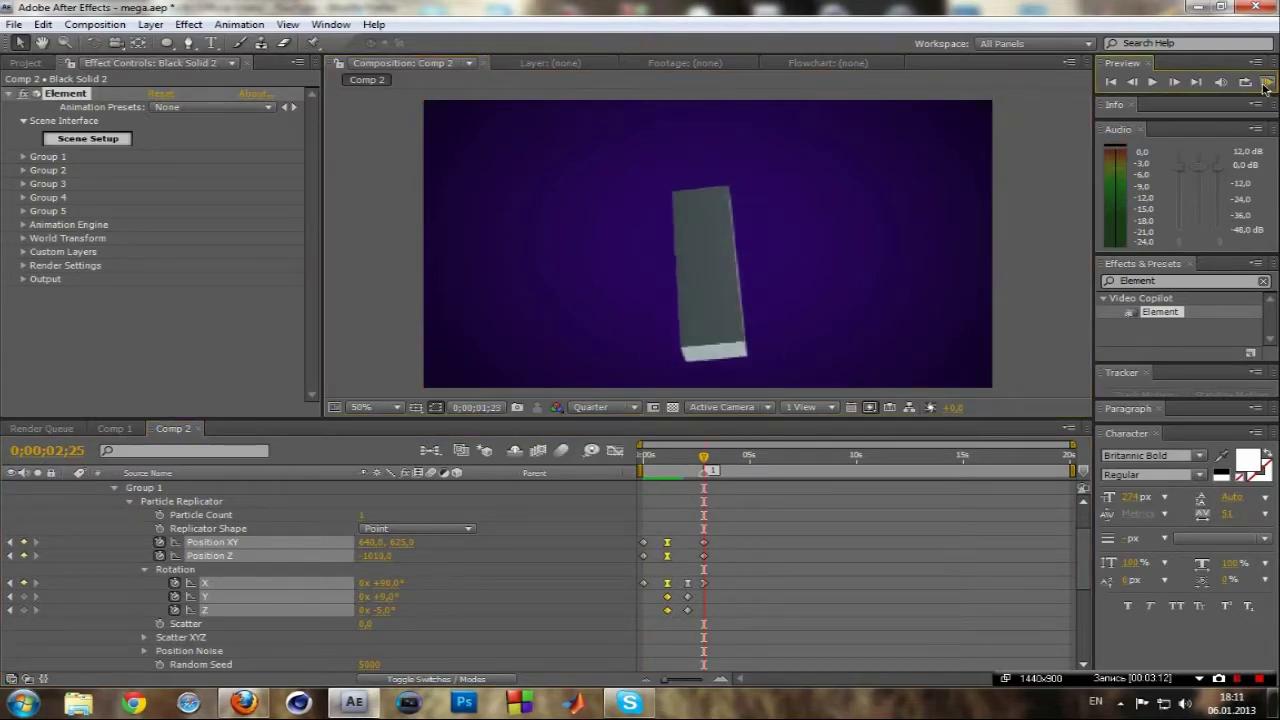
{"action": "left_click", "coordinate": [667, 558]}
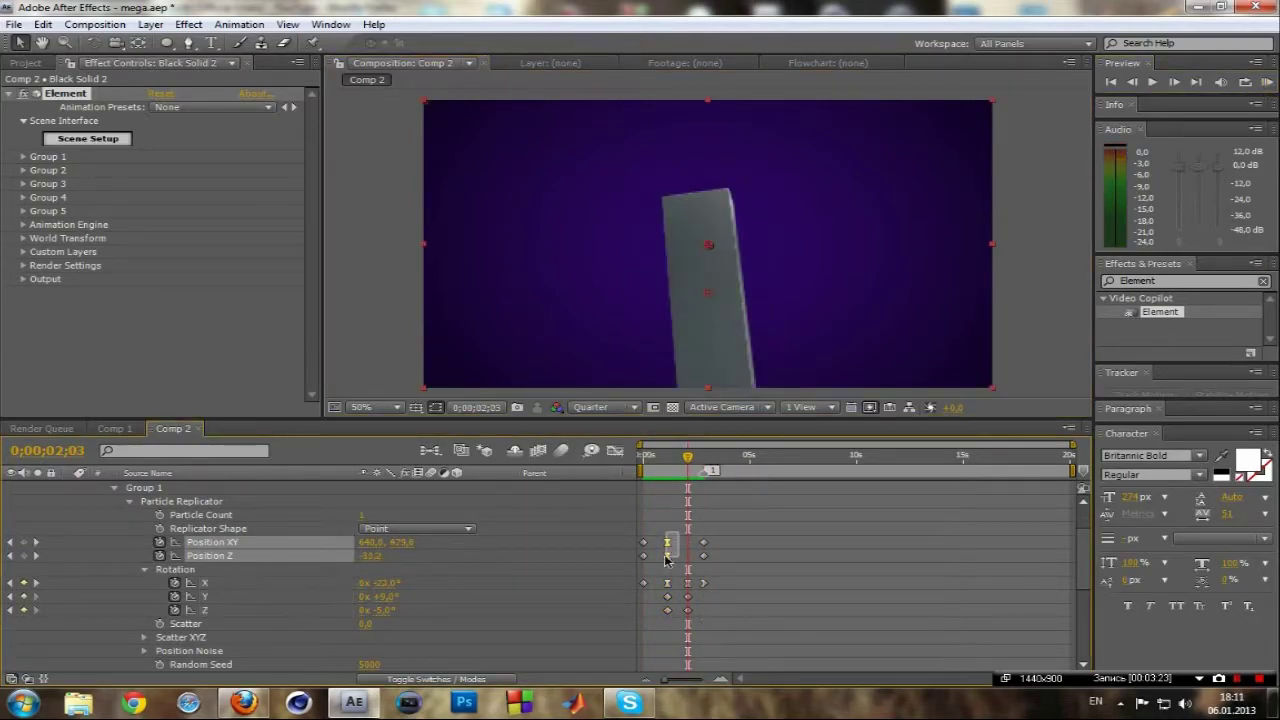
{"action": "left_click", "coordinate": [1268, 82]}
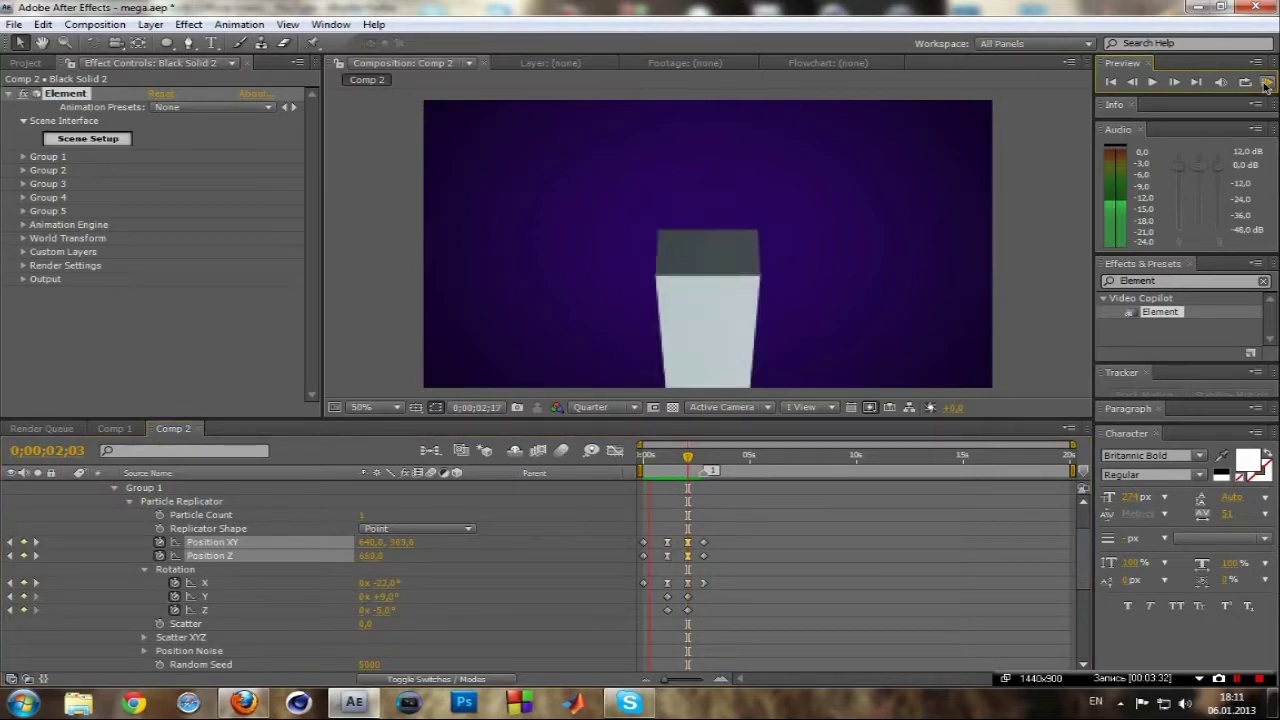
{"action": "left_click_drag", "start_coordinate": [678, 522], "coordinate": [692, 563]}
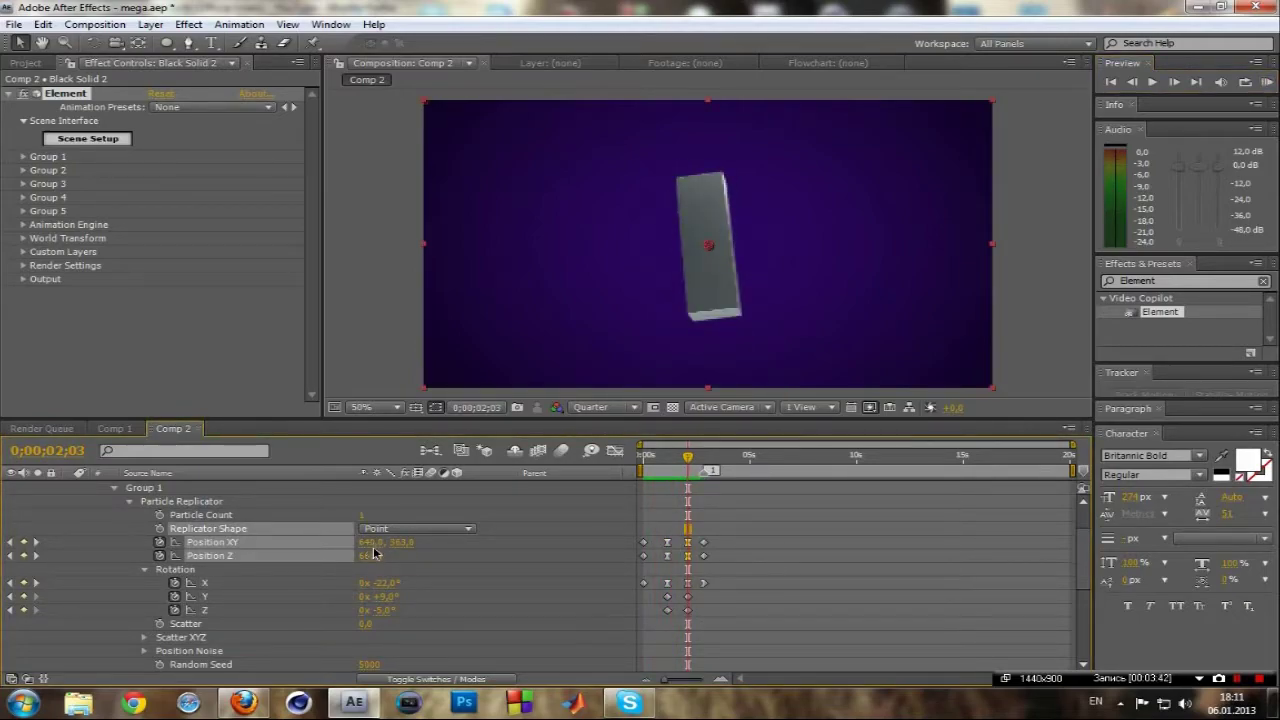
{"action": "left_click_drag", "start_coordinate": [374, 553], "coordinate": [370, 563]}
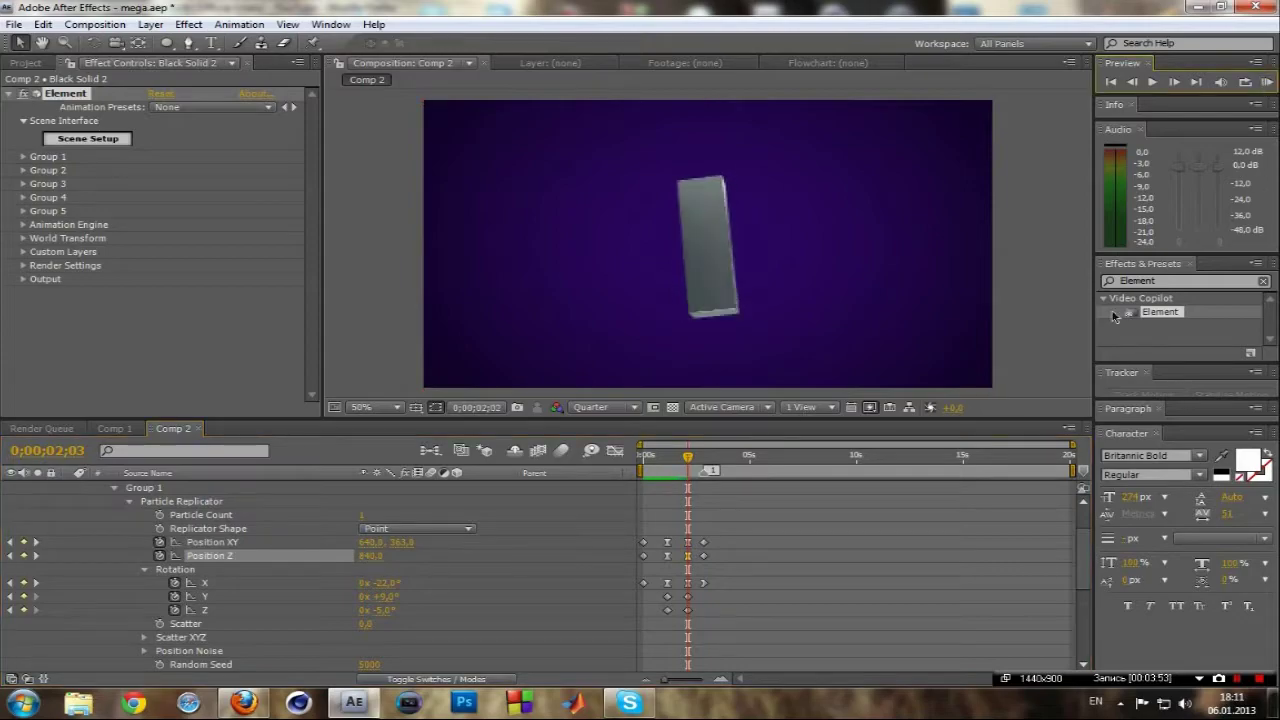
{"action": "left_click", "coordinate": [769, 573]}
Step: Ease the speed curves by dragging bezier handles in the Graph Editor
{"action": "left_click", "coordinate": [615, 450]}
{"action": "left_click_drag", "start_coordinate": [665, 680], "coordinate": [684, 680]}
{"action": "left_click_drag", "start_coordinate": [773, 478], "coordinate": [710, 545]}
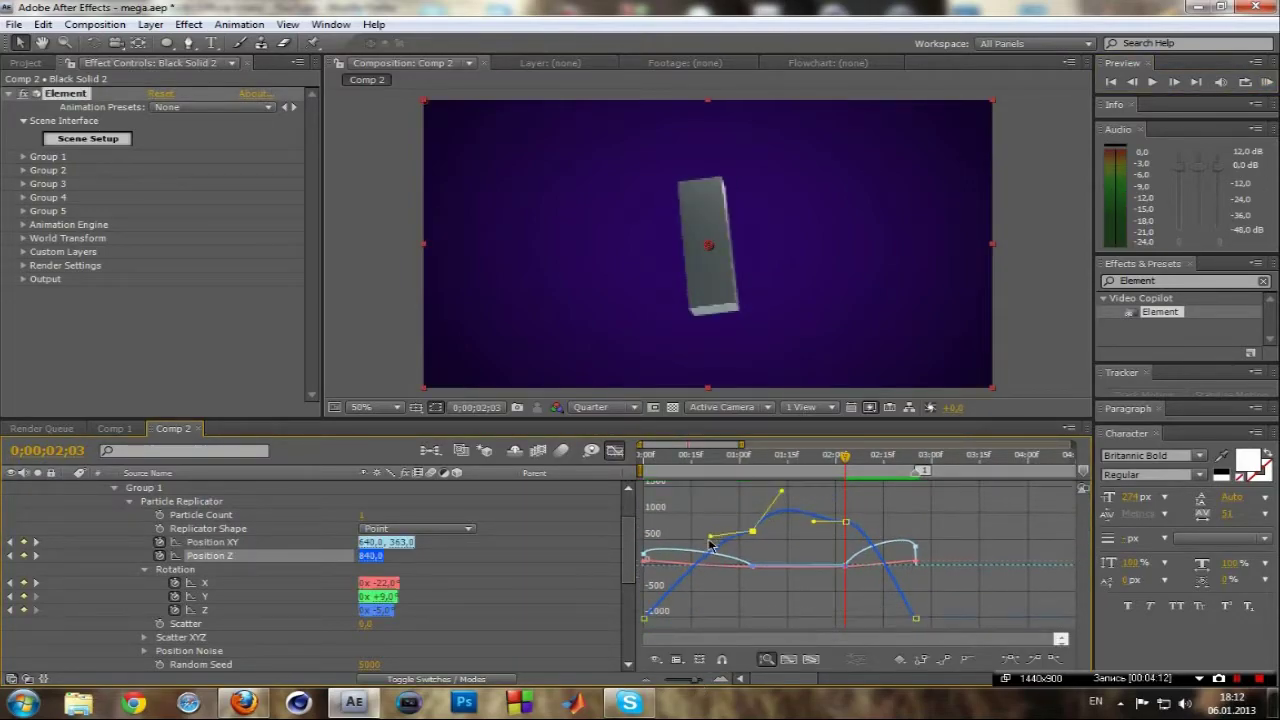
{"action": "left_click_drag", "start_coordinate": [814, 526], "coordinate": [808, 523]}
{"action": "key", "text": "shift+F3"}
{"action": "left_click", "coordinate": [1265, 82]}
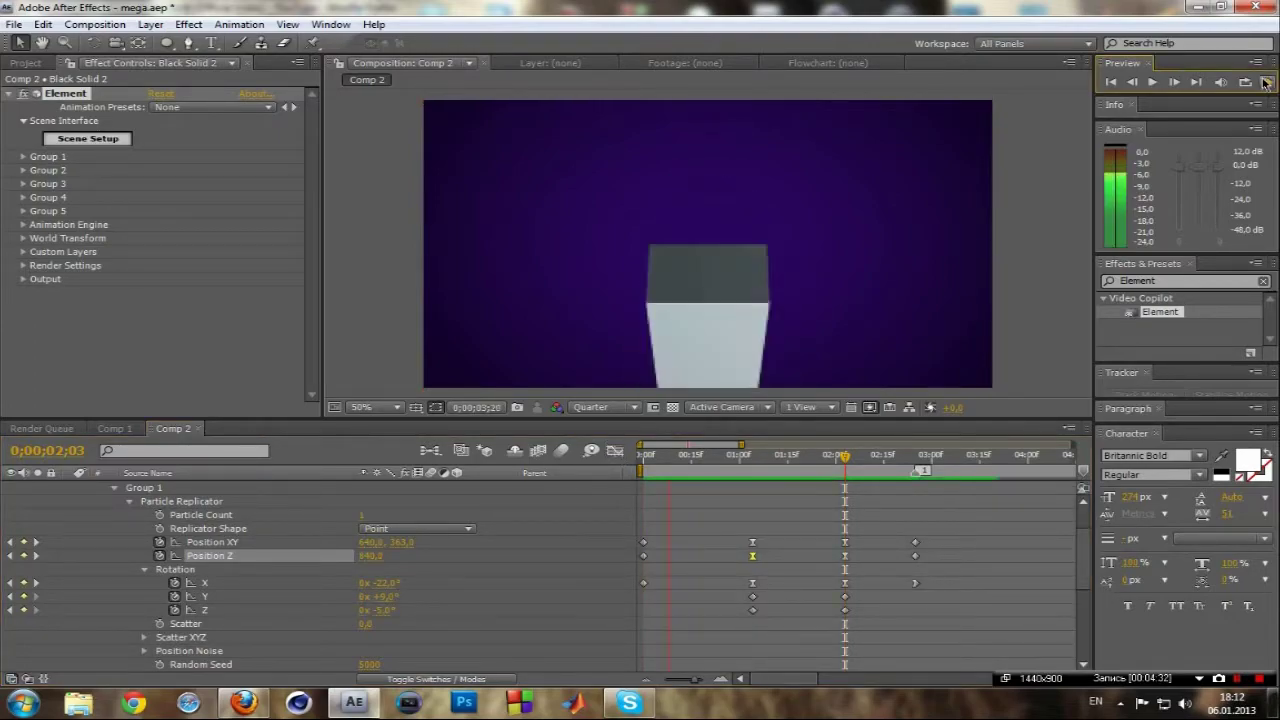
Step: Shift the last keyframes later in time and preview the retimed animation
{"action": "mouse_move", "coordinate": [903, 532]}
{"action": "left_mouse_down"}
{"action": "mouse_move", "coordinate": [923, 596]}
{"action": "mouse_move", "coordinate": [934, 583]}
{"action": "left_mouse_up"}
{"action": "left_click_drag", "start_coordinate": [828, 521], "coordinate": [868, 628]}
{"action": "left_click_drag", "start_coordinate": [844, 583], "coordinate": [892, 583]}
{"action": "left_click", "coordinate": [1268, 82]}
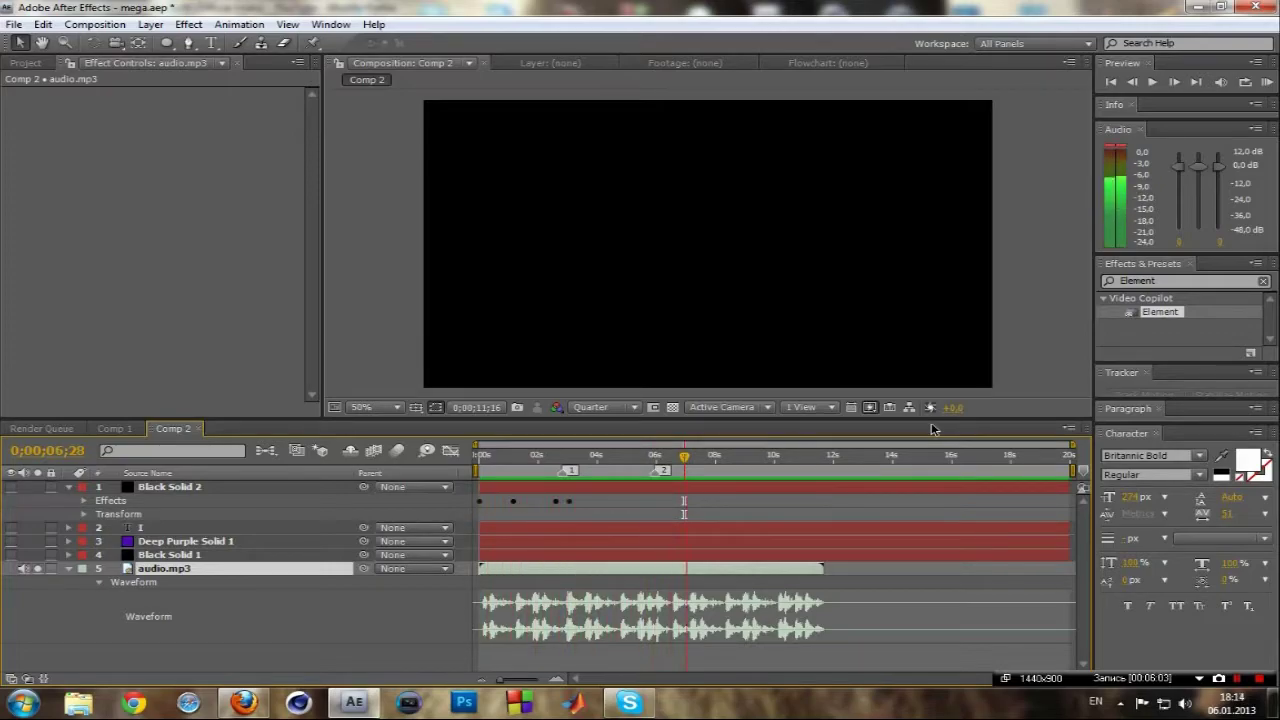
Step: Unhide the background layers and add a new text layer starting with 'A'
{"action": "right_click", "coordinate": [120, 518]}
{"action": "left_click", "coordinate": [11, 541]}
{"action": "right_click", "coordinate": [152, 520]}
{"action": "mouse_move", "coordinate": [192, 530]}
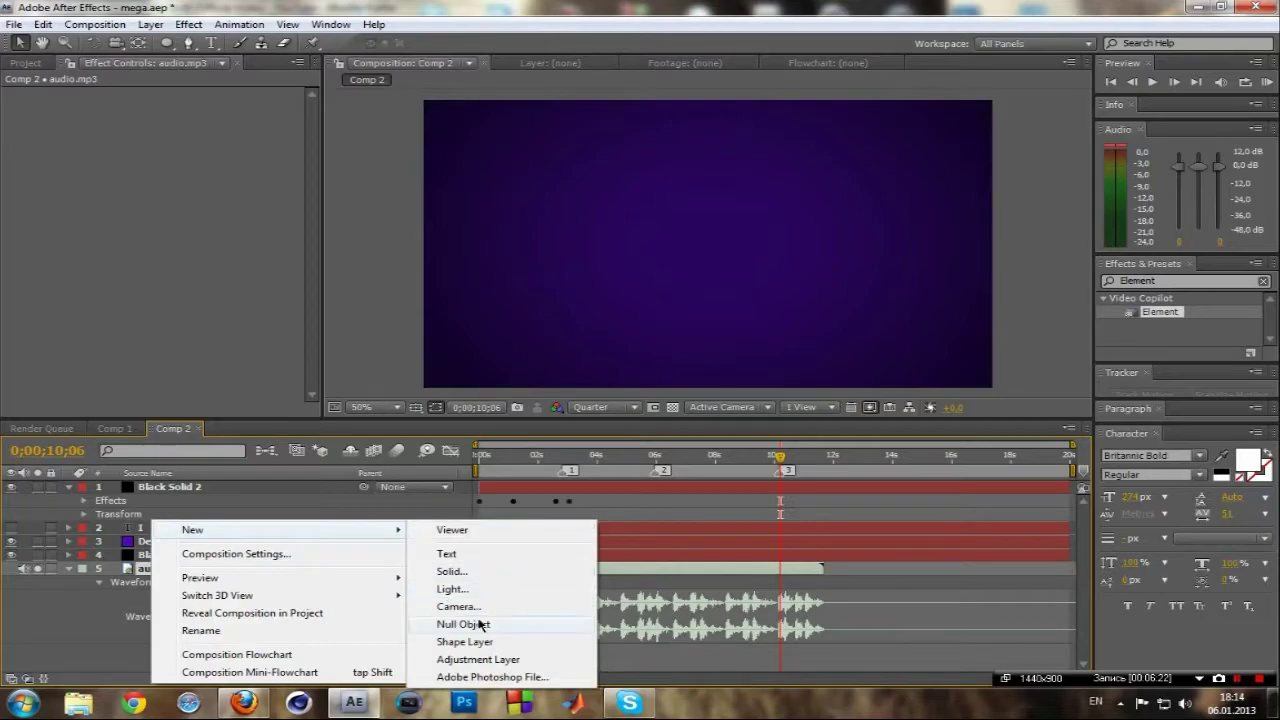
{"action": "left_click", "coordinate": [446, 553]}
{"action": "type", "text": "AM"}
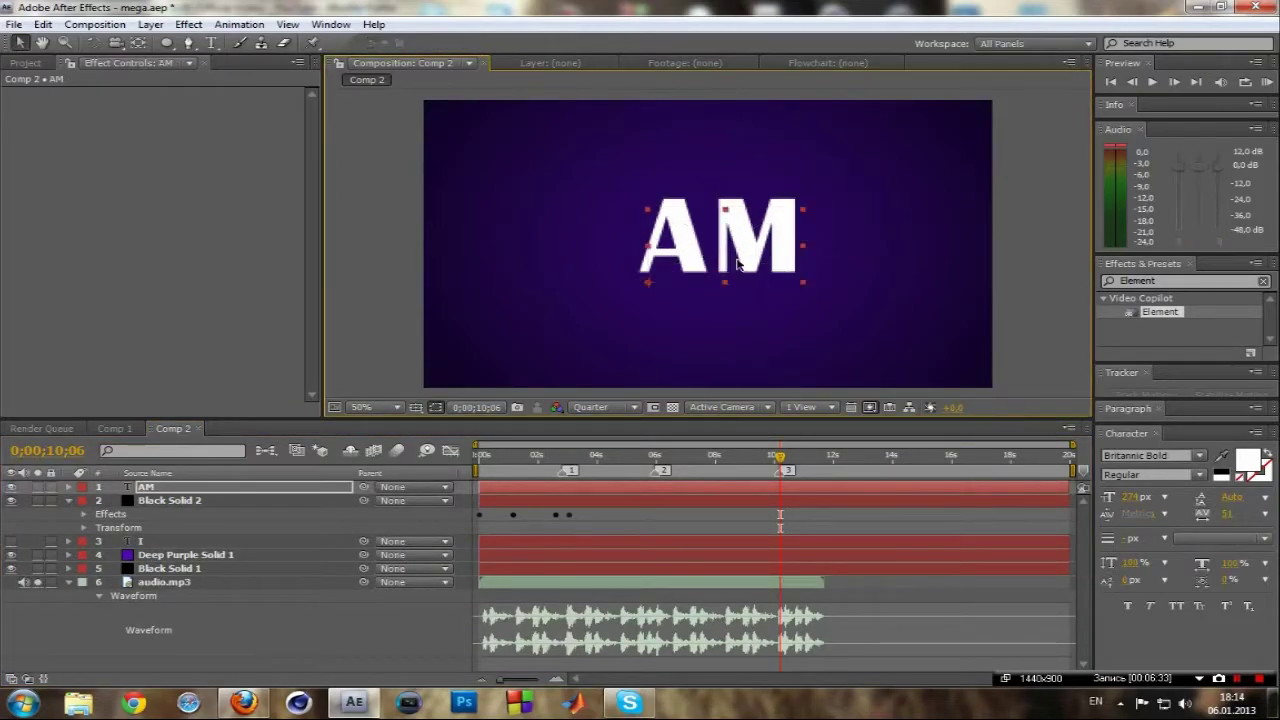
Step: Duplicate the I layer and retype its text starting with 'A'
{"action": "left_click_drag", "start_coordinate": [166, 486], "coordinate": [186, 527]}
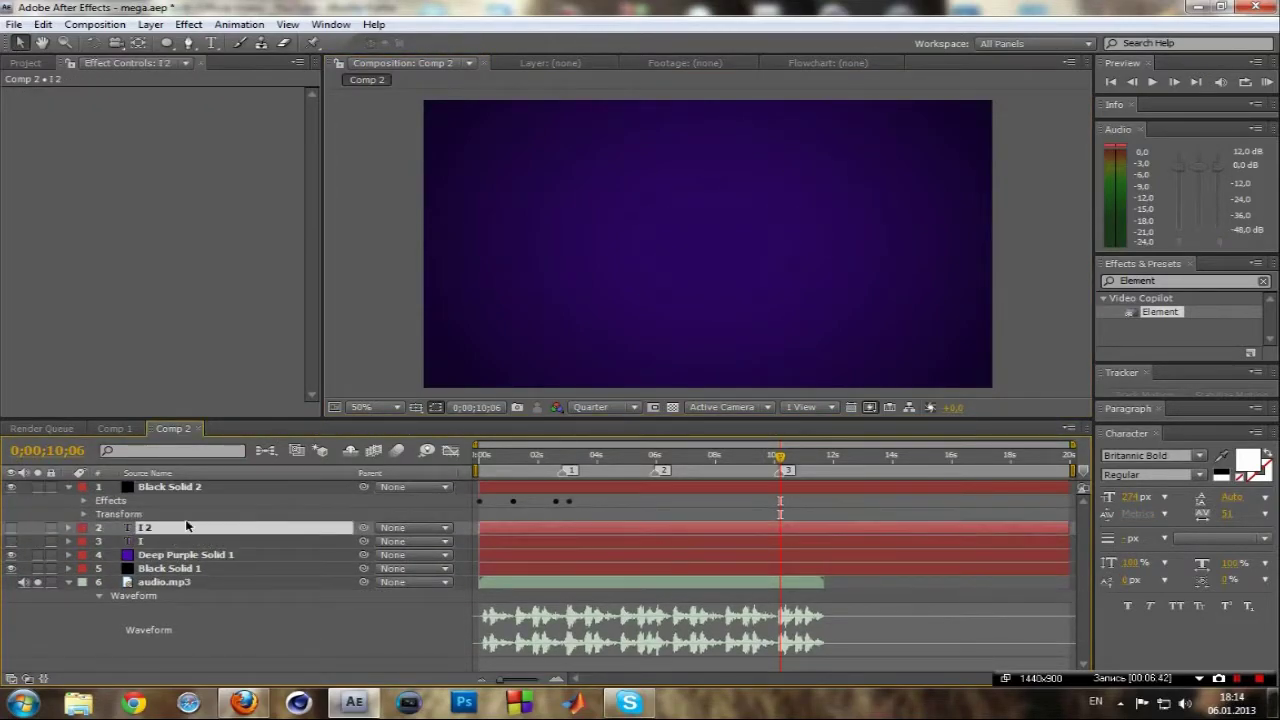
{"action": "double_click", "coordinate": [172, 528]}
{"action": "type", "text": "A"}
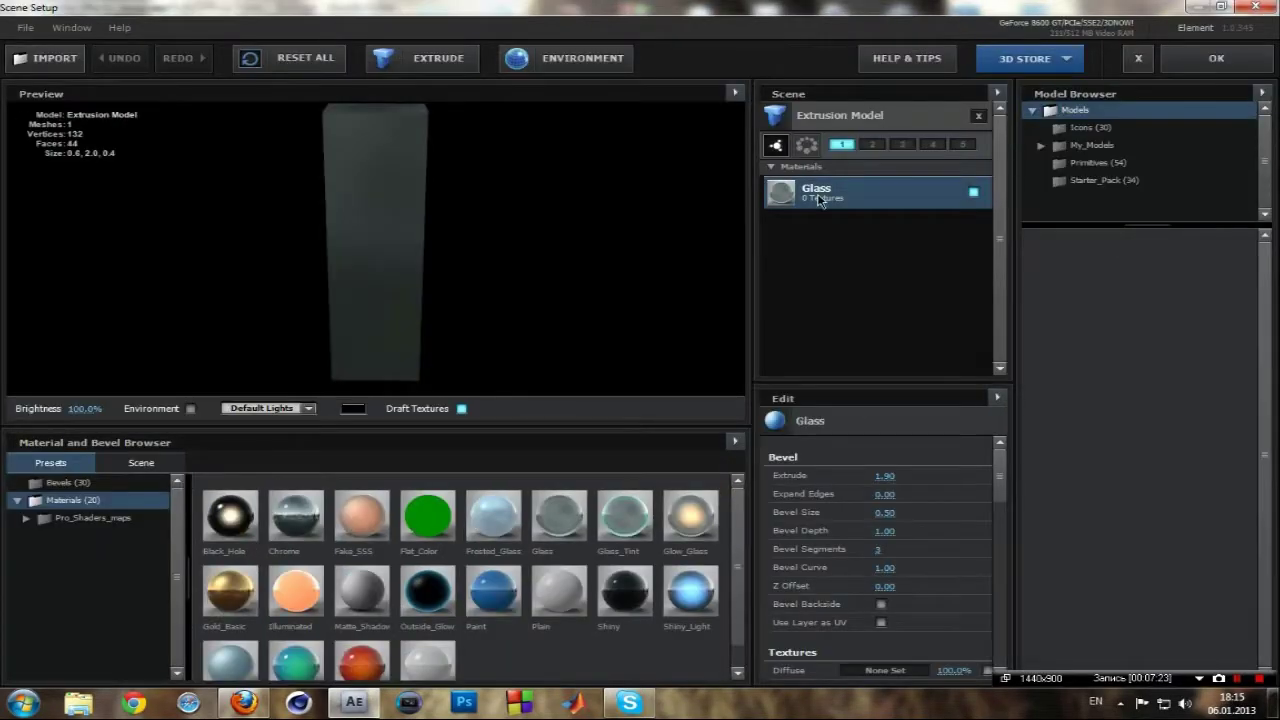
Step: Send the Glass material to group 2 and enable group 2's model in the preview
{"action": "left_click", "coordinate": [871, 145]}
{"action": "left_click", "coordinate": [871, 302]}
{"action": "left_click", "coordinate": [852, 190]}
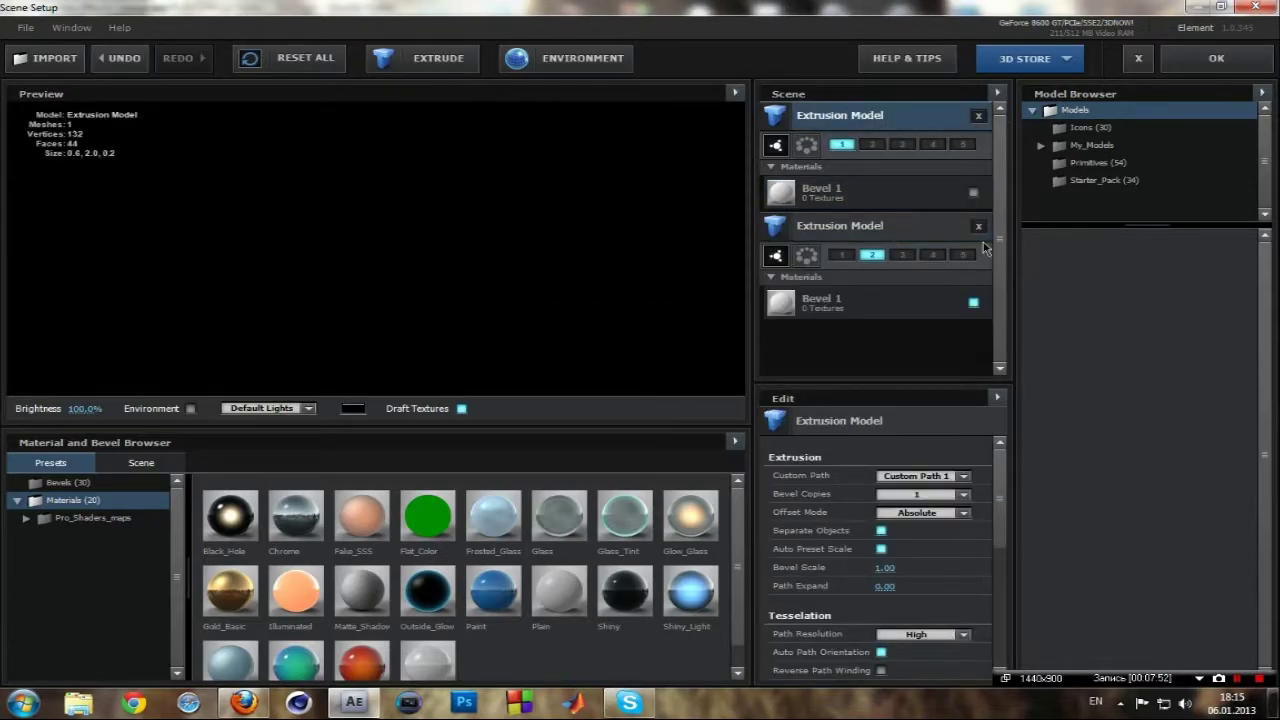
{"action": "left_click", "coordinate": [973, 302]}
{"action": "left_click", "coordinate": [862, 254]}
{"action": "type", "text": "Element 1"}
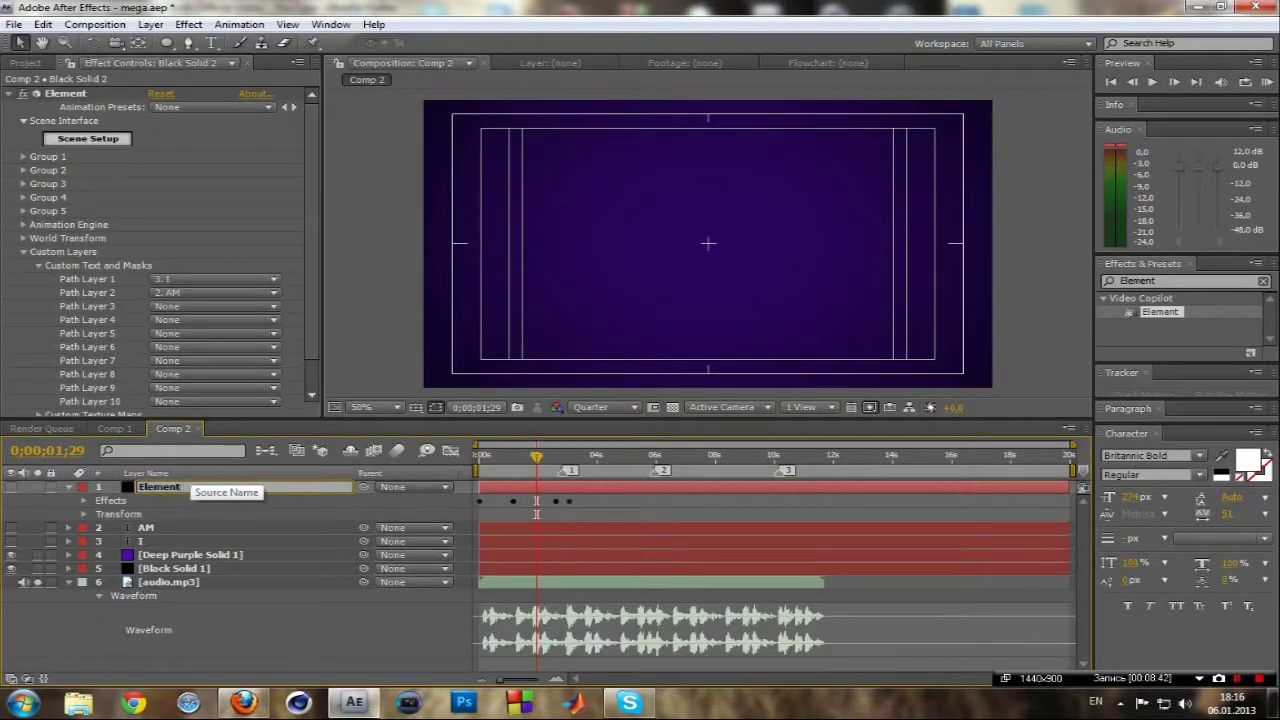
Step: Duplicate the Element layer and rename the copy 'Element am'
{"action": "key", "text": "ctrl+d"}
{"action": "key", "text": "ctrl+d"}
{"action": "type", "text": "Element am"}
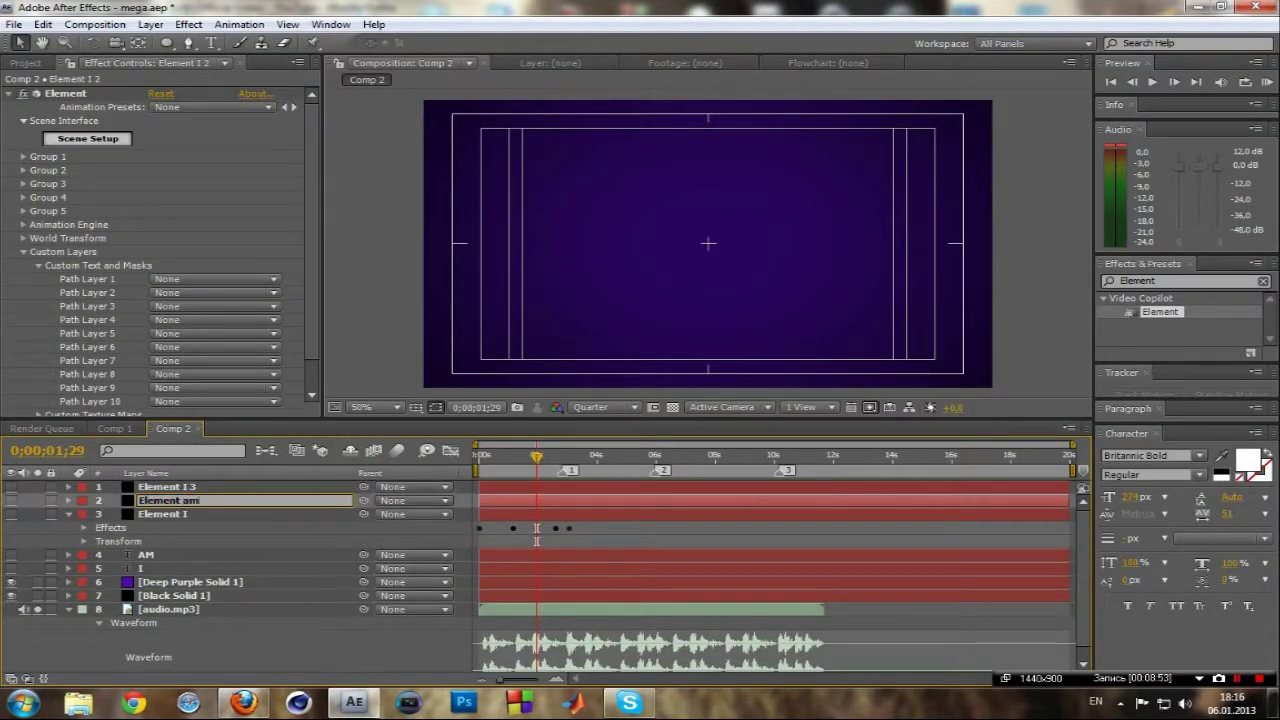
{"action": "double_click", "coordinate": [200, 487]}
{"action": "key", "text": "Return"}
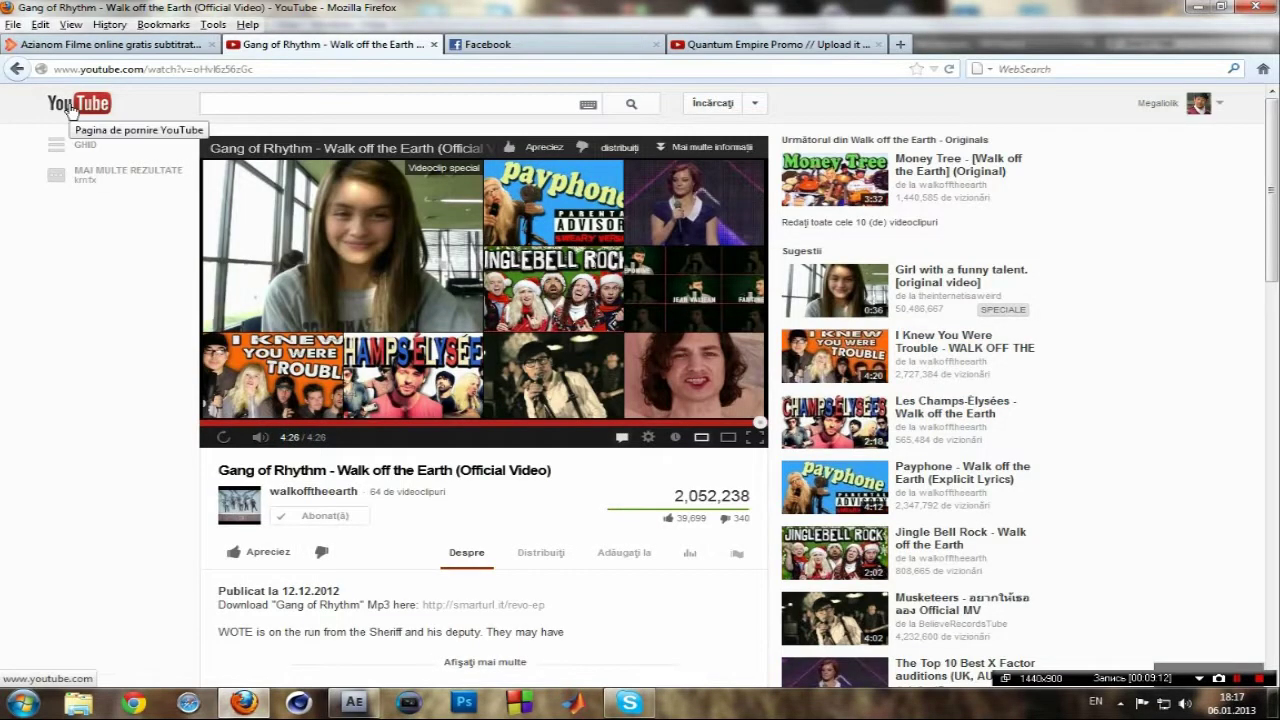
Step: Switch to the YouTube home page in the browser
{"action": "left_click", "coordinate": [70, 110]}
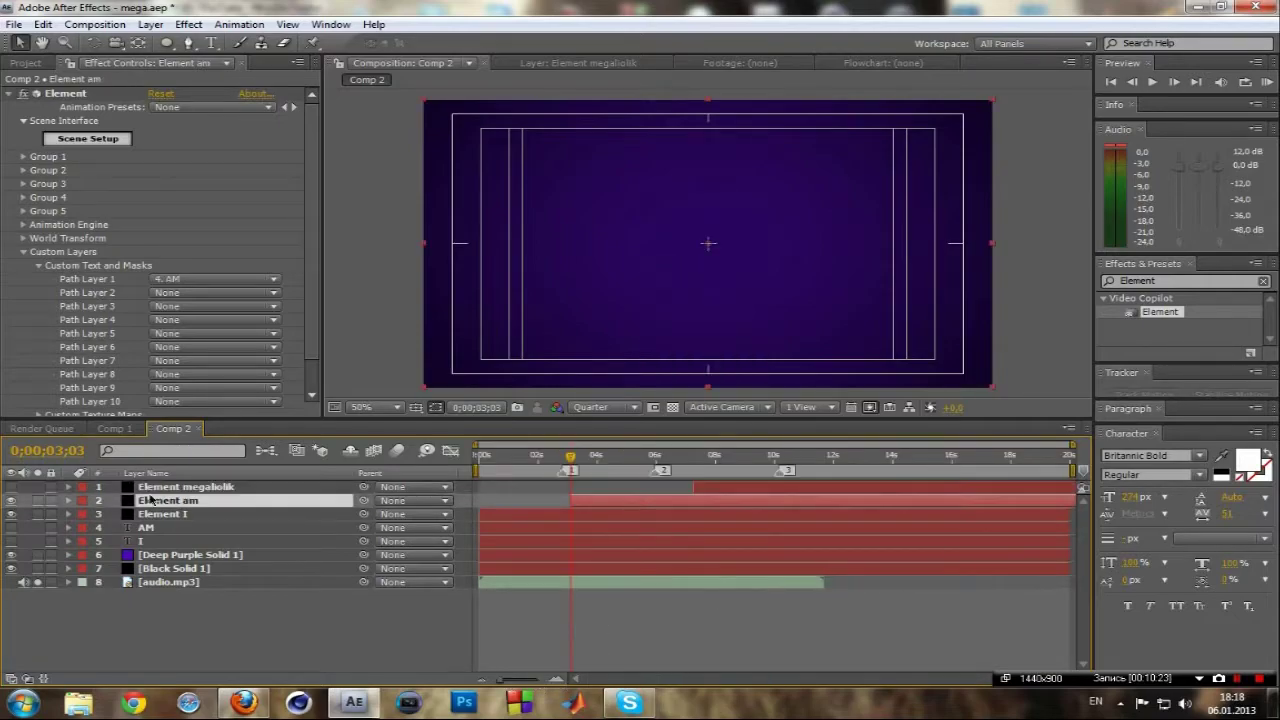
Step: Preview the AM animation, go to its second keyframe and expand Group 1's Particle Replicator settings
{"action": "left_click", "coordinate": [1267, 82]}
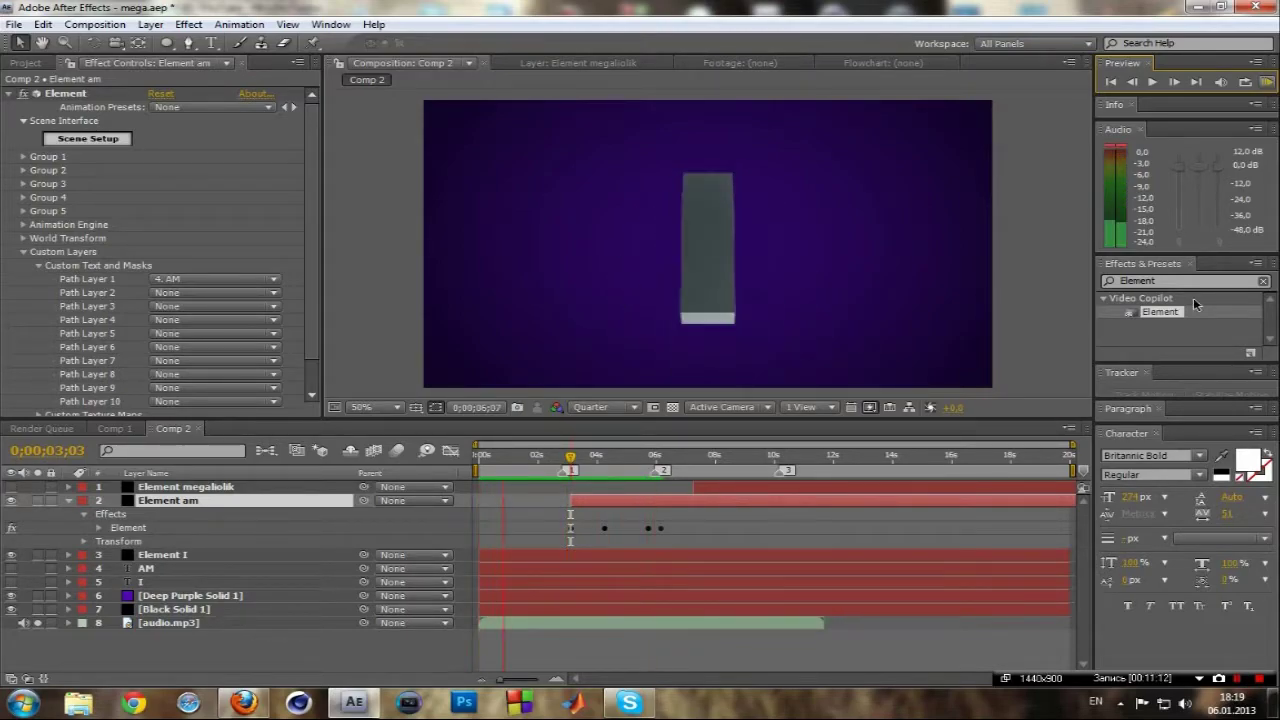
{"action": "key", "text": "u"}
{"action": "left_click_drag", "start_coordinate": [570, 461], "coordinate": [649, 473]}
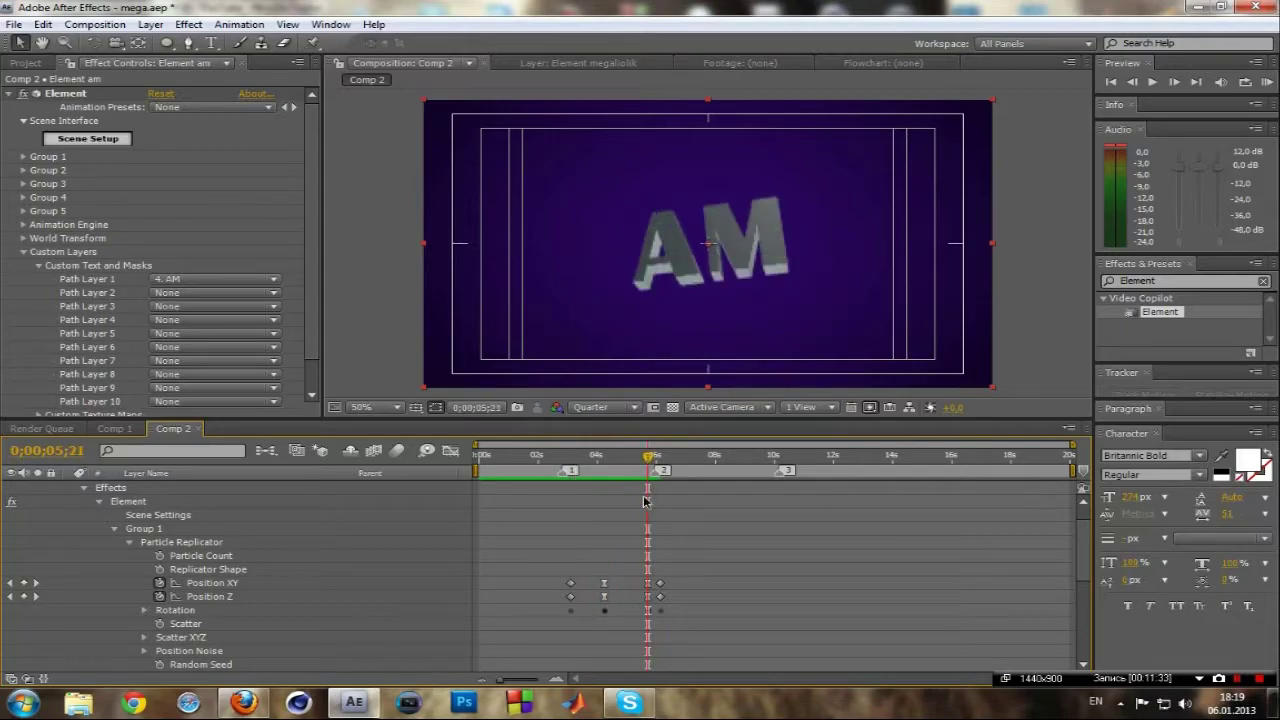
{"action": "scroll", "coordinate": [210, 620], "scroll_direction": "down", "scroll_amount": 1}
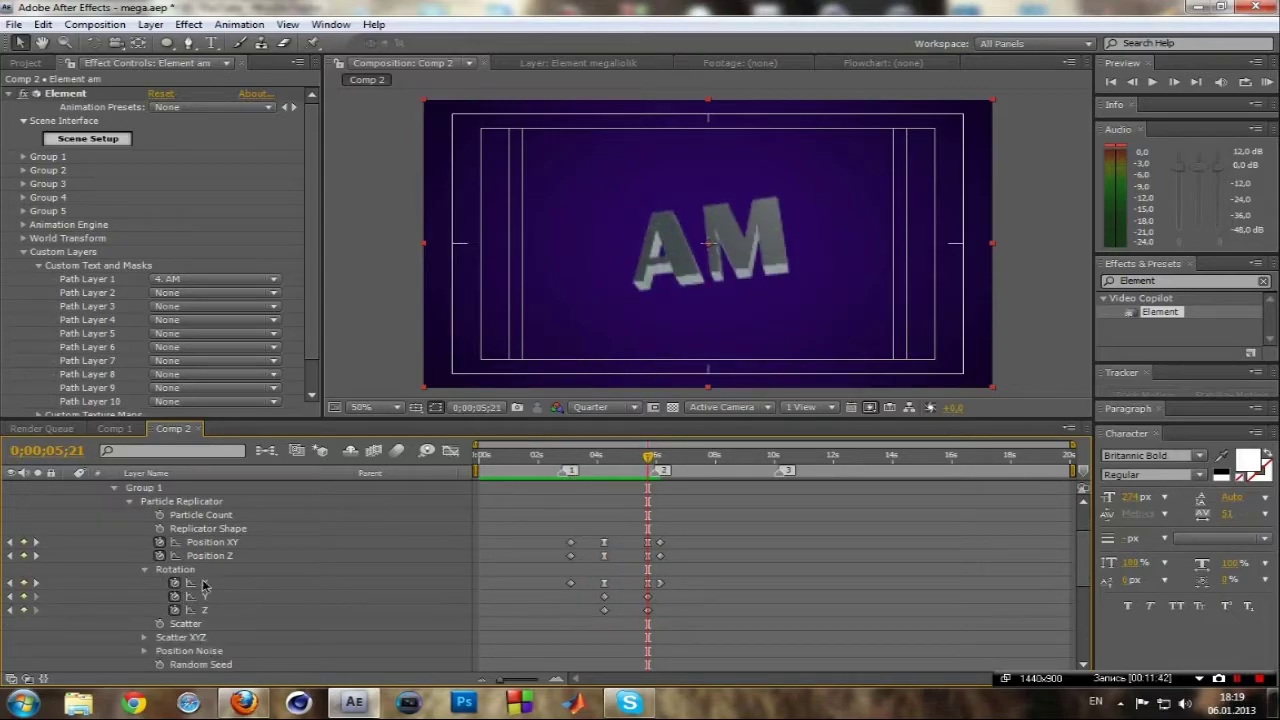
{"action": "left_click", "coordinate": [23, 156]}
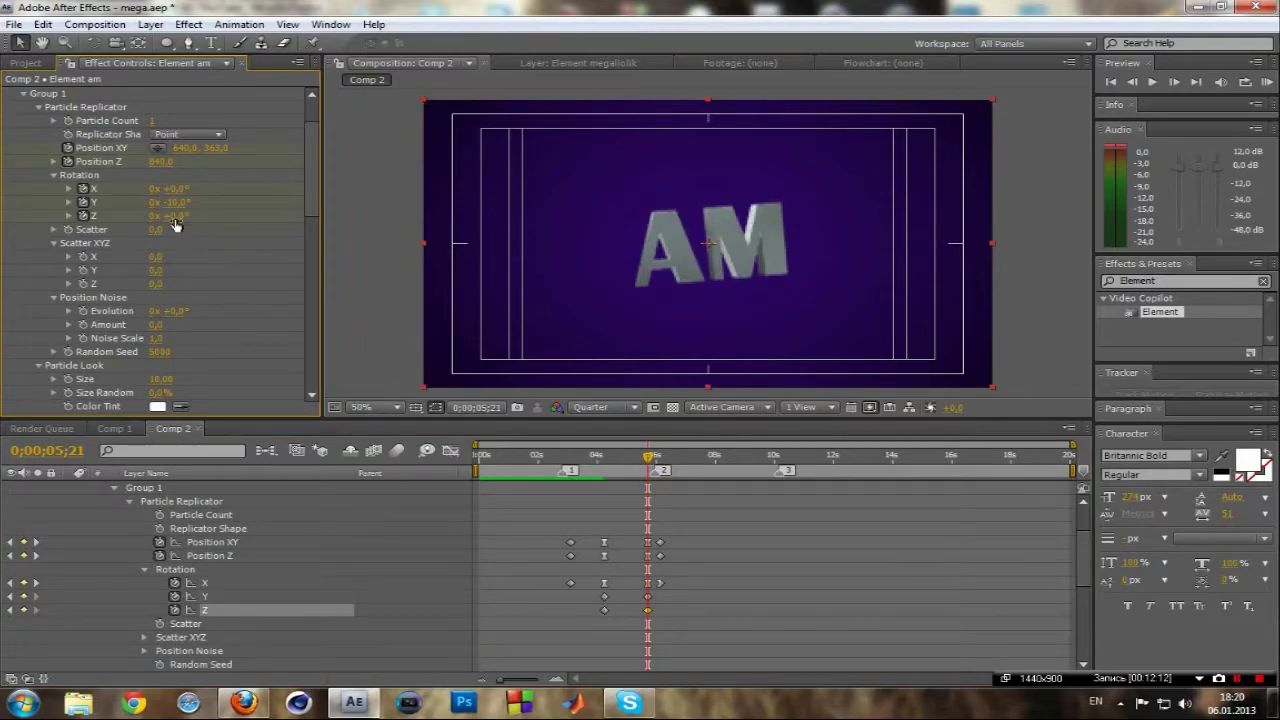
Step: Preview the AM text tilted to Rotation Y −10° and Z +5°, then bring up the layer menu
{"action": "left_click", "coordinate": [1265, 85]}
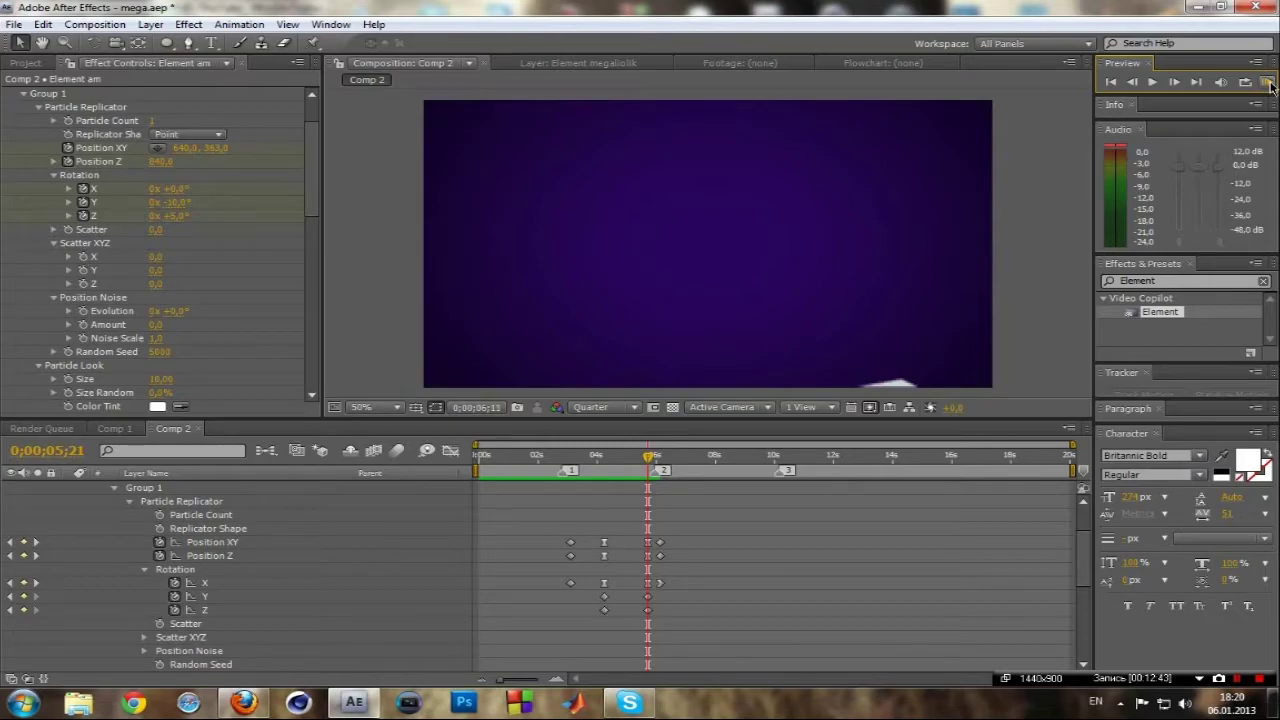
{"action": "key", "text": "space"}
{"action": "right_click", "coordinate": [198, 630]}
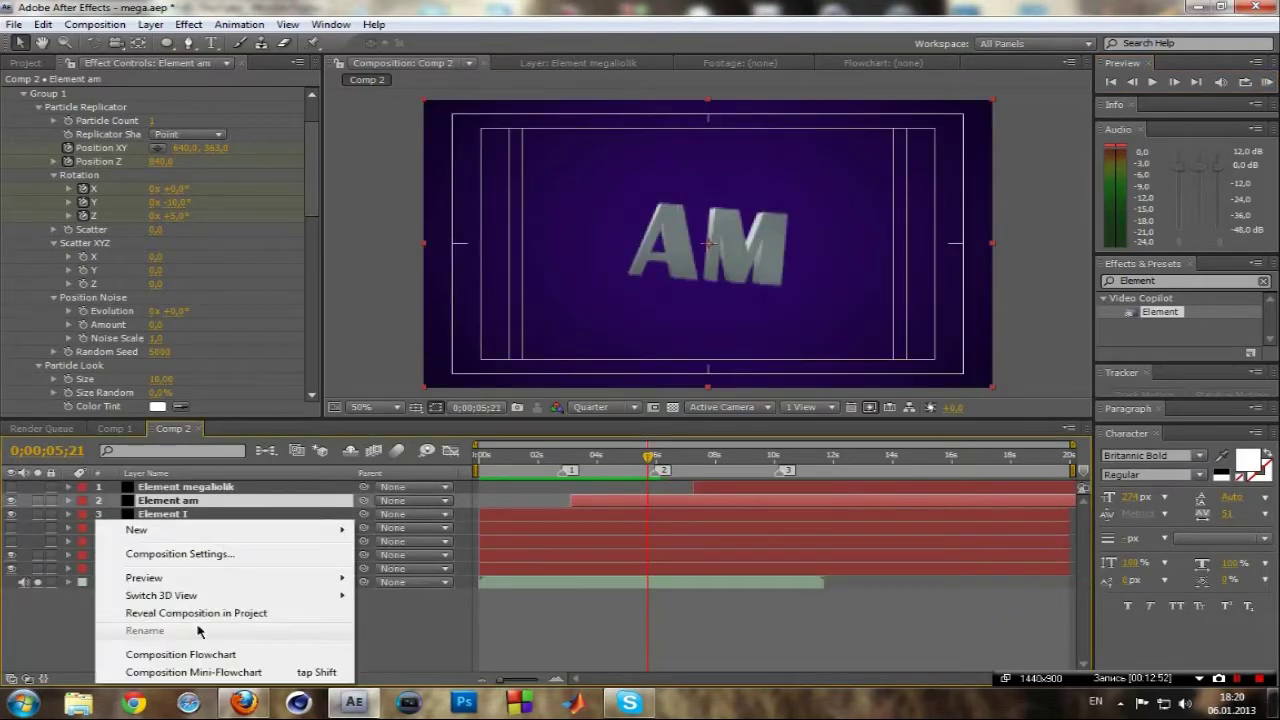
Step: Duplicate the AM text layer and retype the copy as 'Megaliolik'
{"action": "mouse_move", "coordinate": [140, 530]}
{"action": "left_click", "coordinate": [385, 530]}
{"action": "key", "text": "Delete"}
{"action": "left_click", "coordinate": [163, 528]}
{"action": "key", "text": "ctrl+d"}
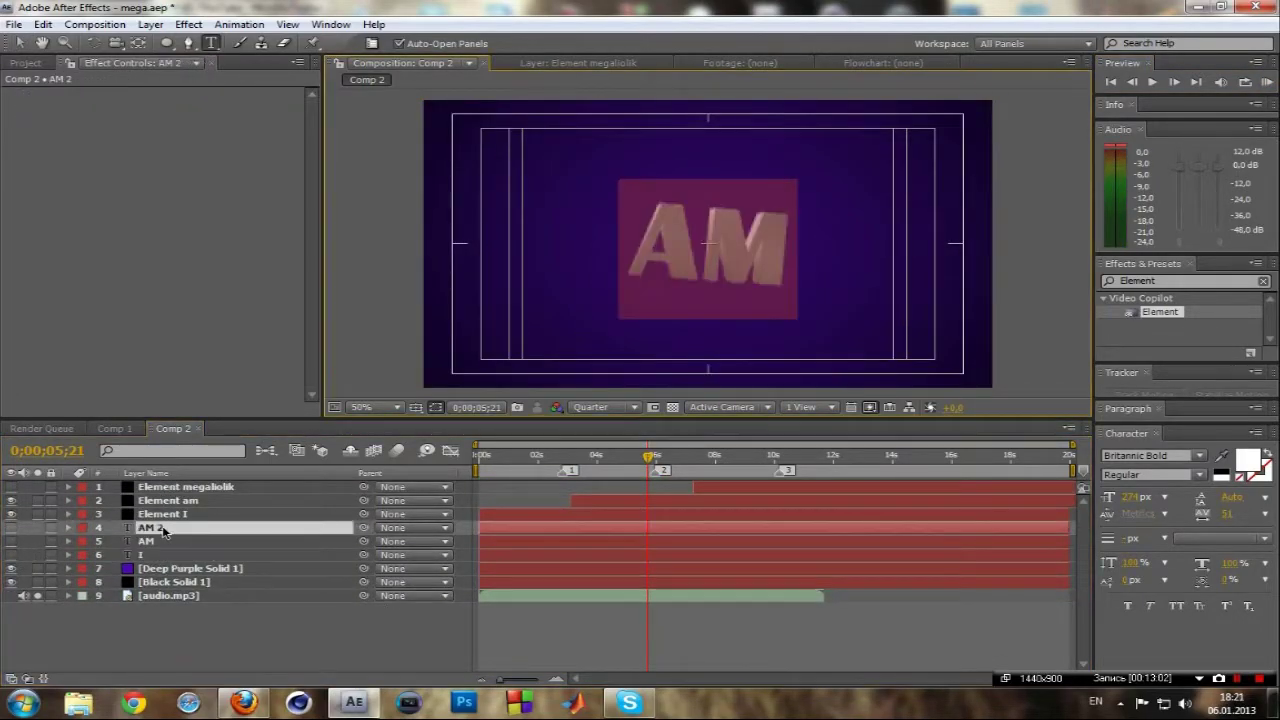
{"action": "double_click", "coordinate": [708, 245]}
{"action": "type", "text": "Megaliolik"}
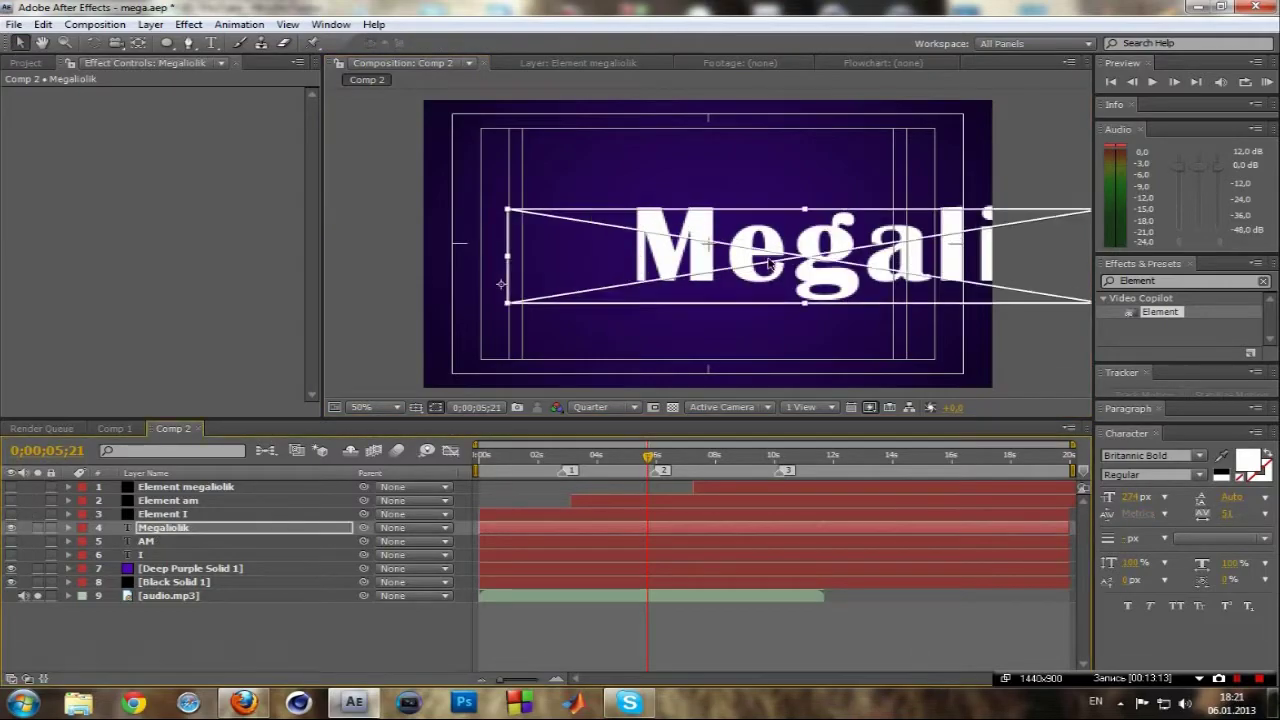
{"action": "key", "text": "Escape"}
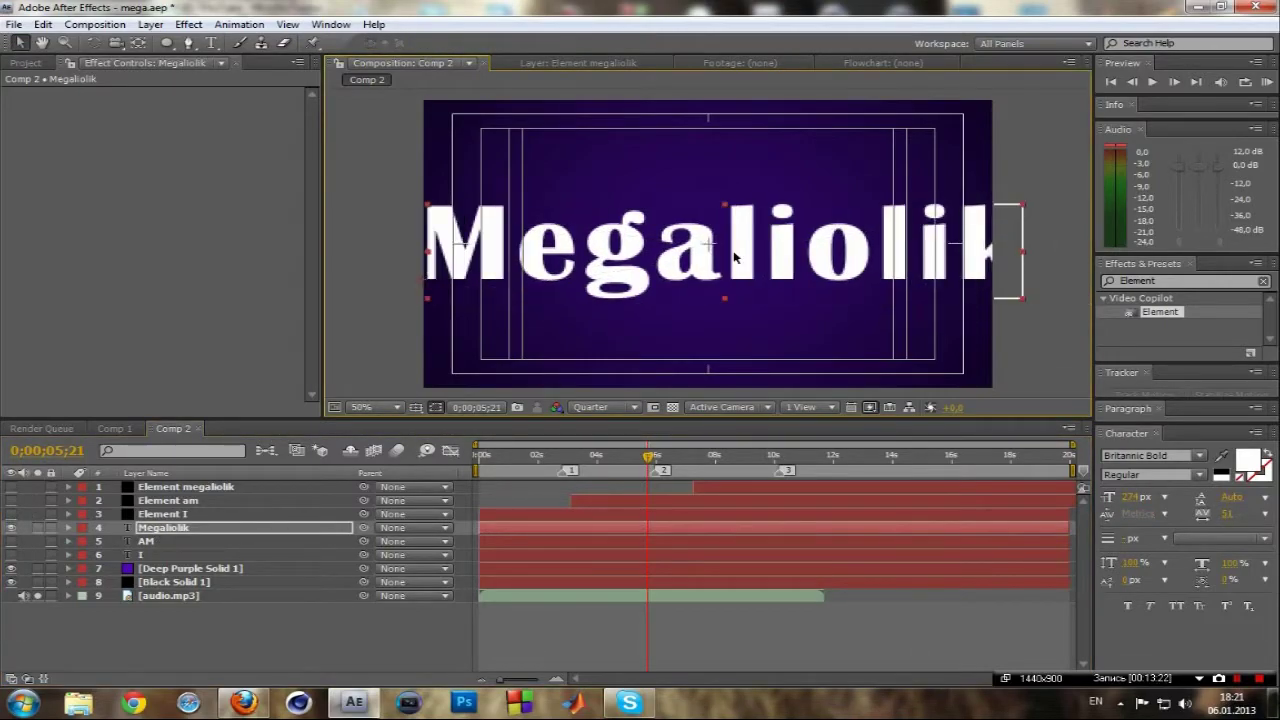
Step: Retype the duplicated text in capitals as 'MEGALIOLIK' and select the Element megaliolik layer
{"action": "double_click", "coordinate": [733, 250]}
{"action": "type", "text": "Megaliolik"}
{"action": "key", "text": "ctrl+a"}
{"action": "scroll", "coordinate": [1113, 456], "scroll_direction": "down", "scroll_amount": 1}
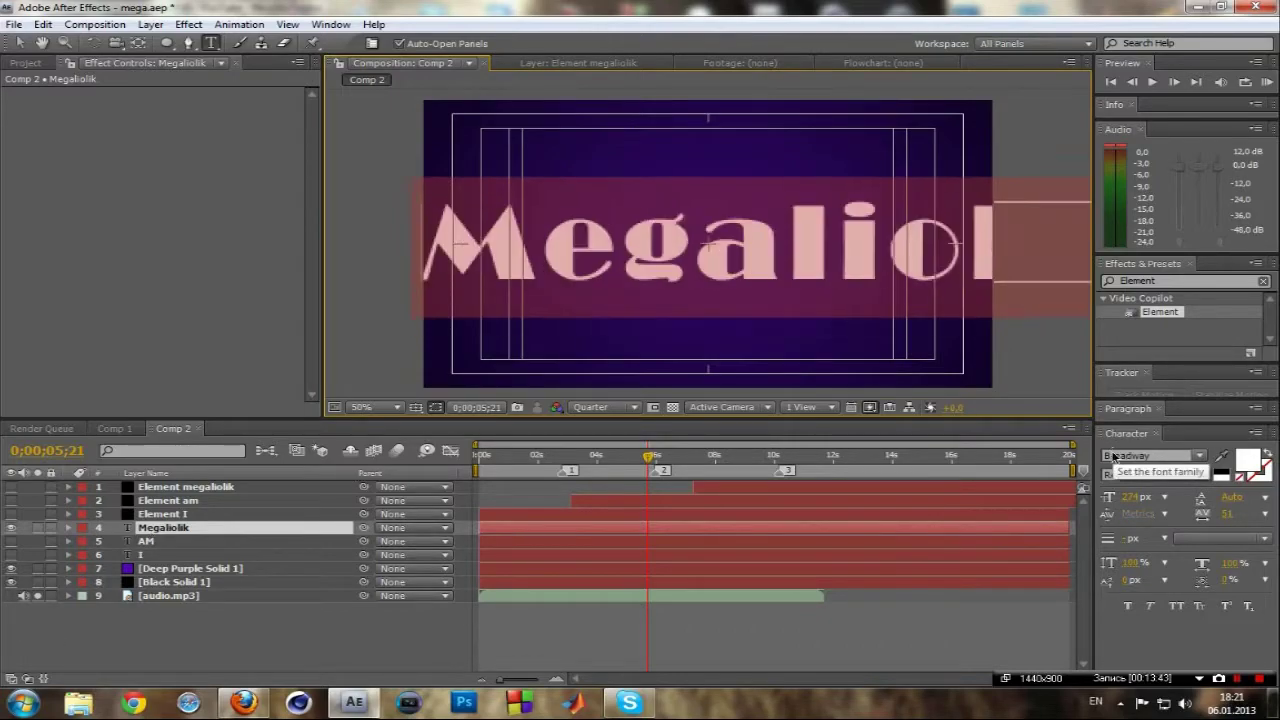
{"action": "left_click", "coordinate": [184, 530]}
{"action": "double_click", "coordinate": [184, 527]}
{"action": "type", "text": "MEGALIOLIK"}
{"action": "left_click", "coordinate": [186, 487]}
{"action": "left_click", "coordinate": [88, 138]}
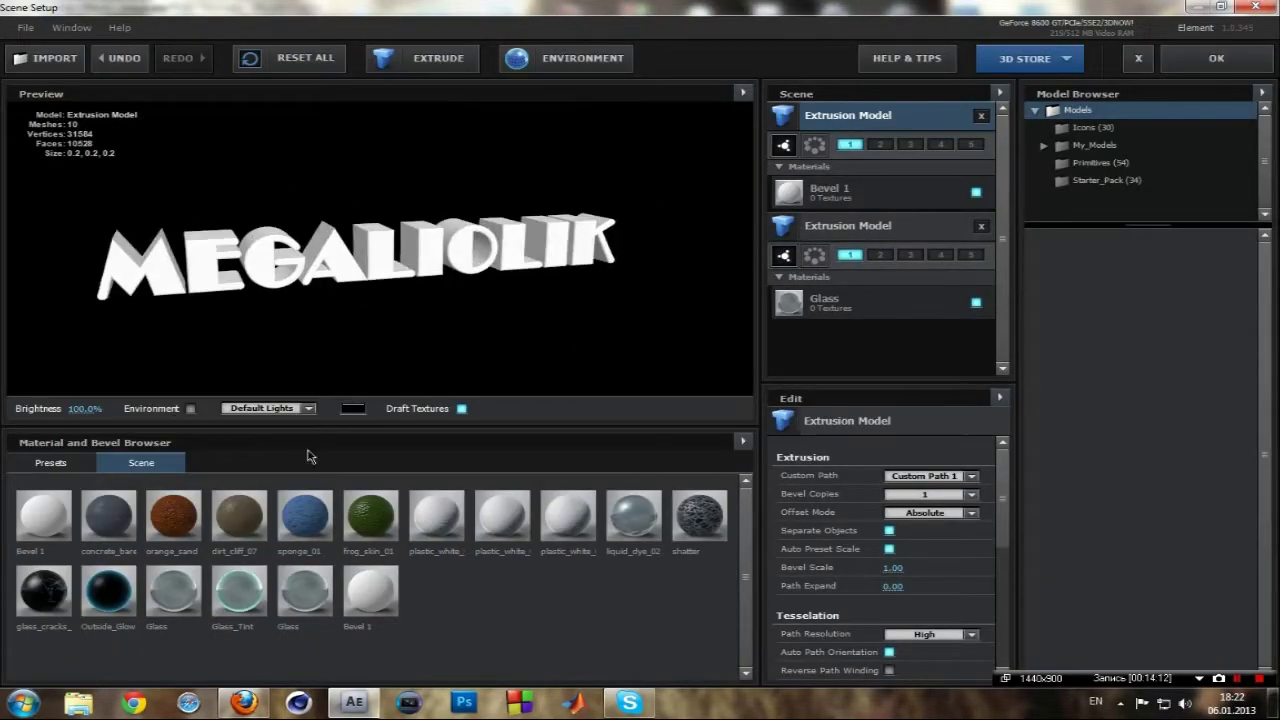
Step: Hide the flat MEGALIOLIK text layer and use it as the Element layer's extrusion text path
{"action": "left_click", "coordinate": [1216, 58]}
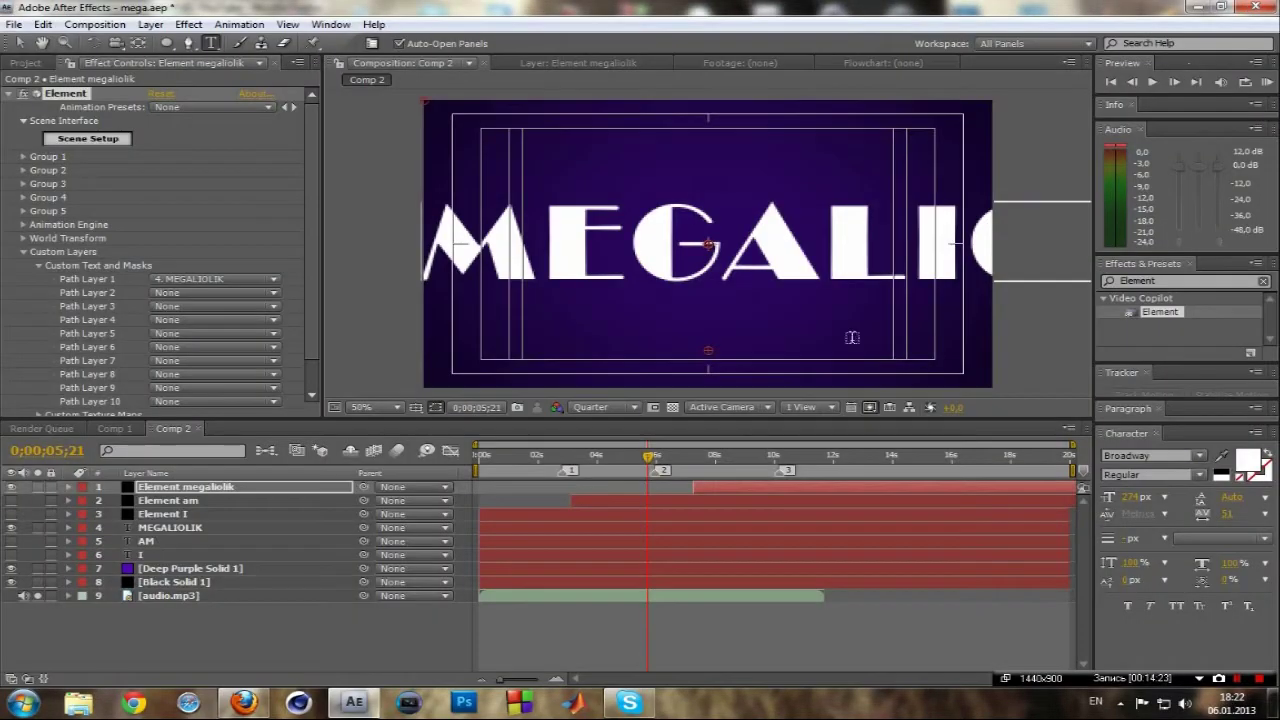
{"action": "left_click", "coordinate": [11, 527]}
{"action": "left_click", "coordinate": [726, 456]}
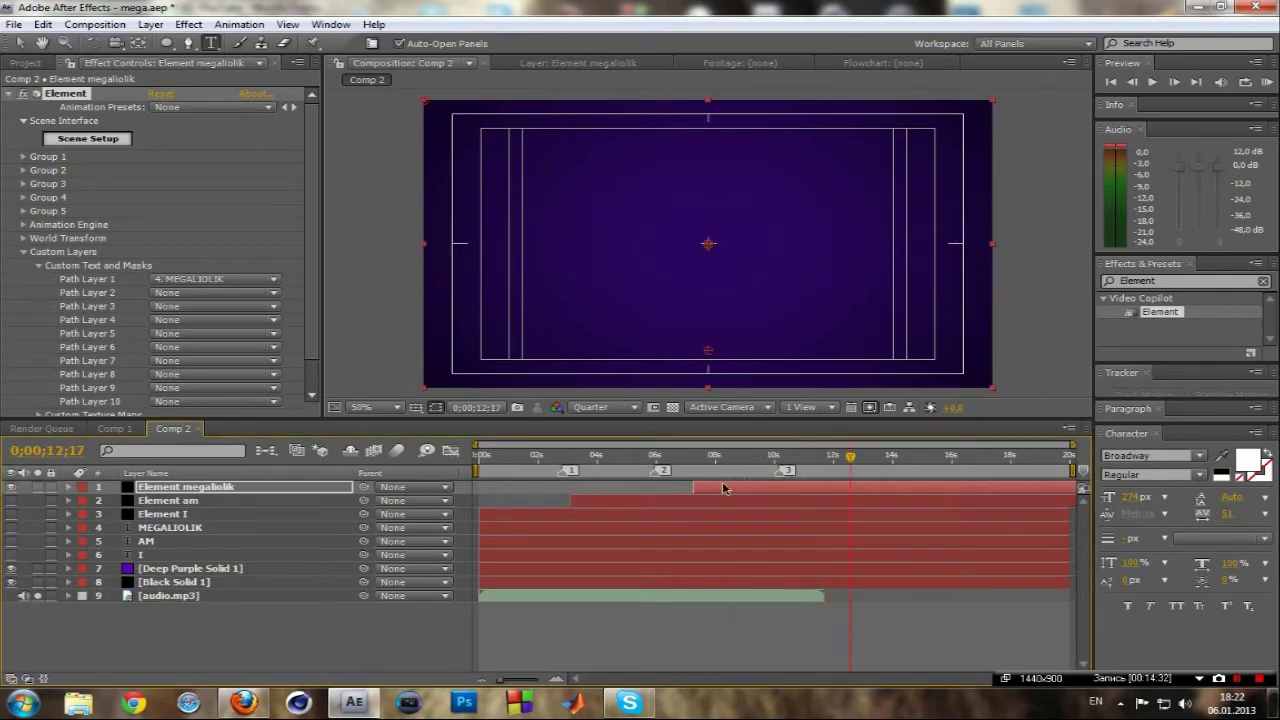
{"action": "left_click", "coordinate": [748, 457]}
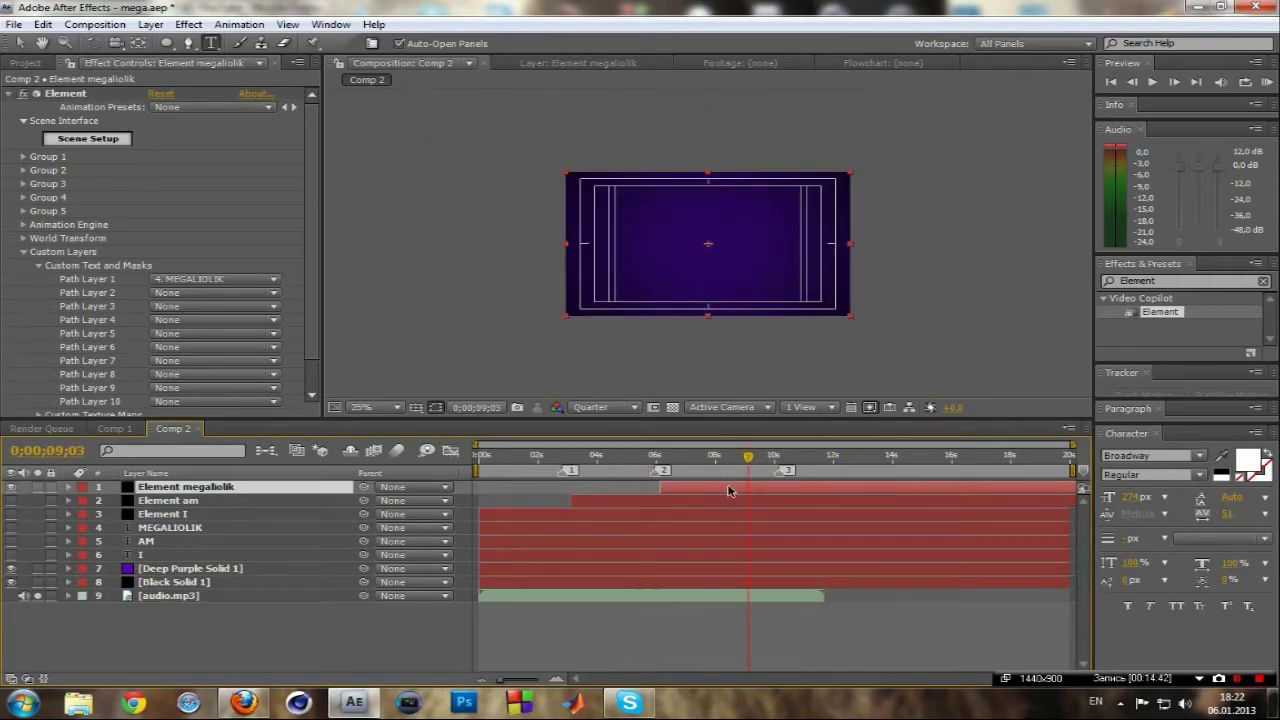
{"action": "double_click", "coordinate": [723, 488]}
{"action": "left_click", "coordinate": [180, 285]}
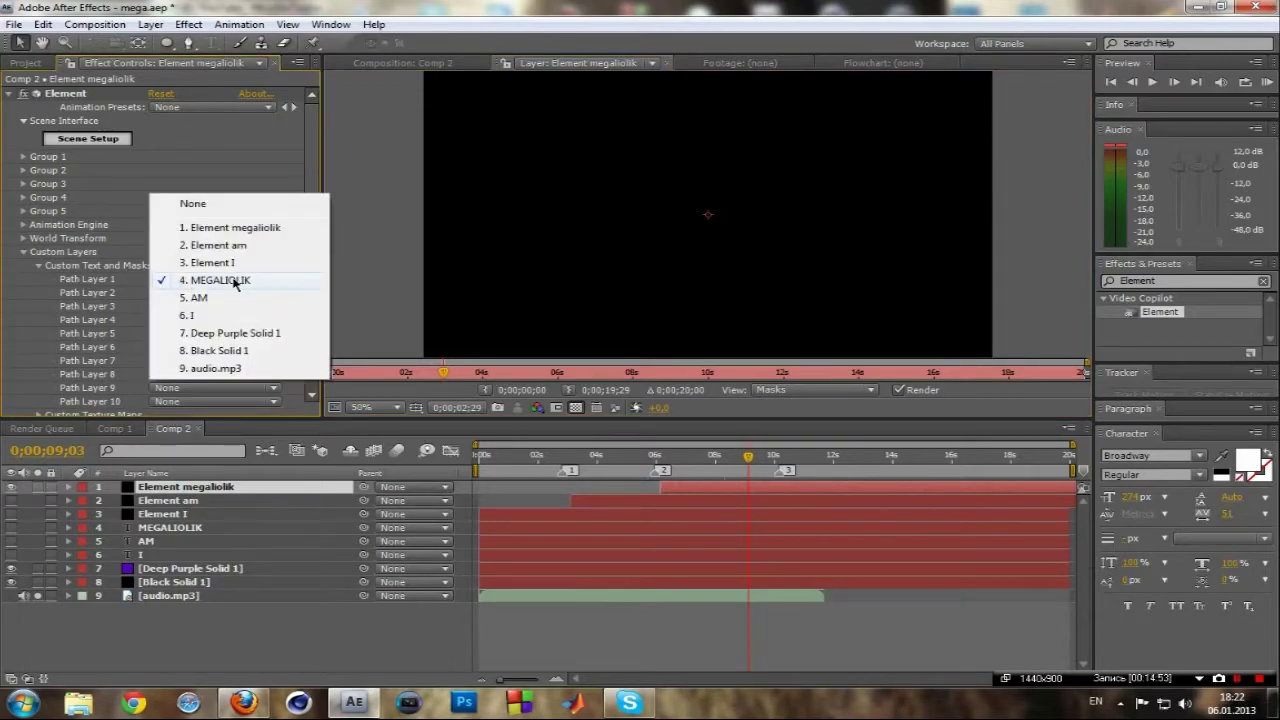
{"action": "left_click", "coordinate": [190, 280]}
Step: In Scene Setup, try frog_skin_01 and White_Shiny, then apply the Soft material and accept
{"action": "left_click", "coordinate": [88, 138]}
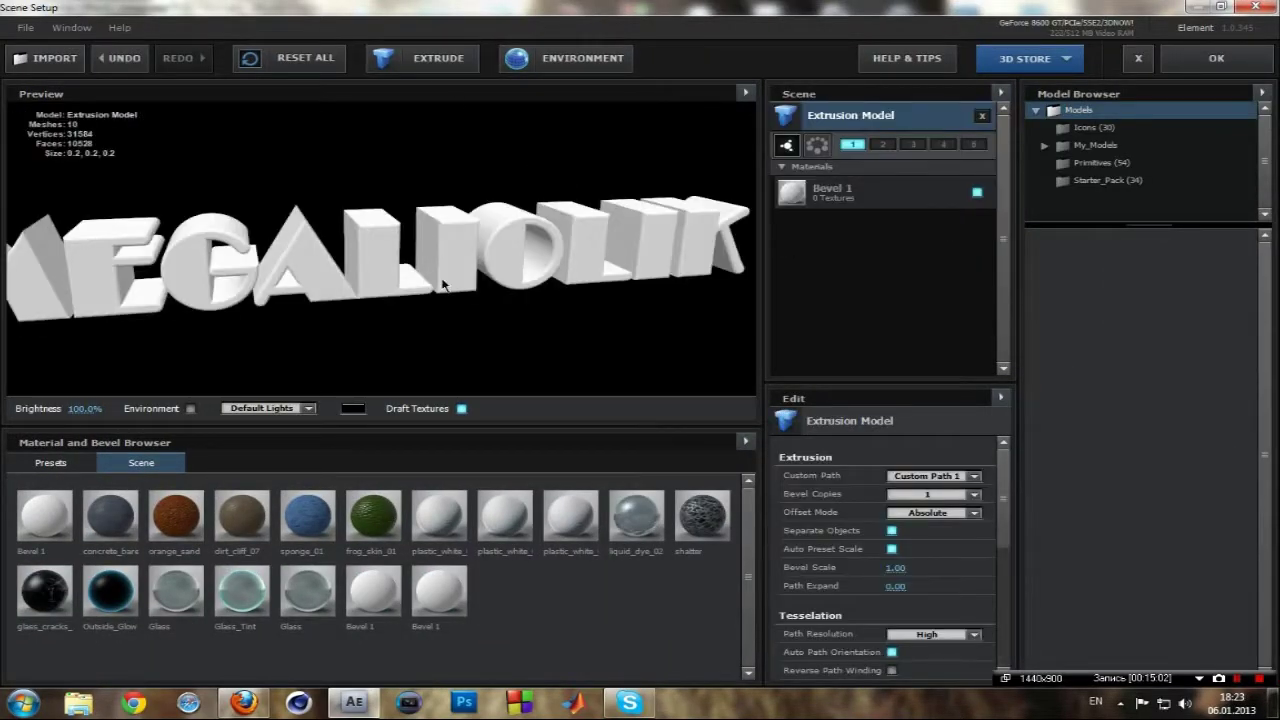
{"action": "left_click_drag", "start_coordinate": [373, 515], "coordinate": [400, 286]}
{"action": "left_click", "coordinate": [50, 462]}
{"action": "scroll", "coordinate": [400, 580], "scroll_direction": "down", "scroll_amount": 1}
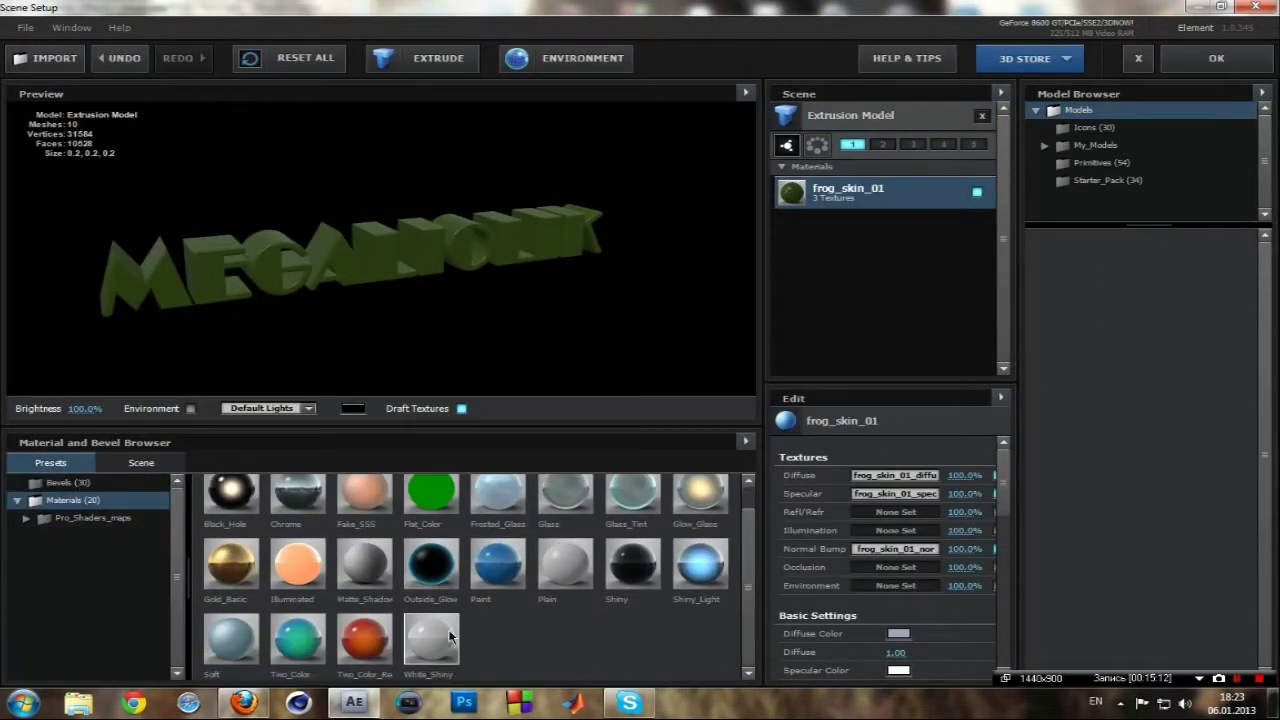
{"action": "left_click_drag", "start_coordinate": [431, 640], "coordinate": [343, 260]}
{"action": "left_click_drag", "start_coordinate": [231, 640], "coordinate": [343, 260]}
{"action": "left_click", "coordinate": [1197, 60]}
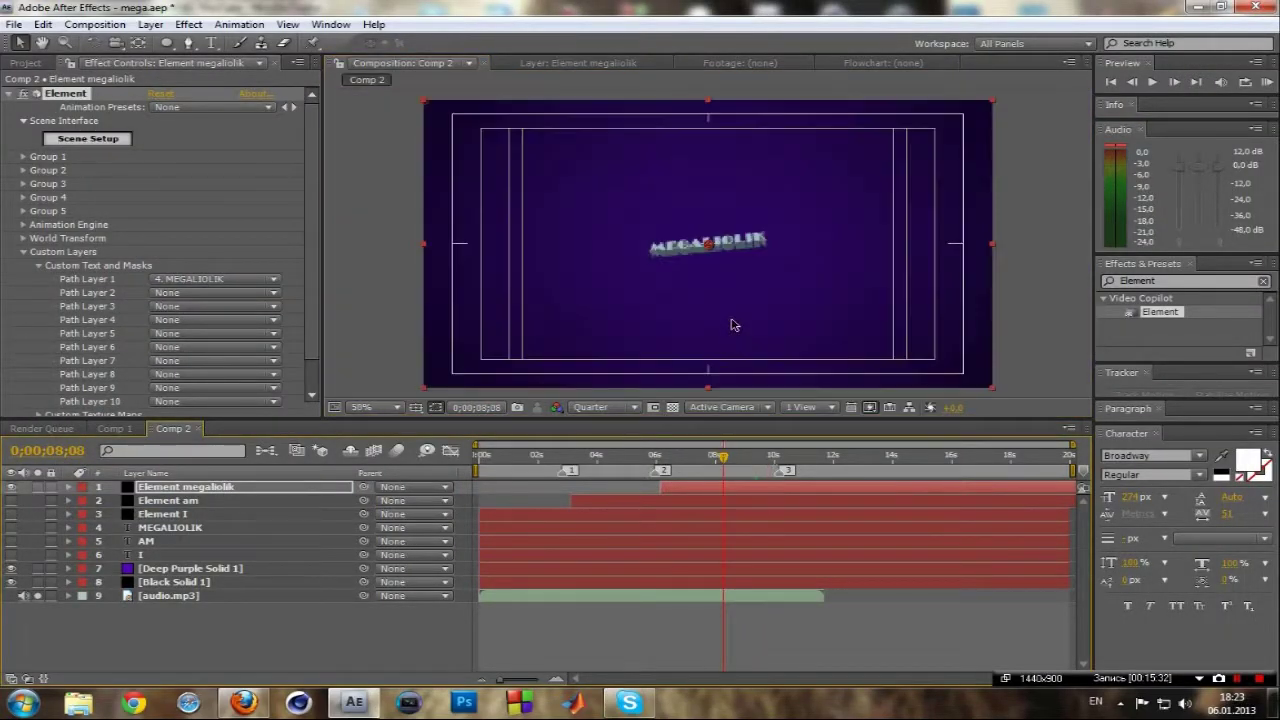
Step: Return to After Effects and preview the MEGALIOLIK animation
{"action": "left_click", "coordinate": [355, 704]}
{"action": "left_click", "coordinate": [355, 704]}
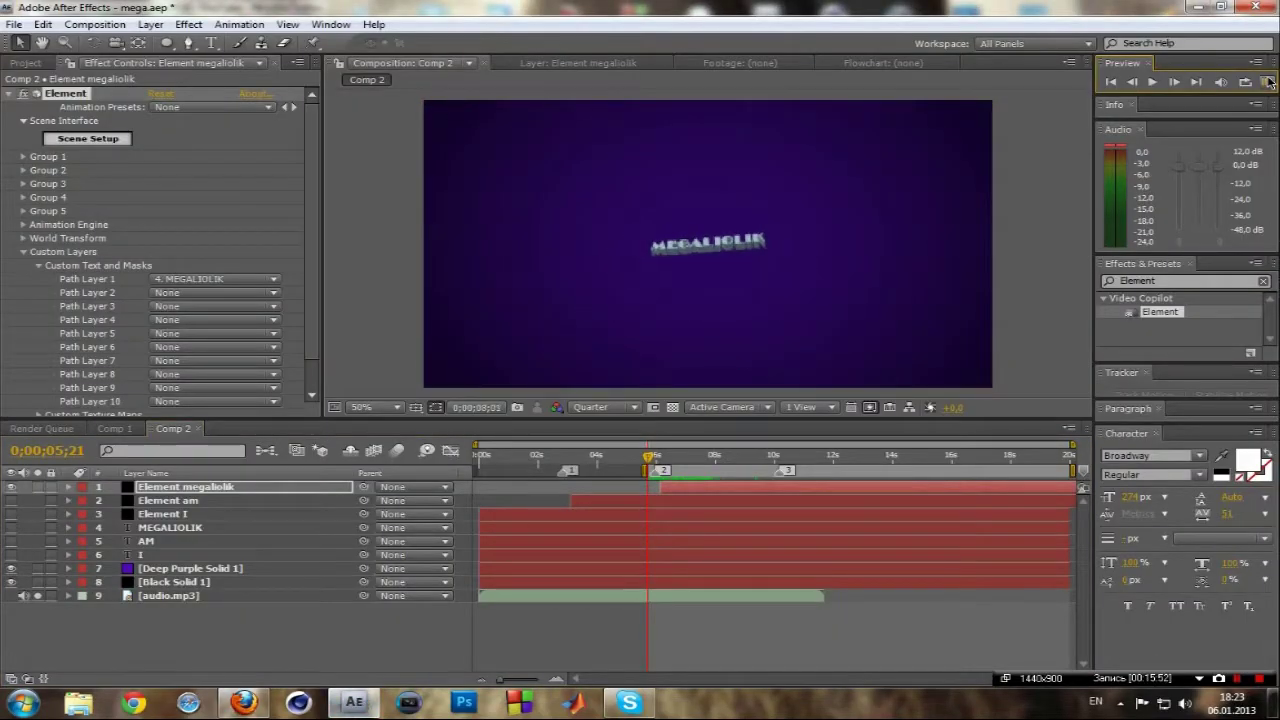
{"action": "scroll", "coordinate": [708, 245], "scroll_direction": "up", "scroll_amount": 1}
{"action": "left_click", "coordinate": [600, 407]}
{"action": "left_click", "coordinate": [625, 505]}
{"action": "left_click", "coordinate": [1267, 82]}
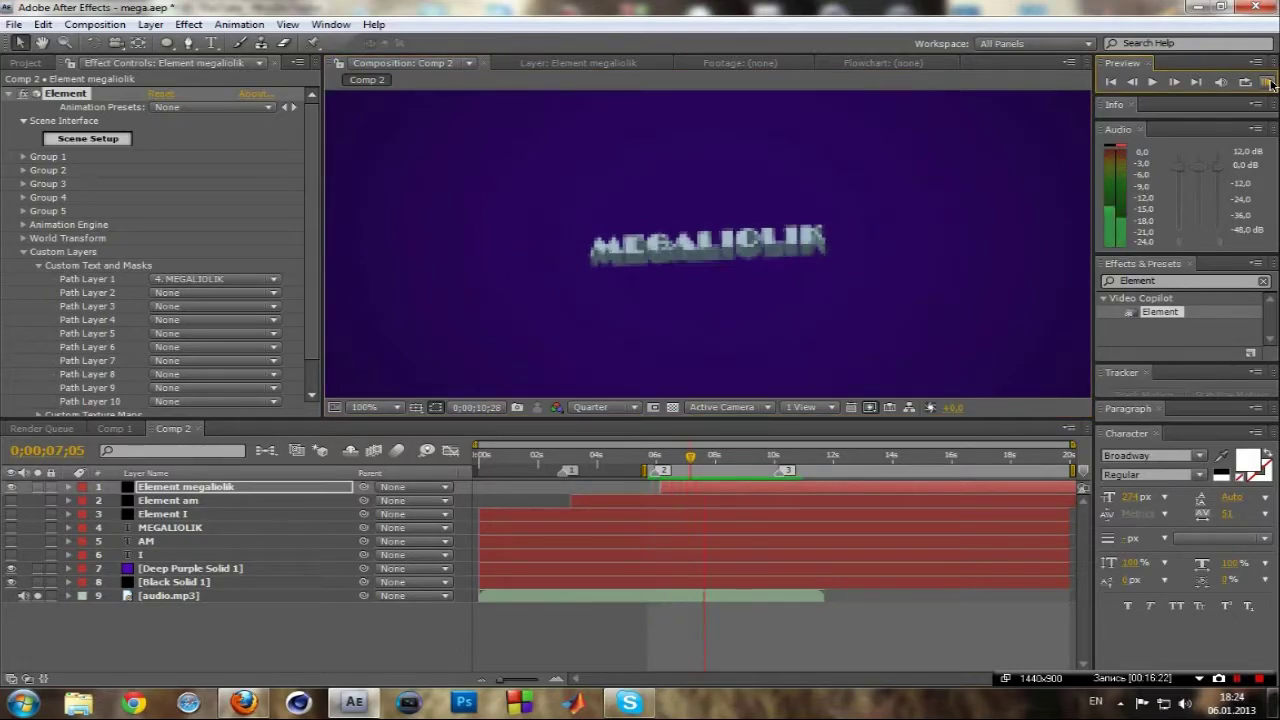
Step: Set preview resolution to Half, enable Group 1 Multi-Object and set its size to 1,86
{"action": "left_click", "coordinate": [23, 156]}
{"action": "scroll", "coordinate": [44, 175], "scroll_direction": "down", "scroll_amount": 2}
{"action": "scroll", "coordinate": [44, 175], "scroll_direction": "up", "scroll_amount": 1}
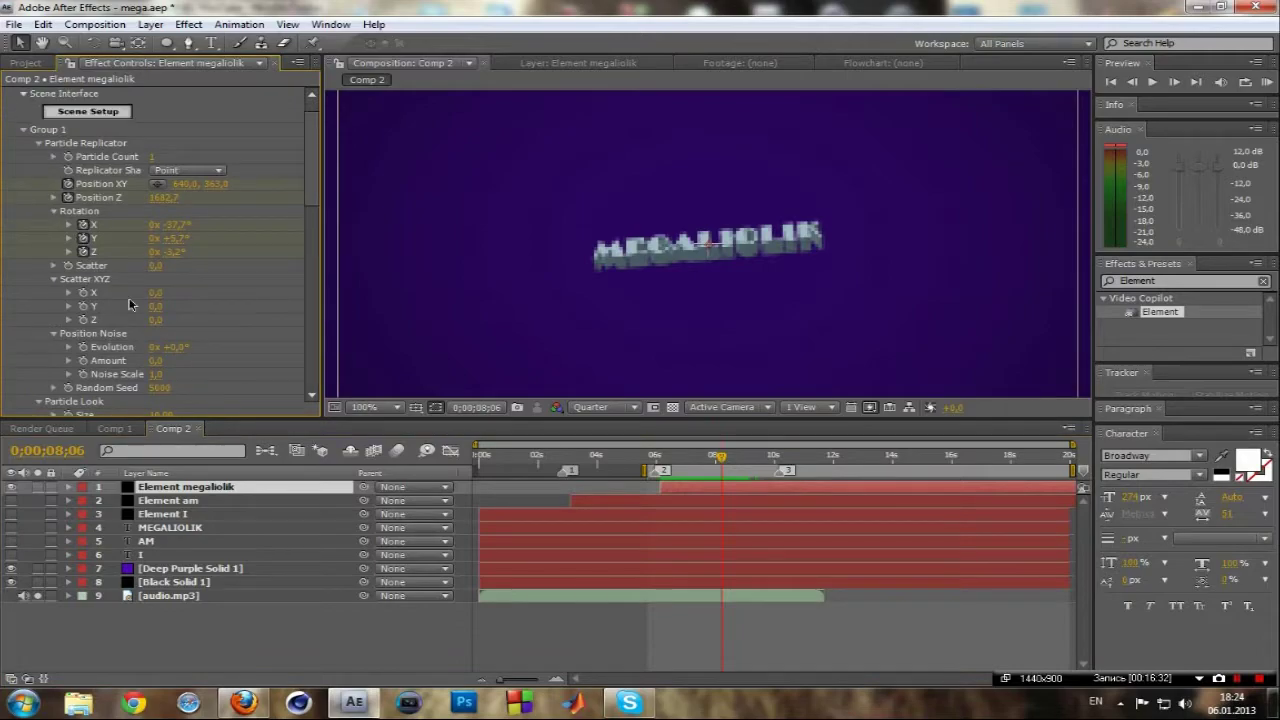
{"action": "left_click", "coordinate": [465, 238]}
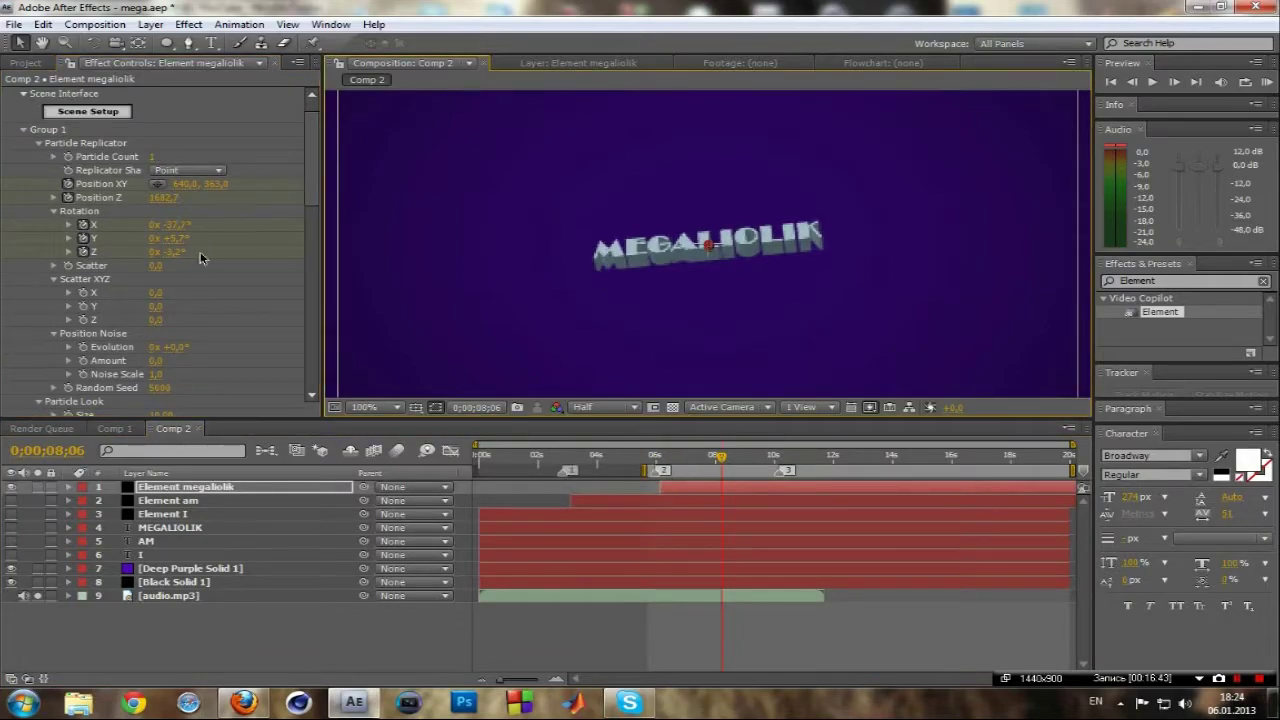
{"action": "scroll", "coordinate": [202, 248], "scroll_direction": "down", "scroll_amount": 3}
{"action": "scroll", "coordinate": [205, 300], "scroll_direction": "down", "scroll_amount": 3}
{"action": "scroll", "coordinate": [211, 323], "scroll_direction": "down", "scroll_amount": 3}
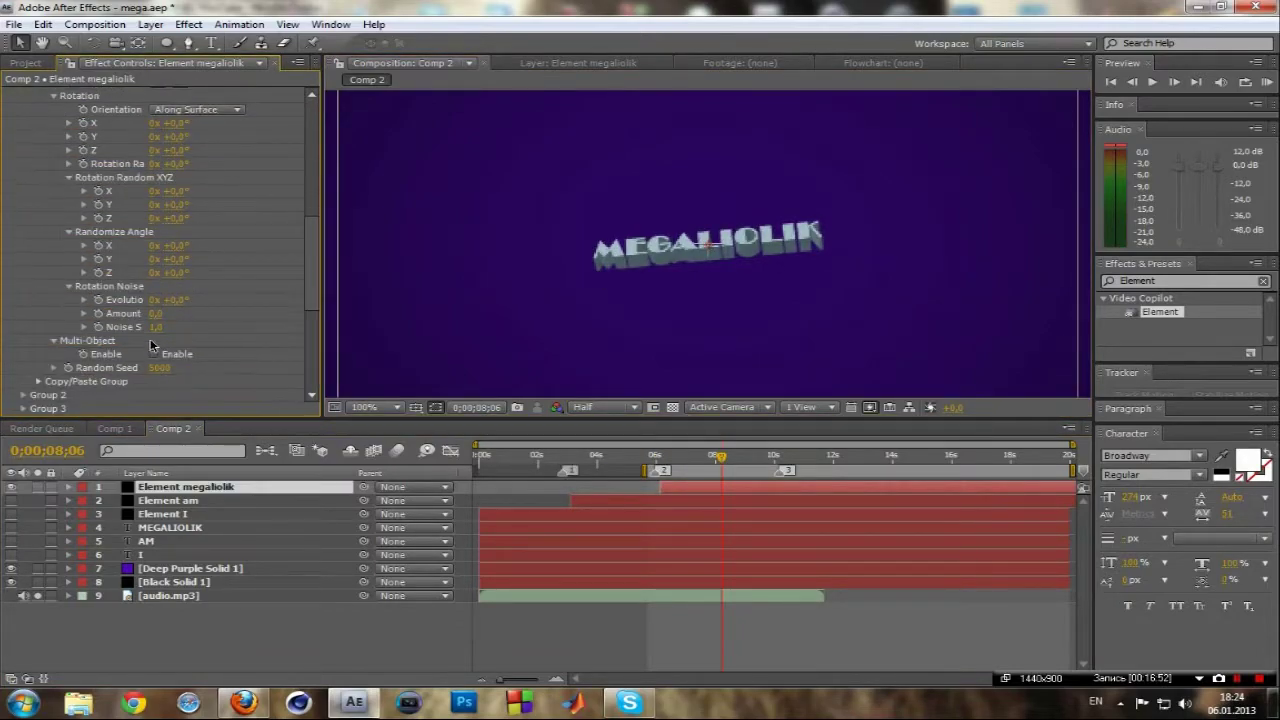
{"action": "left_click", "coordinate": [153, 354]}
{"action": "scroll", "coordinate": [168, 143], "scroll_direction": "down", "scroll_amount": 3}
{"action": "left_click_drag", "start_coordinate": [158, 142], "coordinate": [196, 150]}
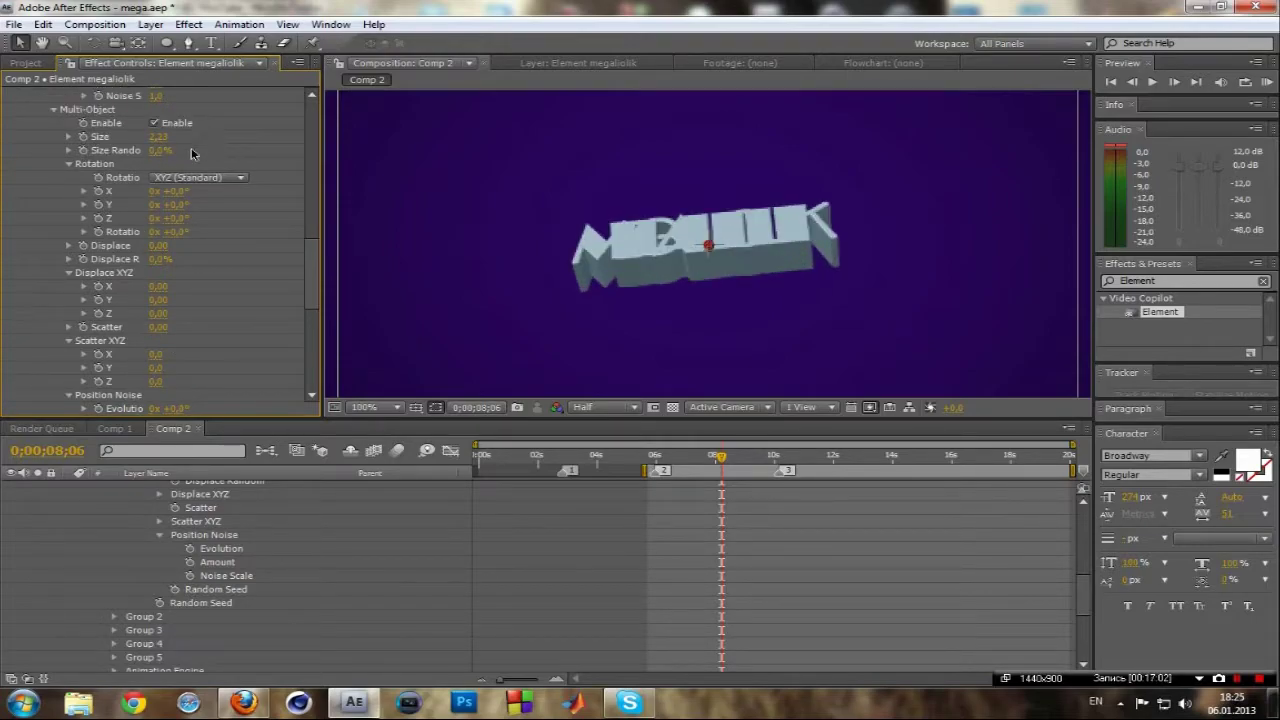
{"action": "key", "text": "Return"}
Step: Set the Particle Look size to 20, collapse the layer and preview the whole animation
{"action": "scroll", "coordinate": [210, 165], "scroll_direction": "down", "scroll_amount": 5}
{"action": "scroll", "coordinate": [200, 180], "scroll_direction": "down", "scroll_amount": 5}
{"action": "scroll", "coordinate": [193, 190], "scroll_direction": "down", "scroll_amount": 3}
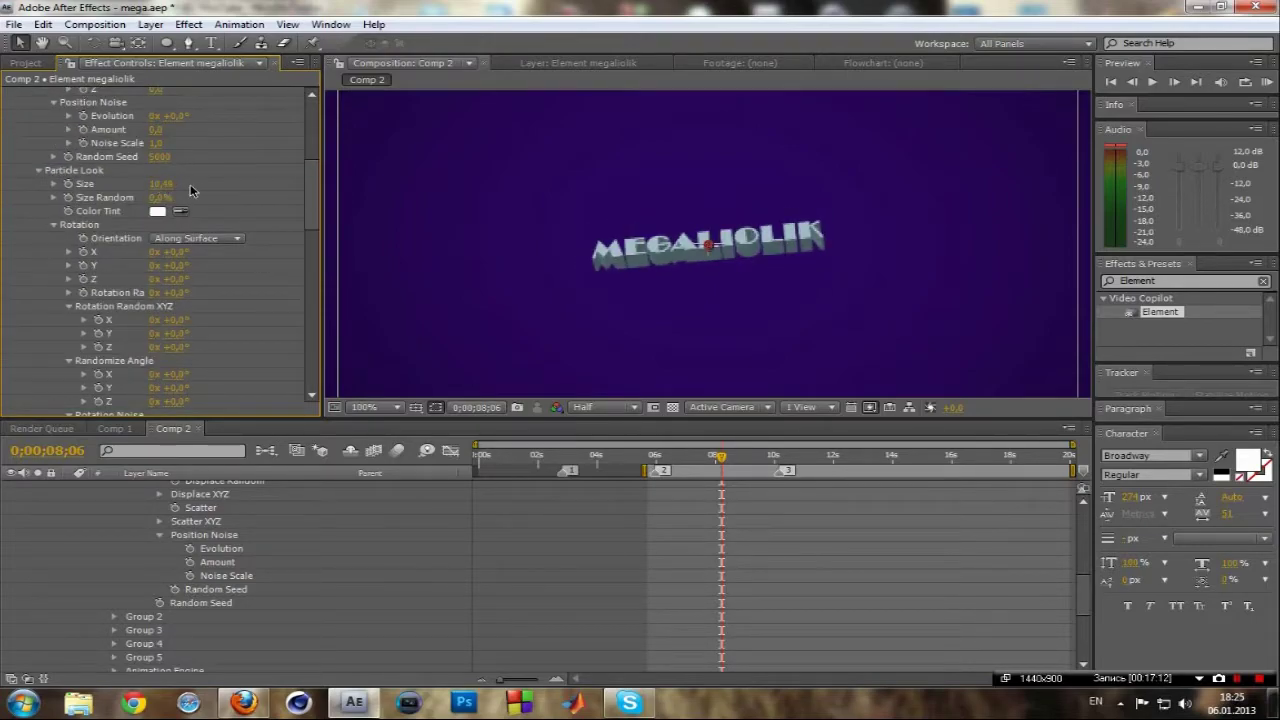
{"action": "left_click_drag", "start_coordinate": [225, 190], "coordinate": [237, 198]}
{"action": "type", "text": "25"}
{"action": "key", "text": "Return"}
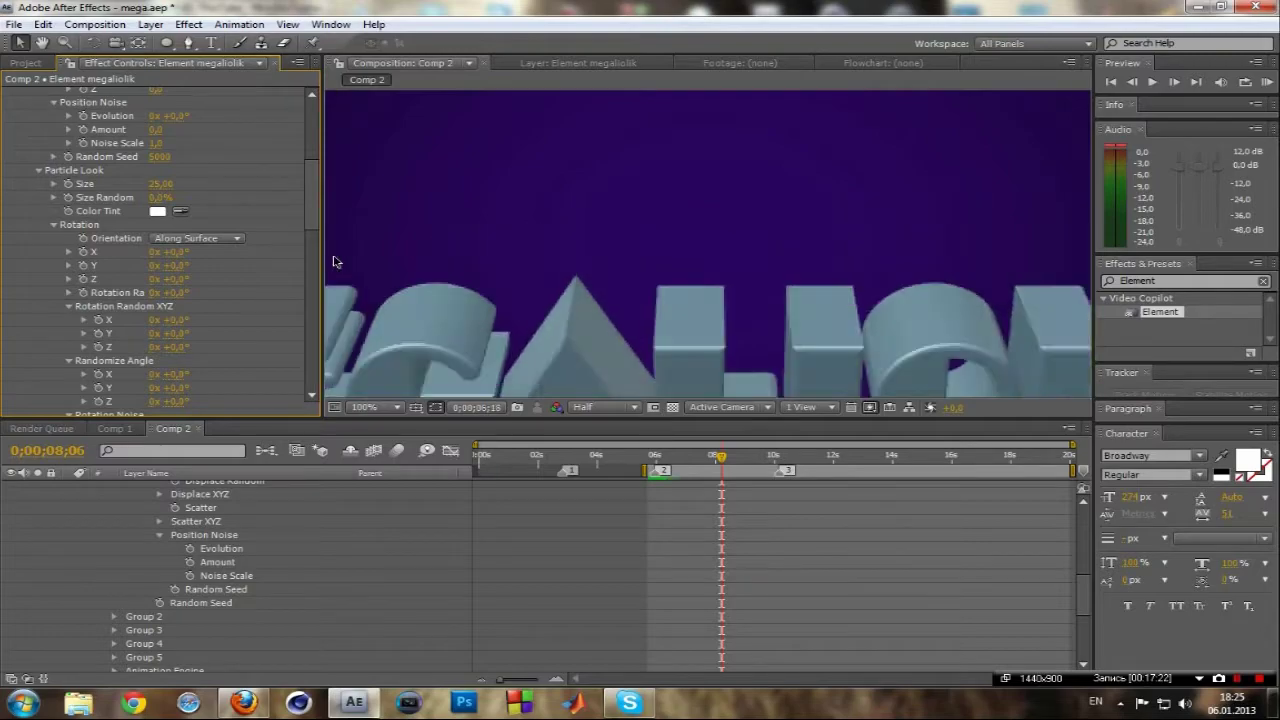
{"action": "key", "text": "ctrl+z"}
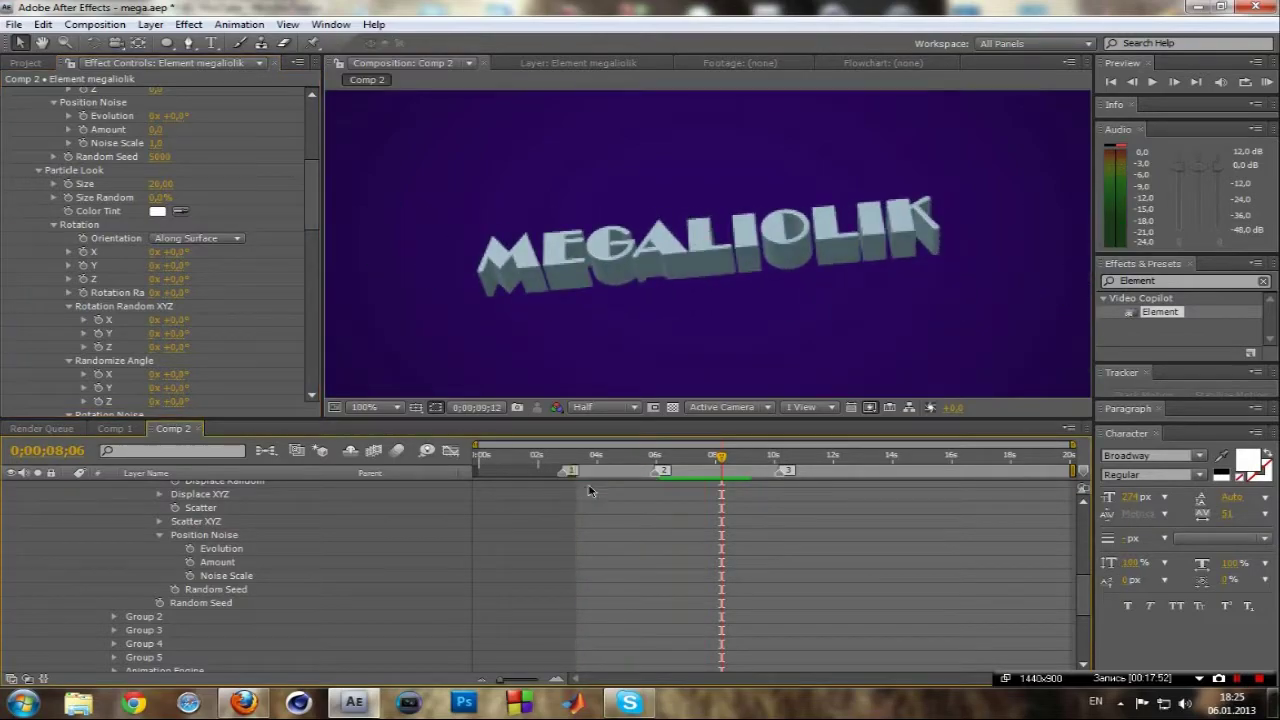
{"action": "left_click", "coordinate": [70, 487]}
{"action": "left_click", "coordinate": [1267, 82]}
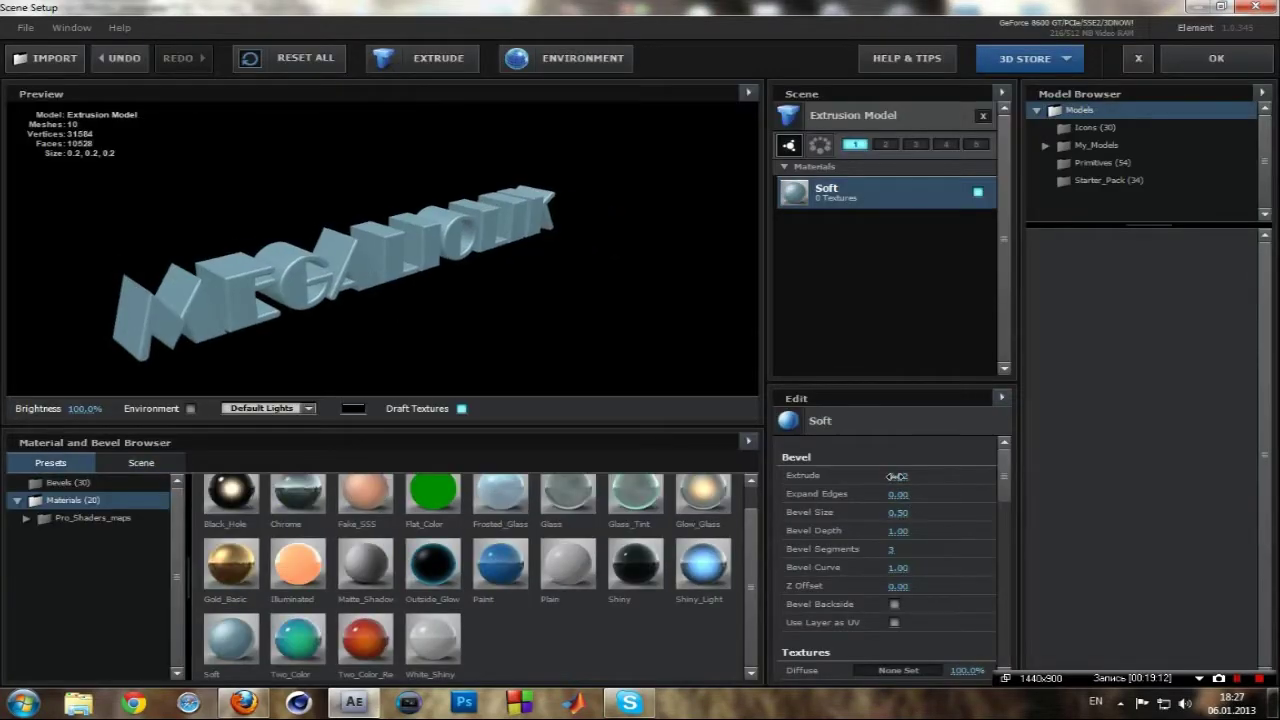
Step: Make the extrusion 0.50 and try Illuminated, Gold_Basic and Glass_Tint materials on the text
{"action": "left_click_drag", "start_coordinate": [900, 476], "coordinate": [880, 476]}
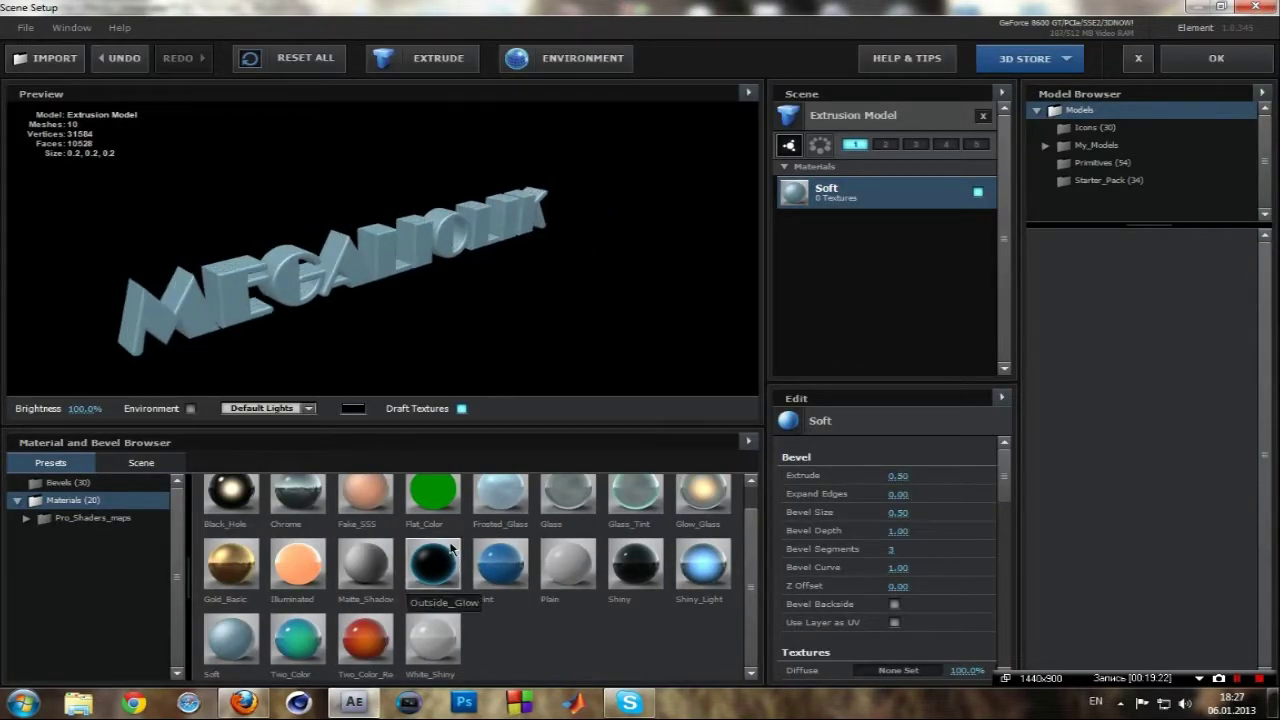
{"action": "left_click", "coordinate": [298, 563]}
{"action": "left_click", "coordinate": [231, 563]}
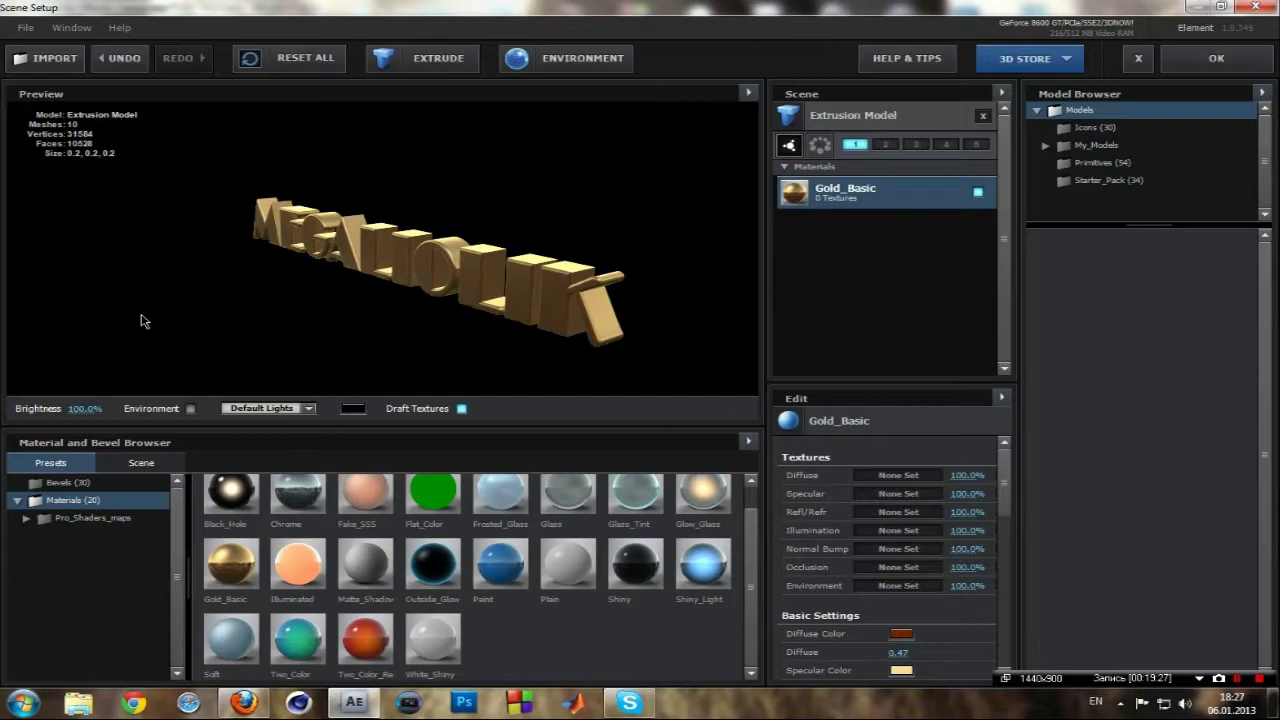
{"action": "left_click", "coordinate": [636, 490]}
{"action": "left_click_drag", "start_coordinate": [166, 323], "coordinate": [366, 297]}
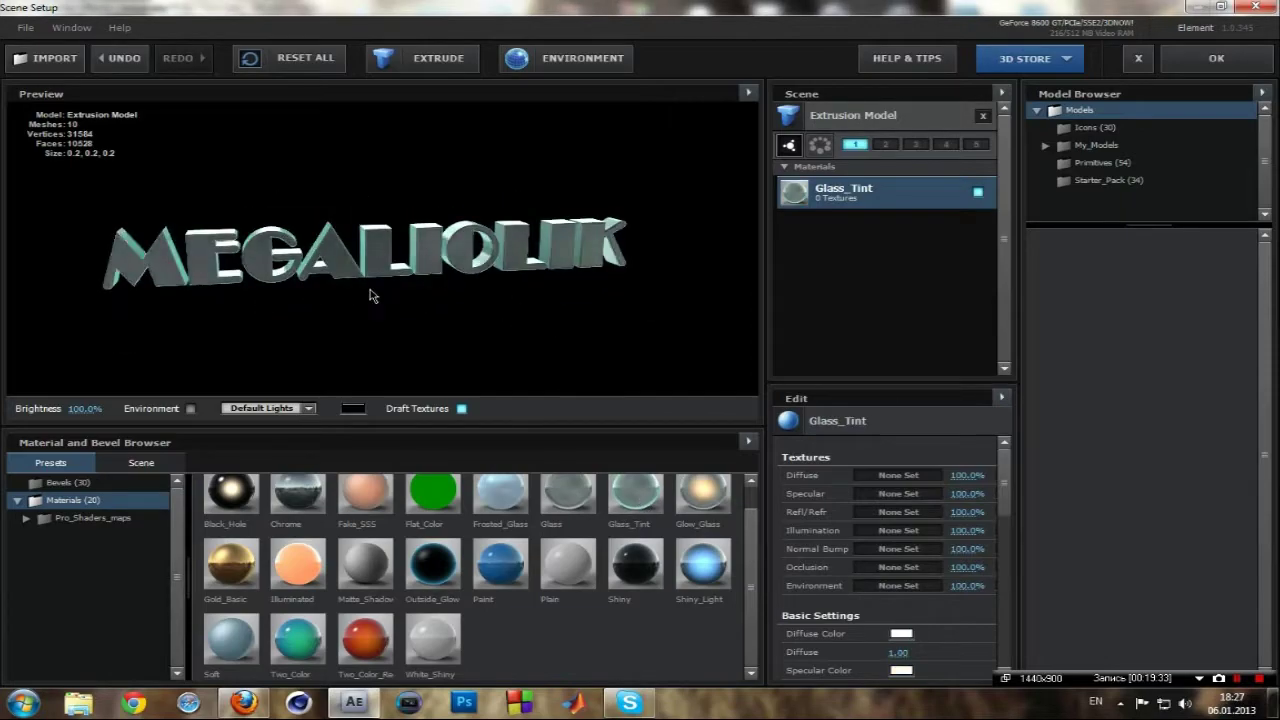
Step: Apply a multi-layer bevel preset to the text and turn off its Paint bevel layer
{"action": "double_click", "coordinate": [92, 518]}
{"action": "left_click", "coordinate": [90, 552]}
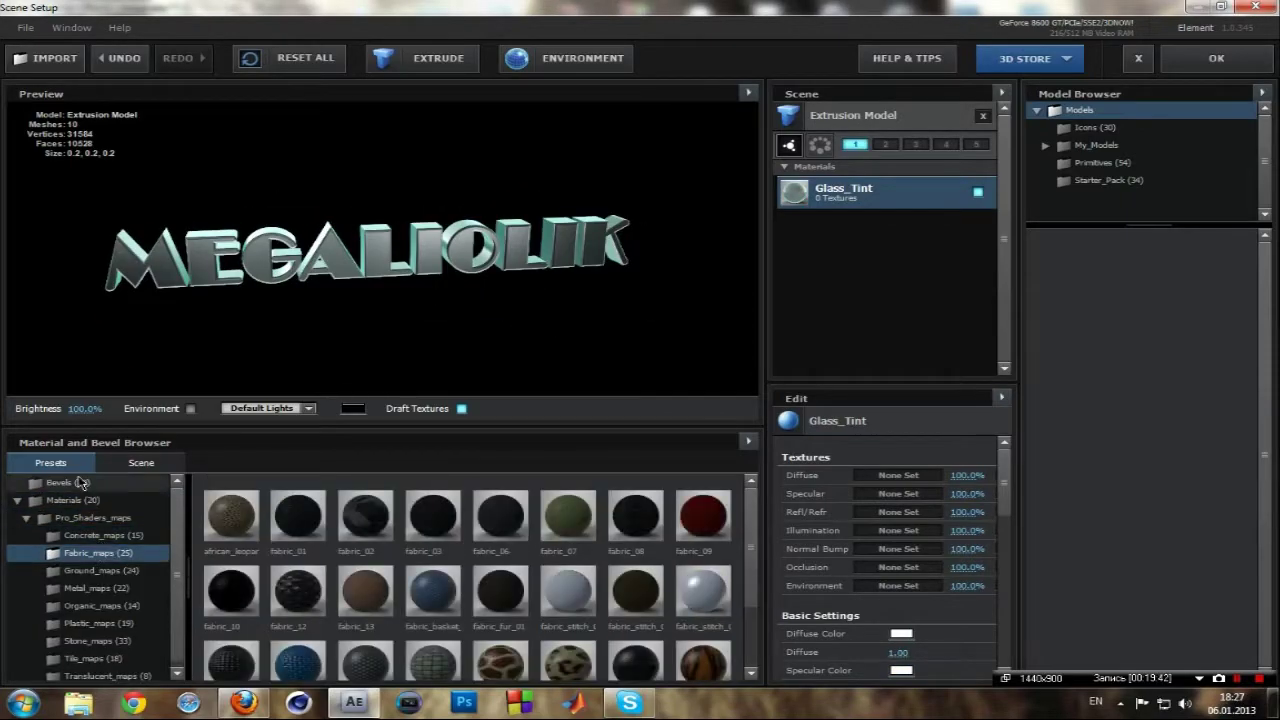
{"action": "left_click", "coordinate": [70, 482]}
{"action": "left_click_drag", "start_coordinate": [314, 300], "coordinate": [360, 283]}
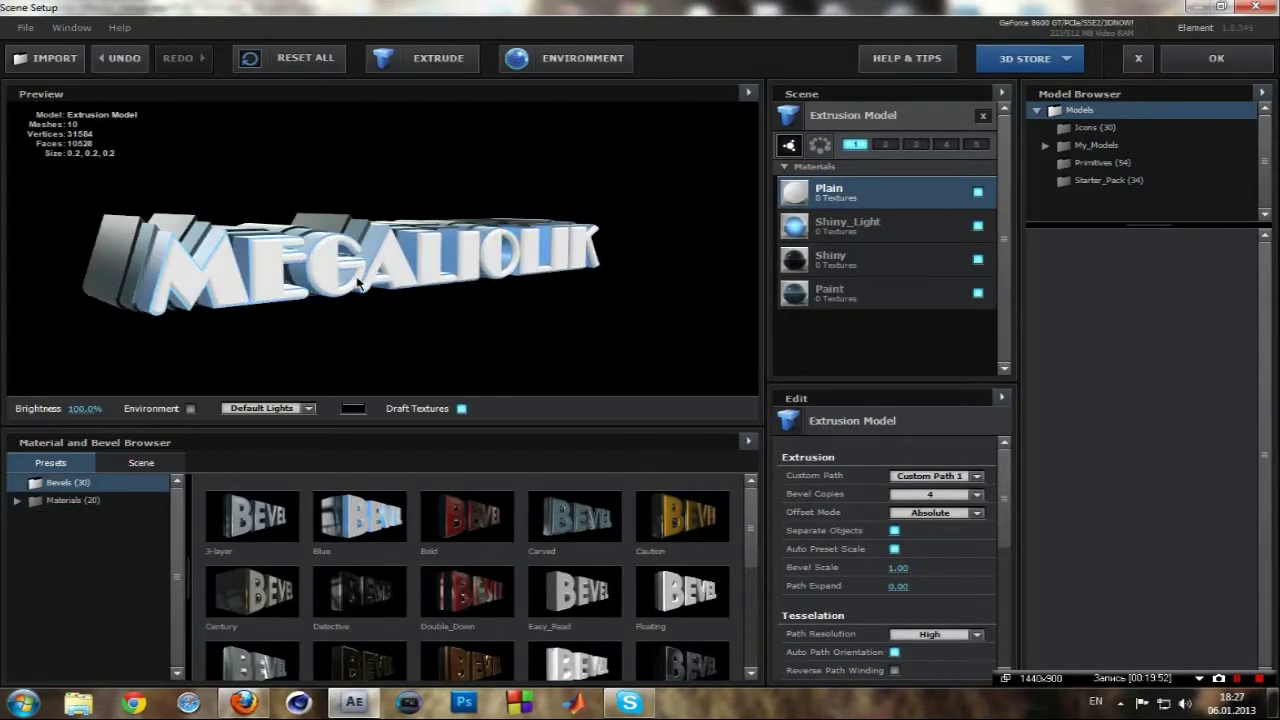
{"action": "left_click", "coordinate": [978, 293]}
{"action": "left_click_drag", "start_coordinate": [462, 328], "coordinate": [522, 347]}
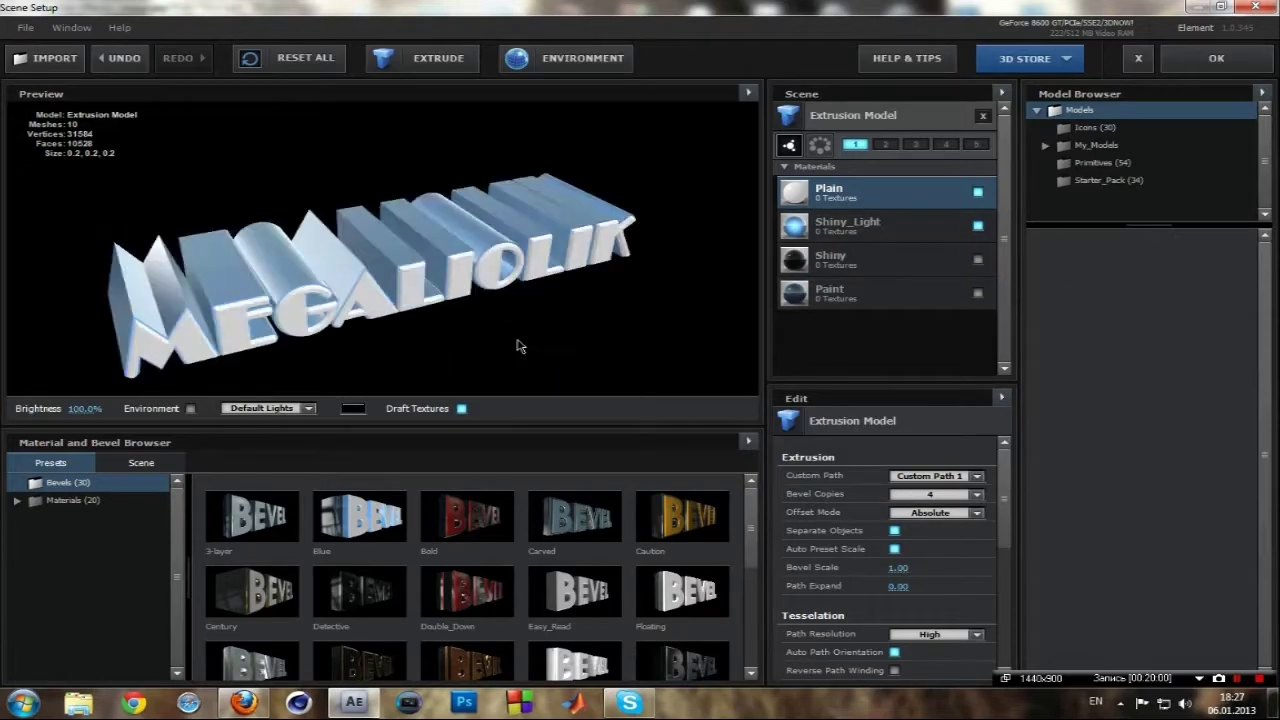
Step: Inspect the Plain, Shiny_Light and Shiny bevel layer settings
{"action": "left_click", "coordinate": [860, 196]}
{"action": "left_click", "coordinate": [870, 222]}
{"action": "left_click", "coordinate": [871, 235]}
{"action": "left_click", "coordinate": [871, 240]}
{"action": "left_click", "coordinate": [830, 192]}
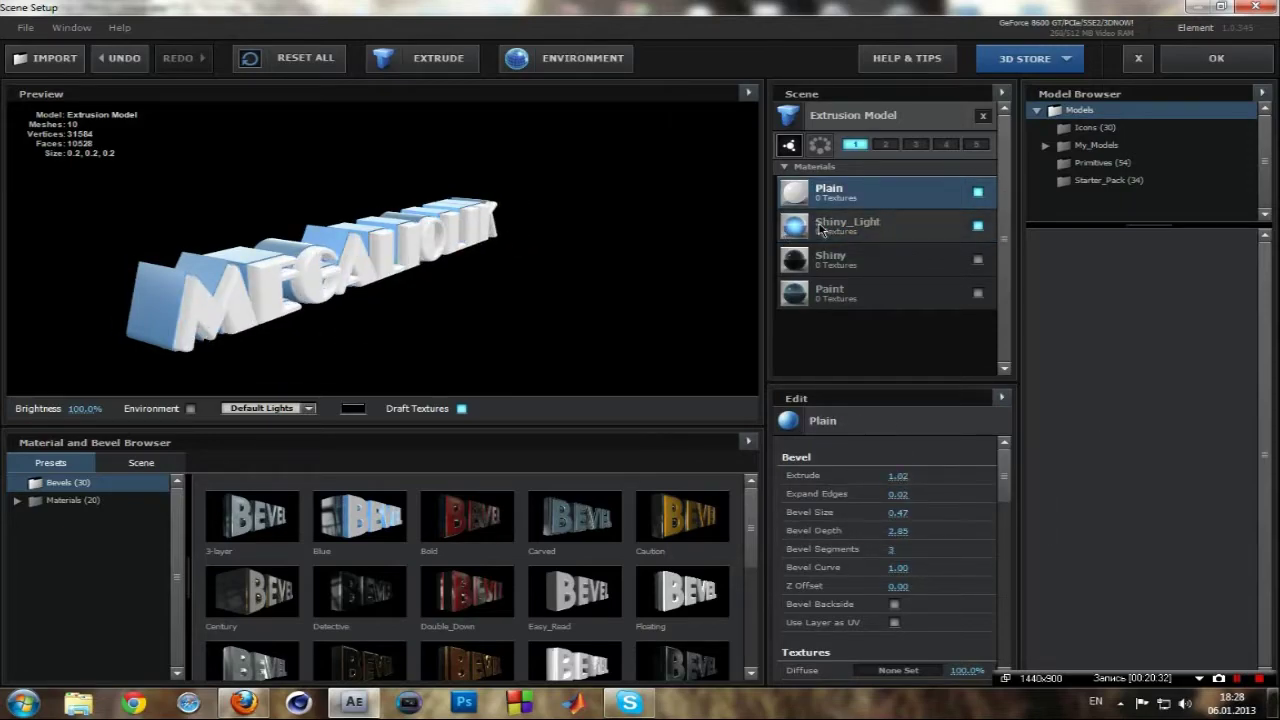
{"action": "key", "text": "ctrl+z"}
{"action": "left_click", "coordinate": [858, 264]}
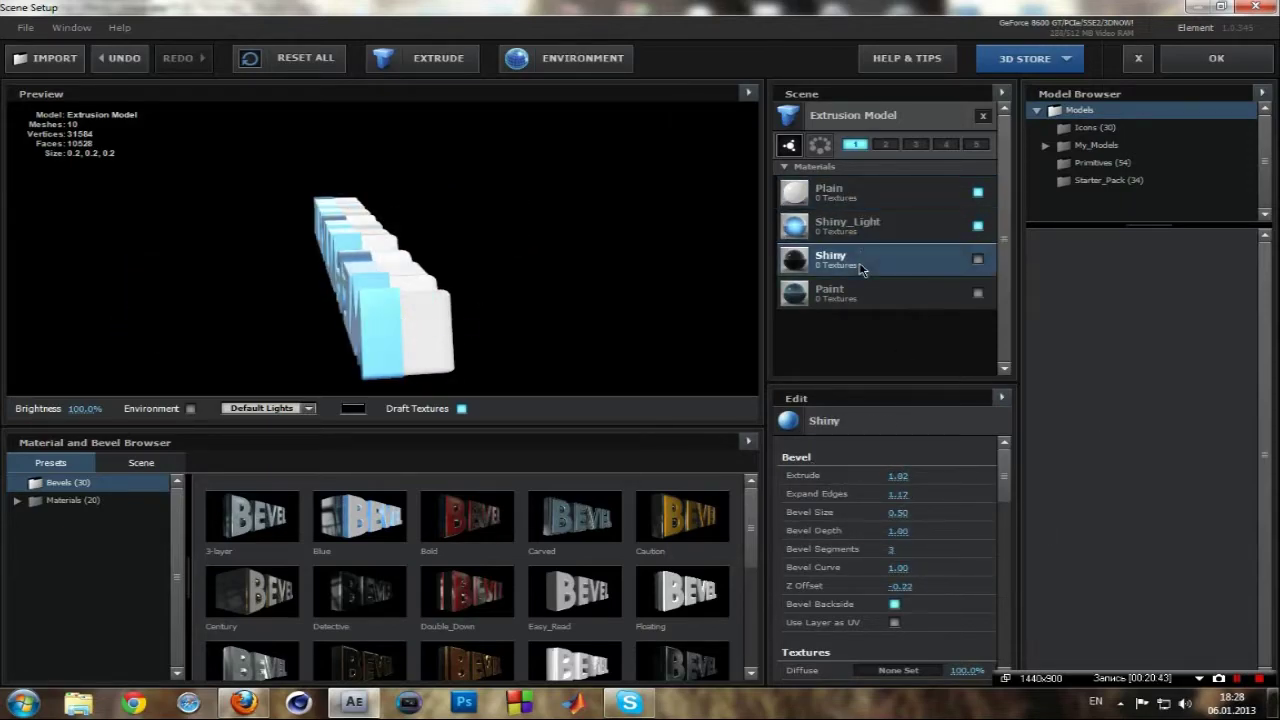
{"action": "left_click", "coordinate": [830, 192]}
{"action": "left_click_drag", "start_coordinate": [451, 345], "coordinate": [377, 314]}
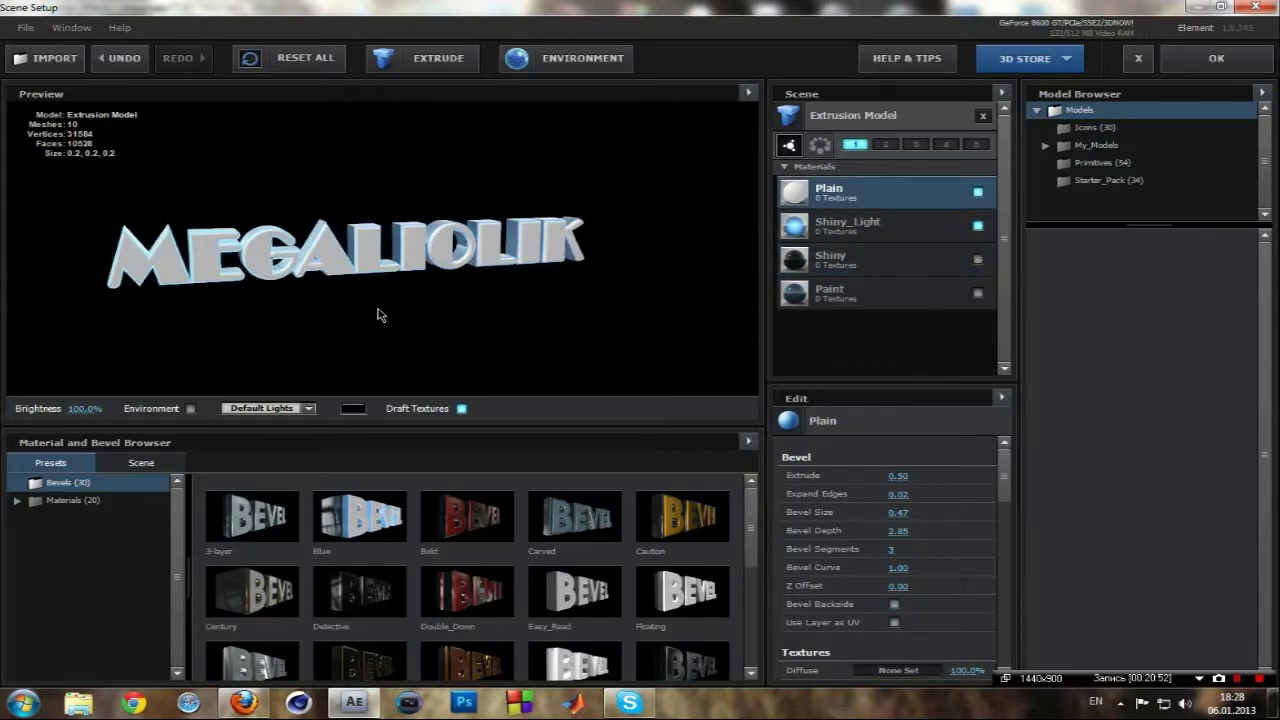
Step: Try red two-layer and gold three-layer bevel presets, tinting the sides yellow
{"action": "key", "text": "ctrl+z"}
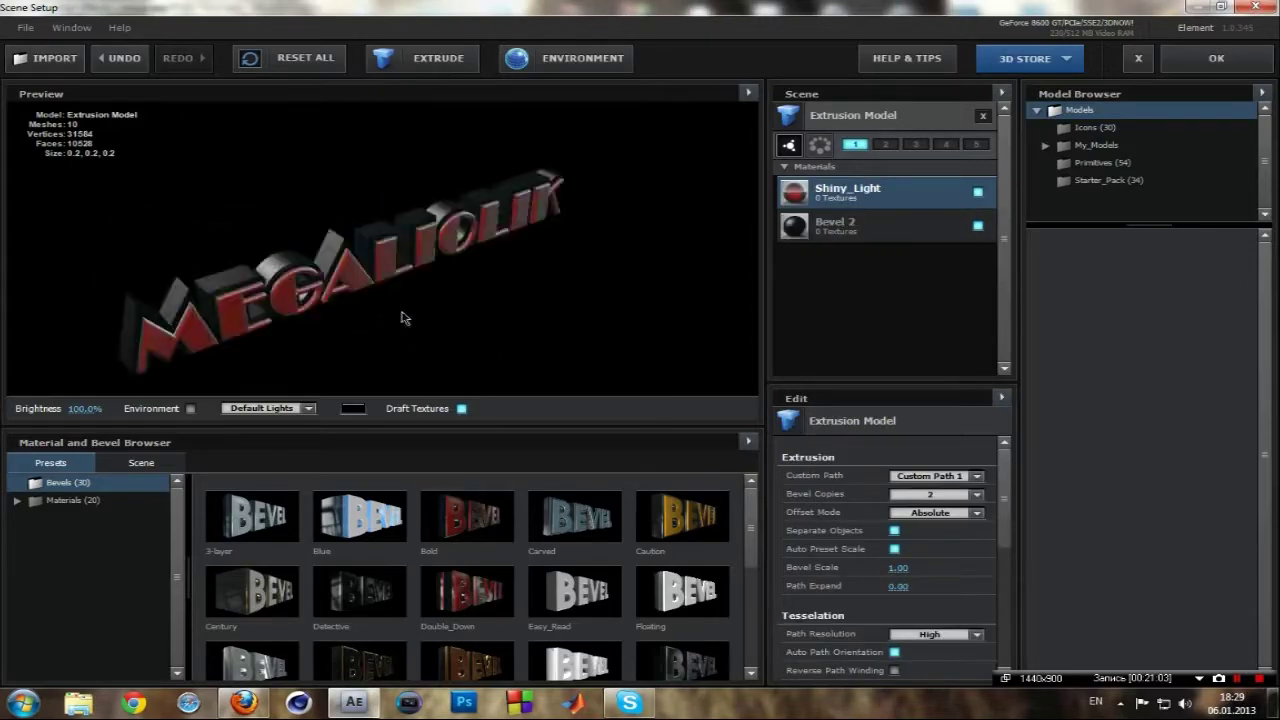
{"action": "key", "text": "ctrl+z"}
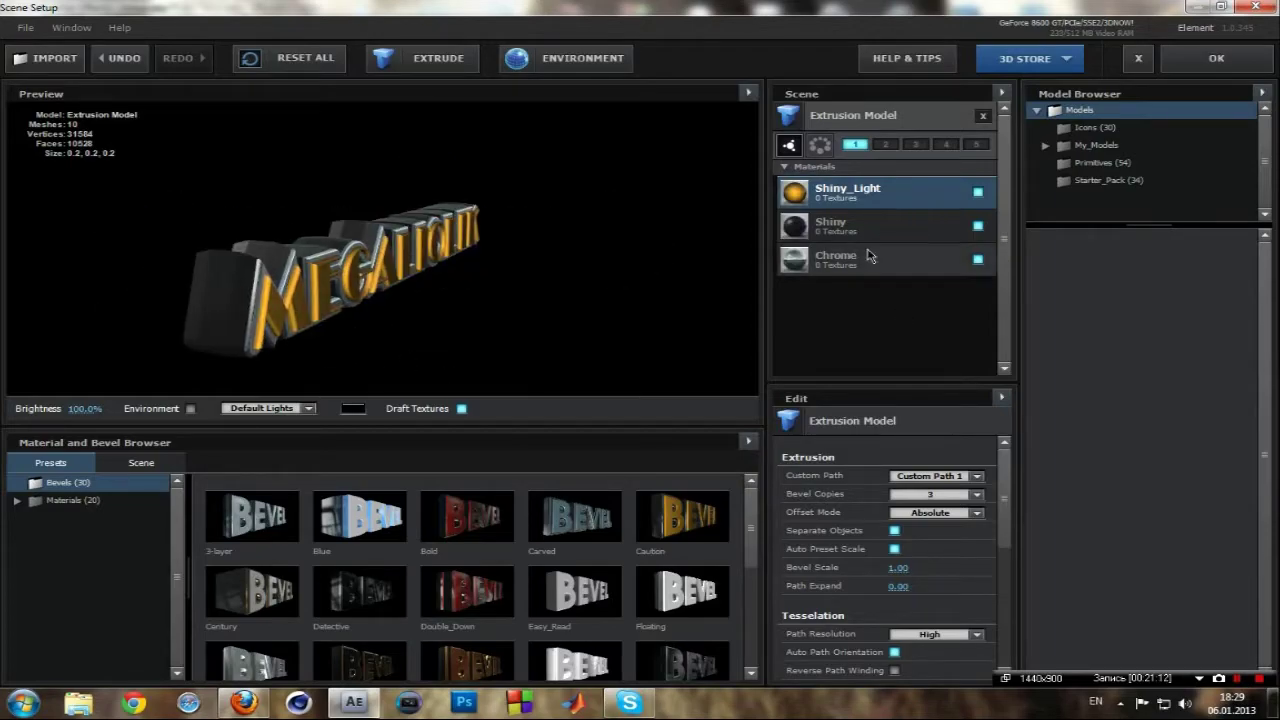
{"action": "left_click", "coordinate": [830, 222]}
{"action": "left_click", "coordinate": [903, 578]}
{"action": "left_click", "coordinate": [965, 423]}
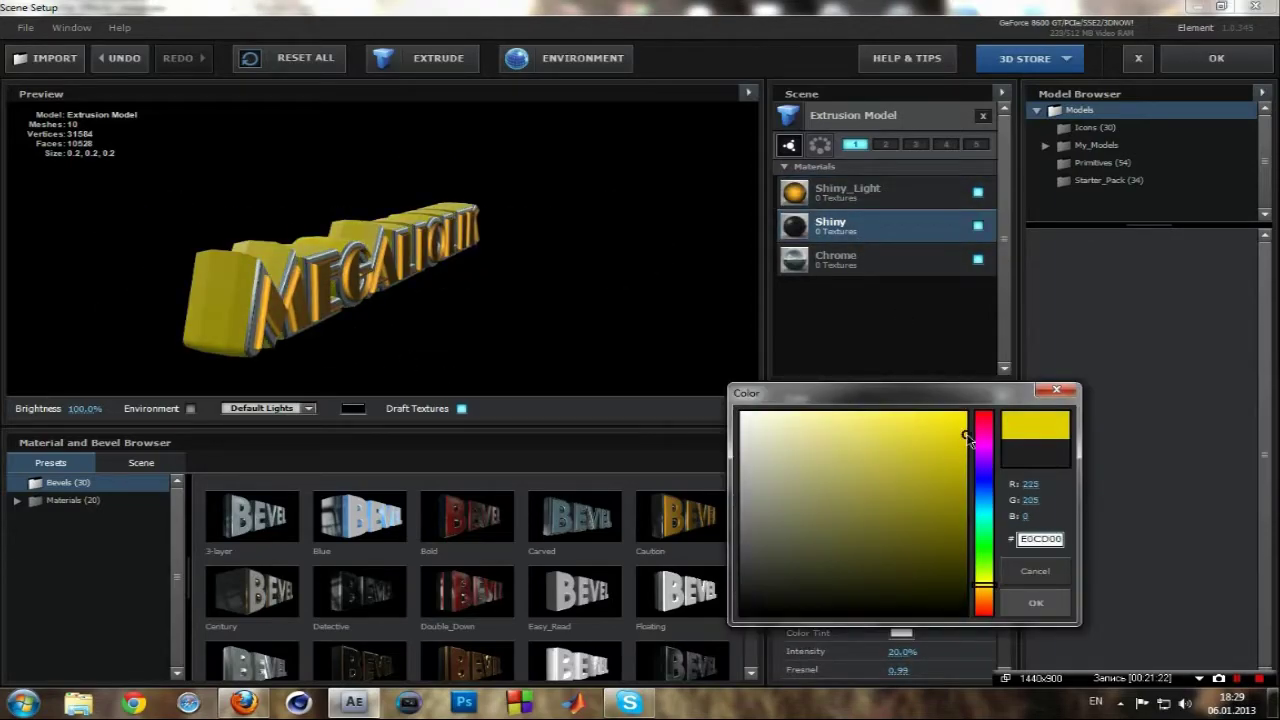
{"action": "left_click", "coordinate": [1035, 603]}
Step: Review the Chrome, Shiny_Light and Shiny bevel layer settings
{"action": "scroll", "coordinate": [950, 530], "scroll_direction": "up", "scroll_amount": 5}
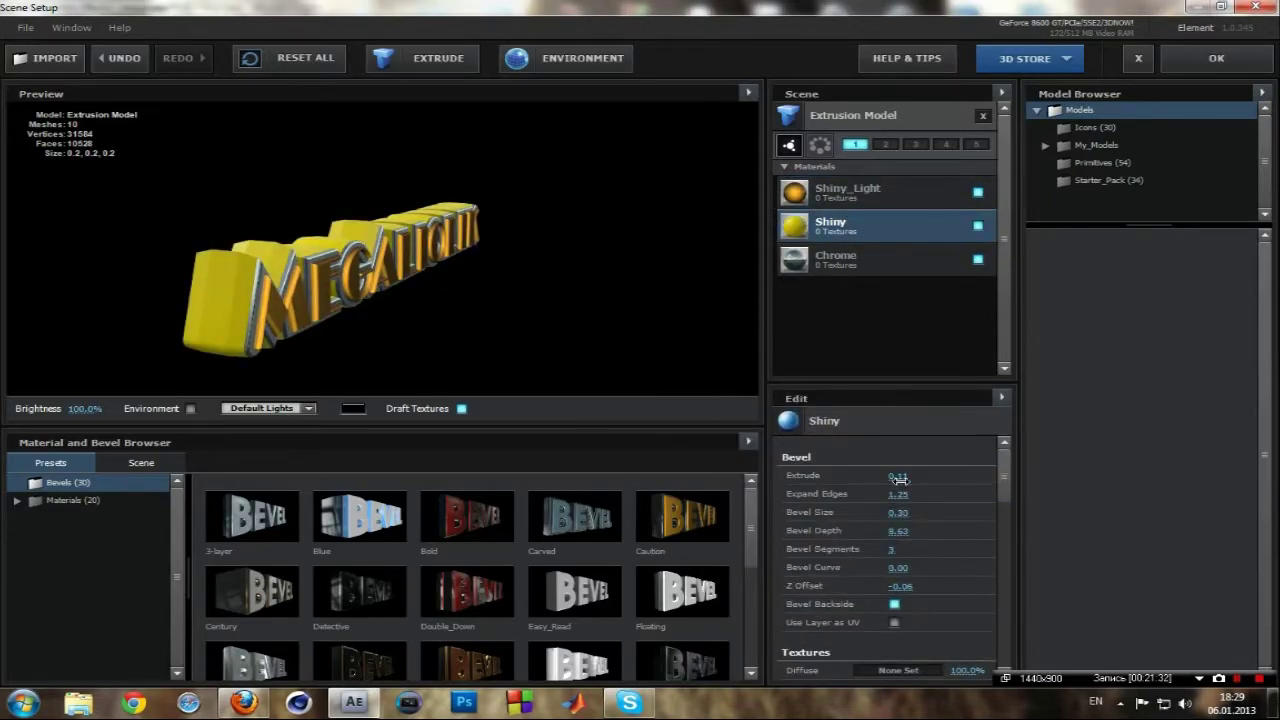
{"action": "left_click", "coordinate": [838, 258]}
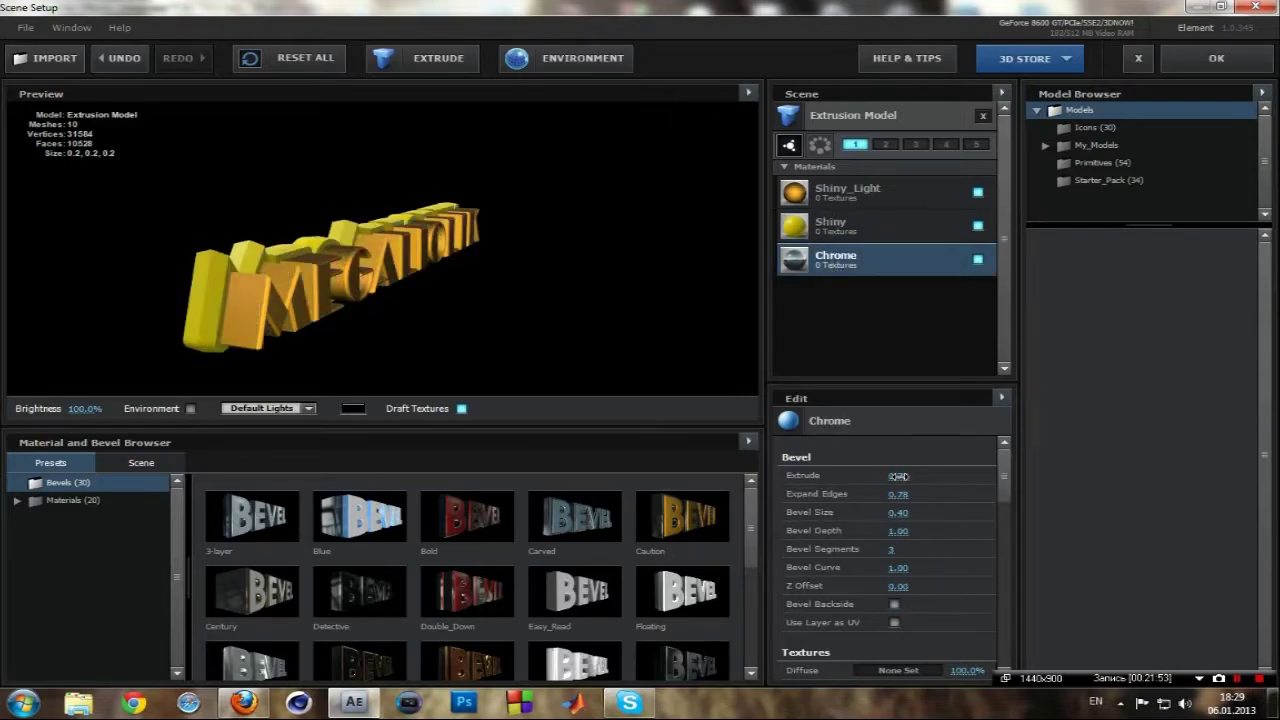
{"action": "key", "text": "Up"}
{"action": "key", "text": "Up"}
{"action": "key", "text": "Down"}
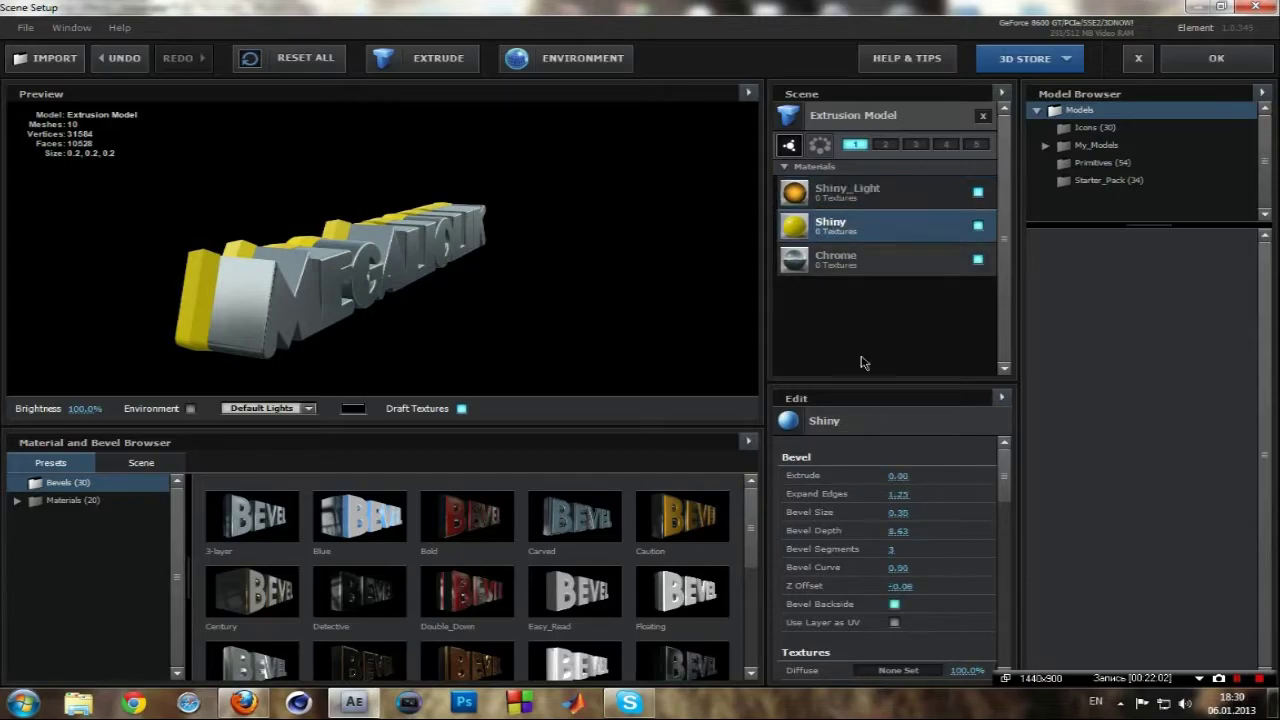
{"action": "left_click", "coordinate": [840, 258]}
Step: Try a four-layer bevel, then apply the gold-edged three-layer bevel preset and inspect Bevels 1–3
{"action": "left_click", "coordinate": [560, 520]}
{"action": "scroll", "coordinate": [560, 540], "scroll_direction": "down", "scroll_amount": 2}
{"action": "left_click_drag", "start_coordinate": [320, 337], "coordinate": [388, 366]}
{"action": "scroll", "coordinate": [600, 600], "scroll_direction": "down", "scroll_amount": 1}
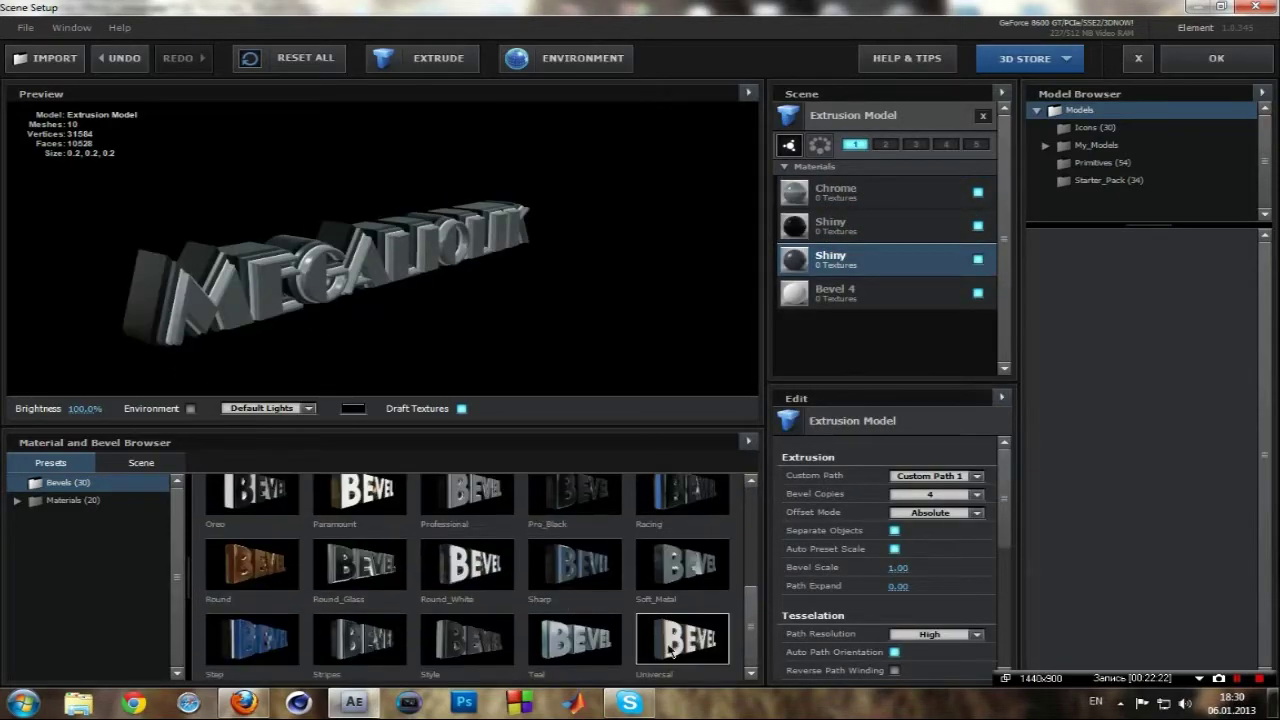
{"action": "left_click", "coordinate": [682, 640]}
{"action": "mouse_move", "coordinate": [437, 294]}
{"action": "left_mouse_down"}
{"action": "mouse_move", "coordinate": [440, 311]}
{"action": "mouse_move", "coordinate": [462, 316]}
{"action": "left_mouse_up"}
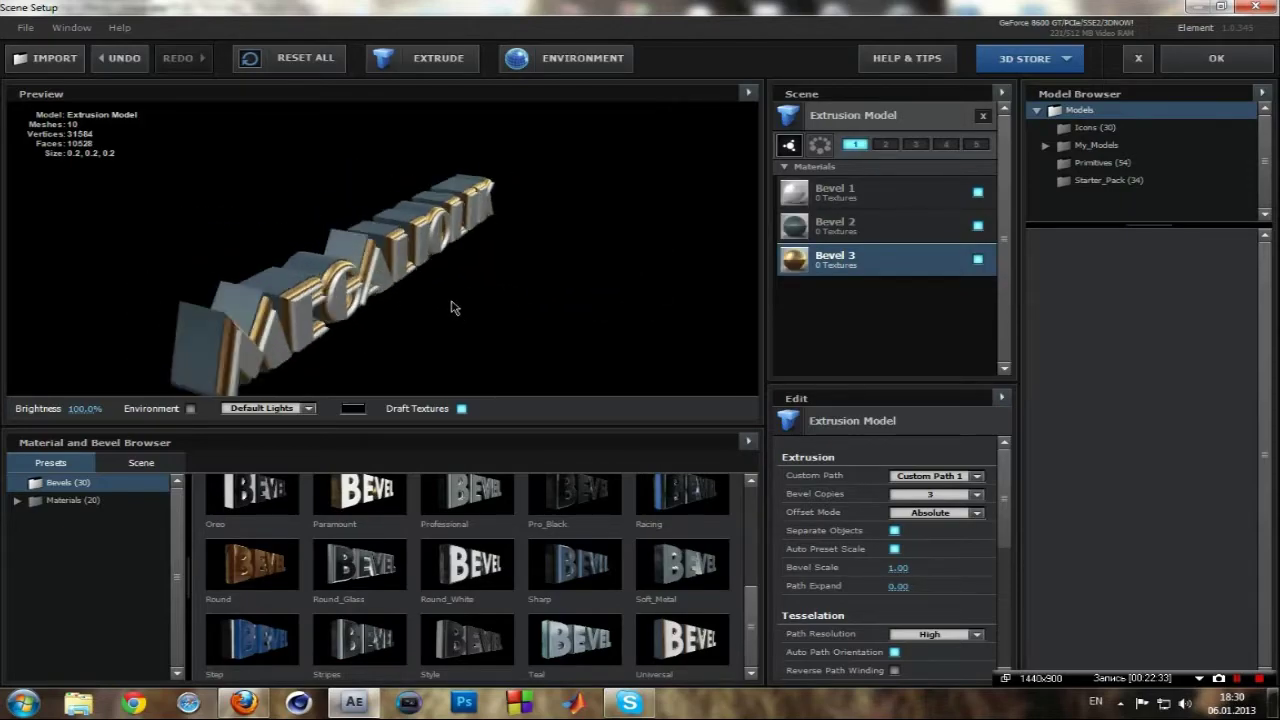
{"action": "left_click", "coordinate": [885, 193]}
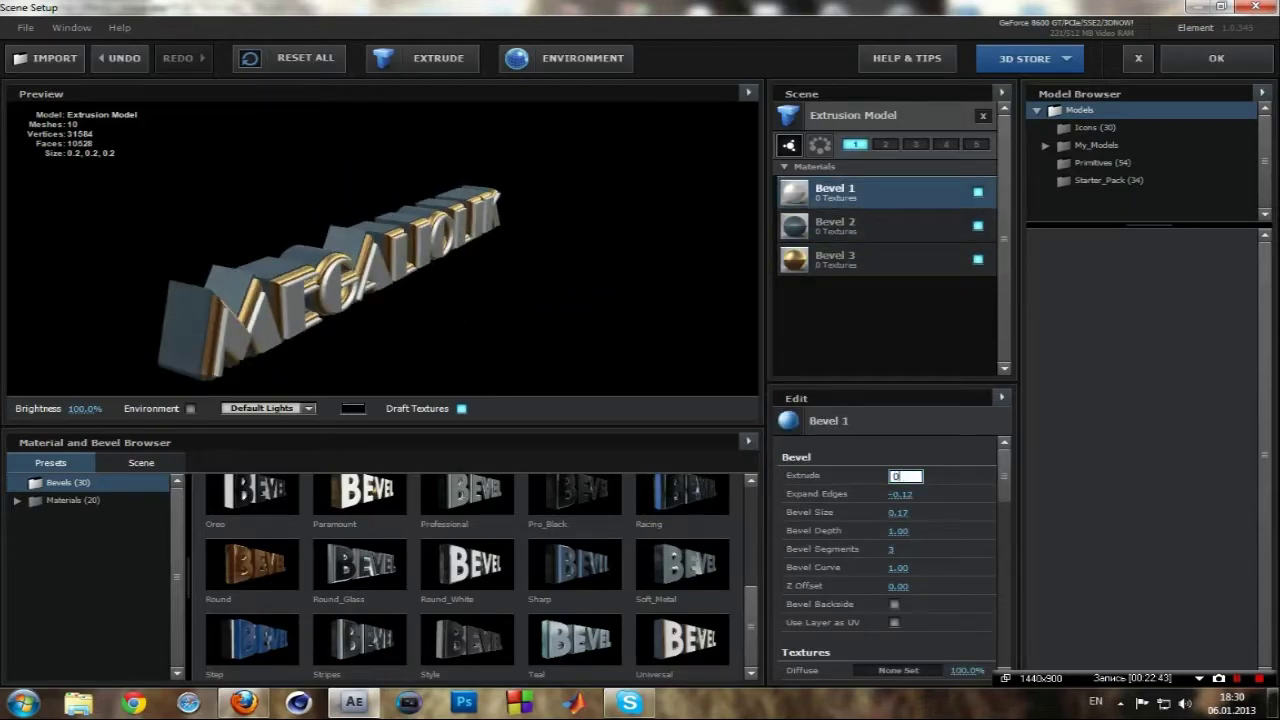
{"action": "left_click", "coordinate": [835, 225]}
{"action": "left_click", "coordinate": [835, 258]}
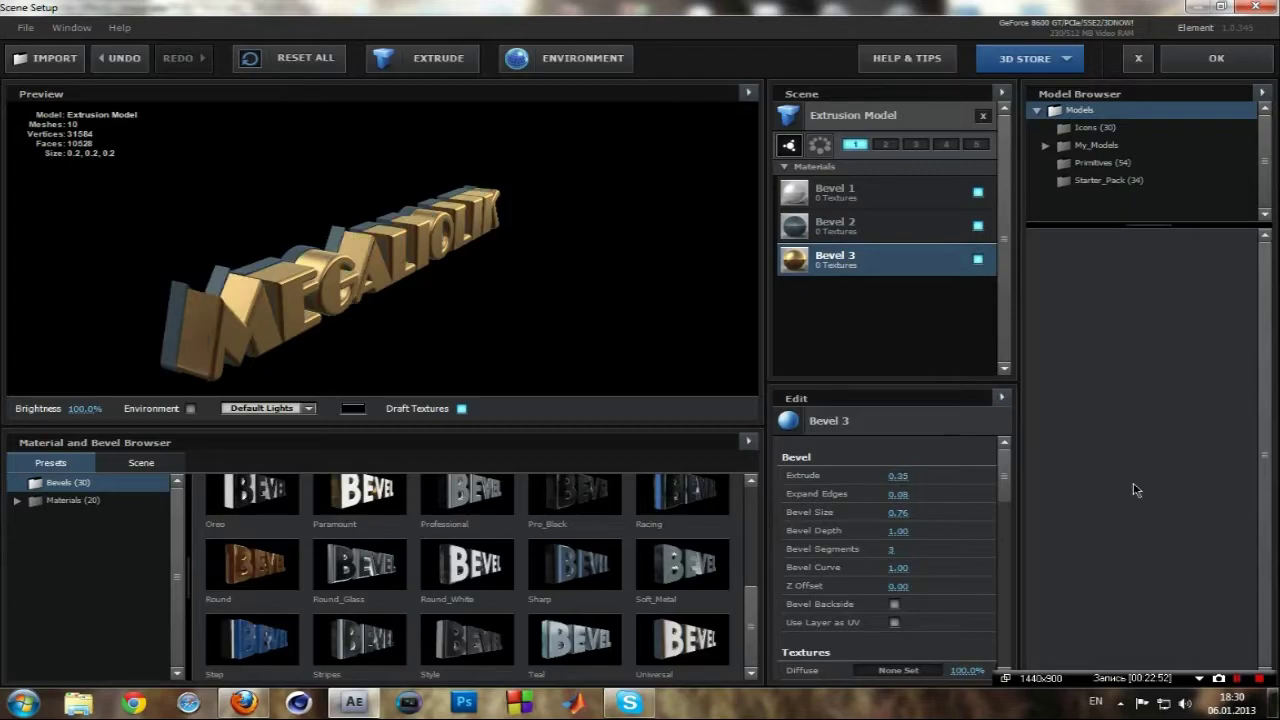
{"action": "left_click_drag", "start_coordinate": [372, 308], "coordinate": [217, 303]}
Step: Accept the scene, set the preview resolution to Full and move to a frame showing the text
{"action": "left_click", "coordinate": [1216, 58]}
{"action": "left_click", "coordinate": [600, 407]}
{"action": "left_click", "coordinate": [607, 448]}
{"action": "left_click_drag", "start_coordinate": [695, 457], "coordinate": [741, 459]}
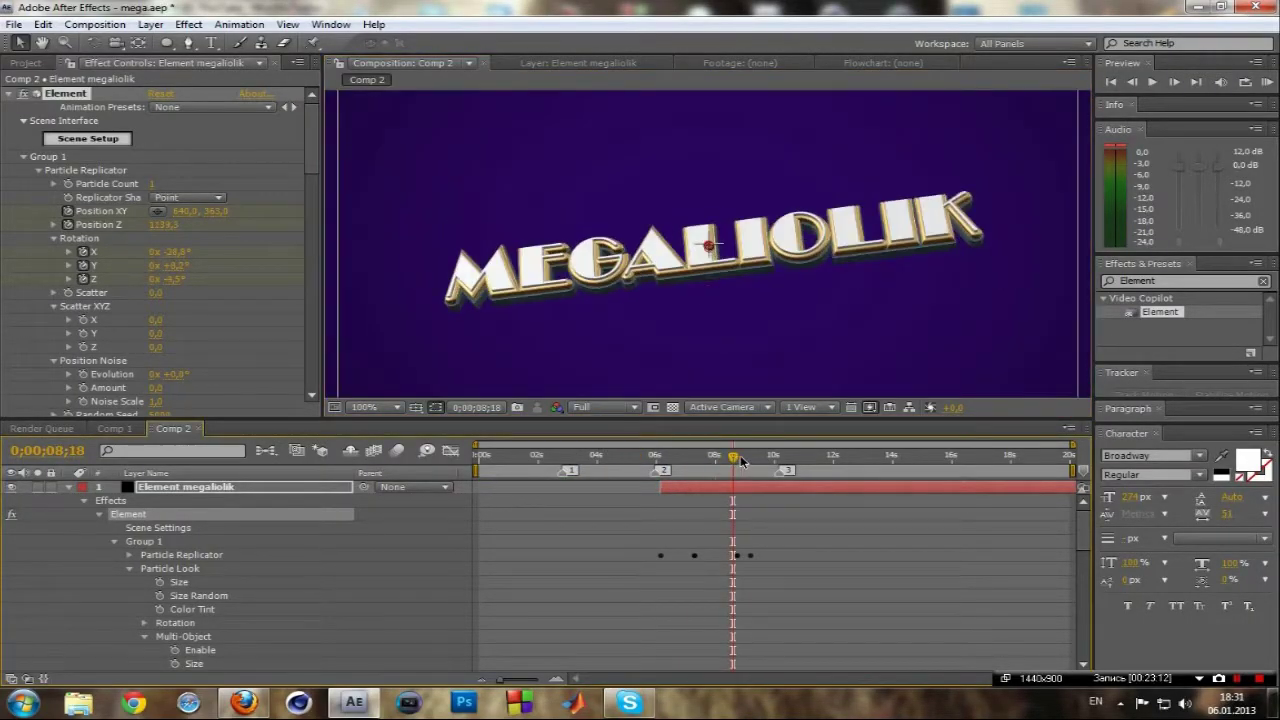
{"action": "left_click", "coordinate": [88, 138]}
Step: Apply the painted metal grunge material, then cardboard2, from the Pro_Shaders_maps folders
{"action": "left_click", "coordinate": [93, 517]}
{"action": "left_click", "coordinate": [100, 536]}
{"action": "left_click", "coordinate": [90, 588]}
{"action": "left_click_drag", "start_coordinate": [570, 563], "coordinate": [435, 226]}
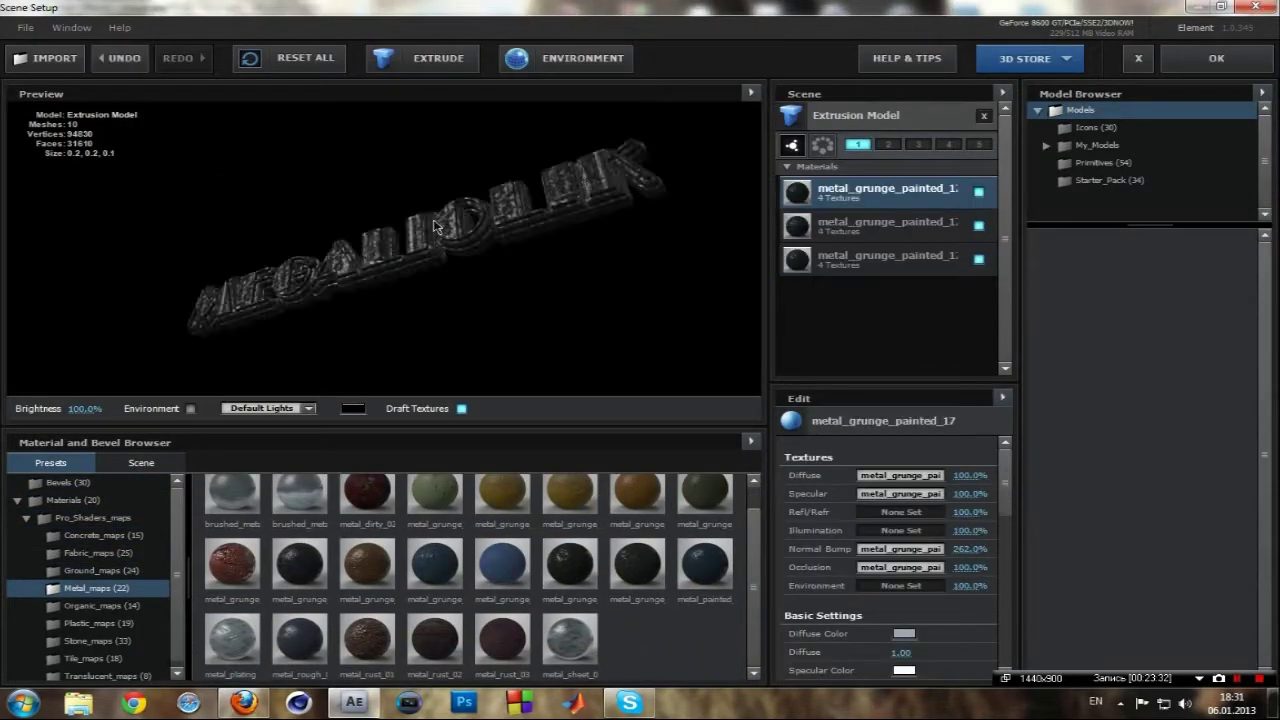
{"action": "left_click", "coordinate": [122, 622]}
{"action": "left_click", "coordinate": [140, 638]}
{"action": "mouse_move", "coordinate": [300, 590]}
{"action": "left_mouse_down"}
{"action": "mouse_move", "coordinate": [337, 257]}
{"action": "mouse_move", "coordinate": [491, 366]}
{"action": "left_mouse_up"}
Step: Try pink bathroom tiles, then white tiger, giraffe and tiger fur materials, and browse Concrete_maps
{"action": "left_click", "coordinate": [144, 657]}
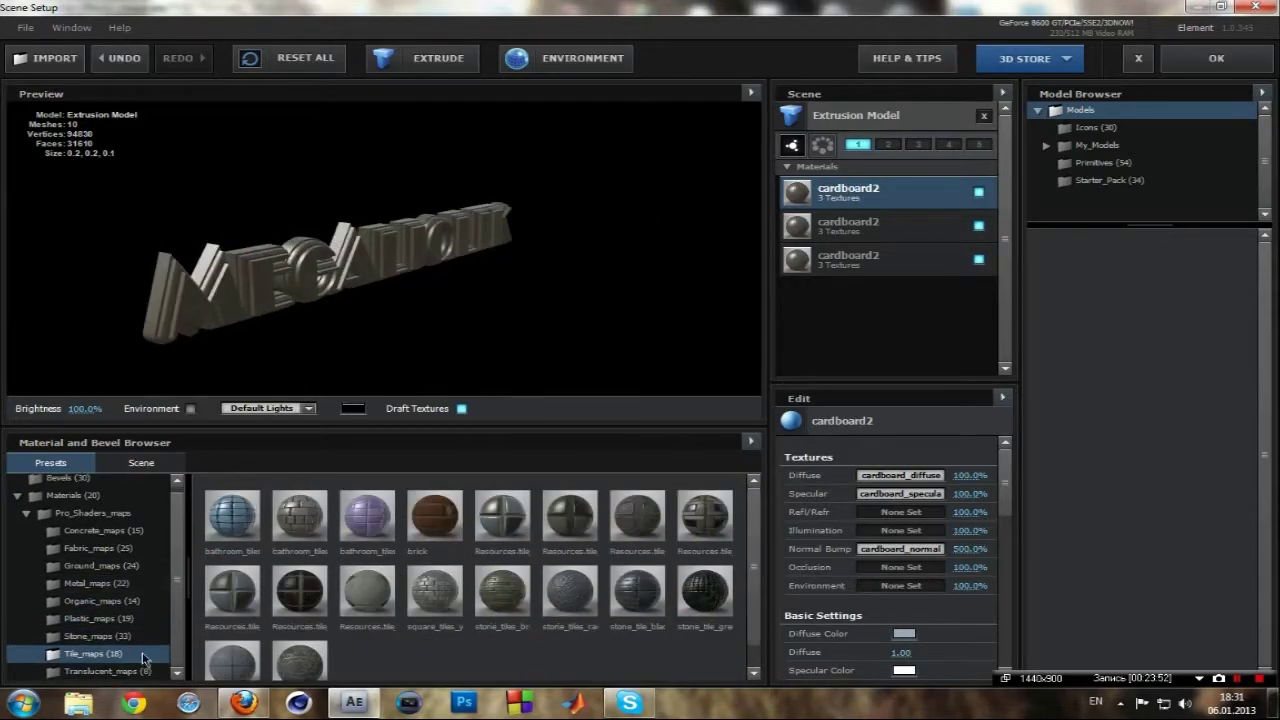
{"action": "left_click_drag", "start_coordinate": [367, 515], "coordinate": [314, 323]}
{"action": "left_click", "coordinate": [110, 619]}
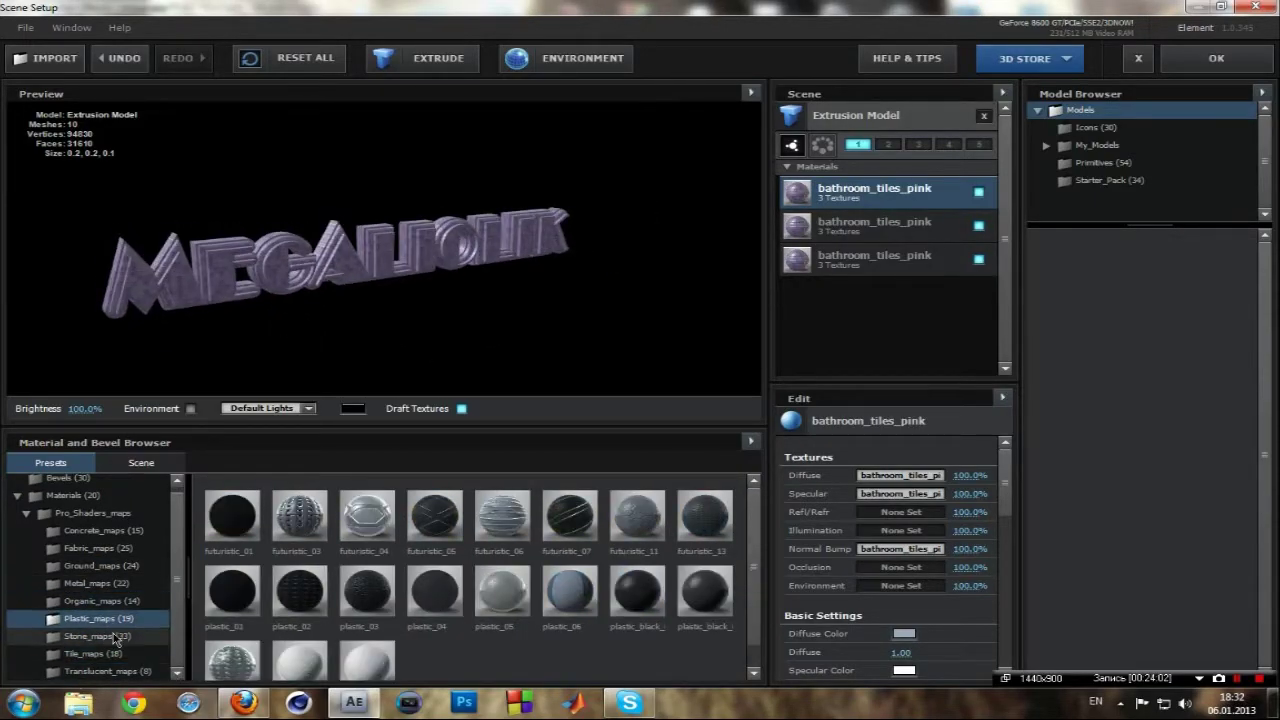
{"action": "left_click", "coordinate": [100, 548]}
{"action": "mouse_move", "coordinate": [232, 640]}
{"action": "left_mouse_down"}
{"action": "mouse_move", "coordinate": [300, 355]}
{"action": "mouse_move", "coordinate": [410, 344]}
{"action": "left_mouse_up"}
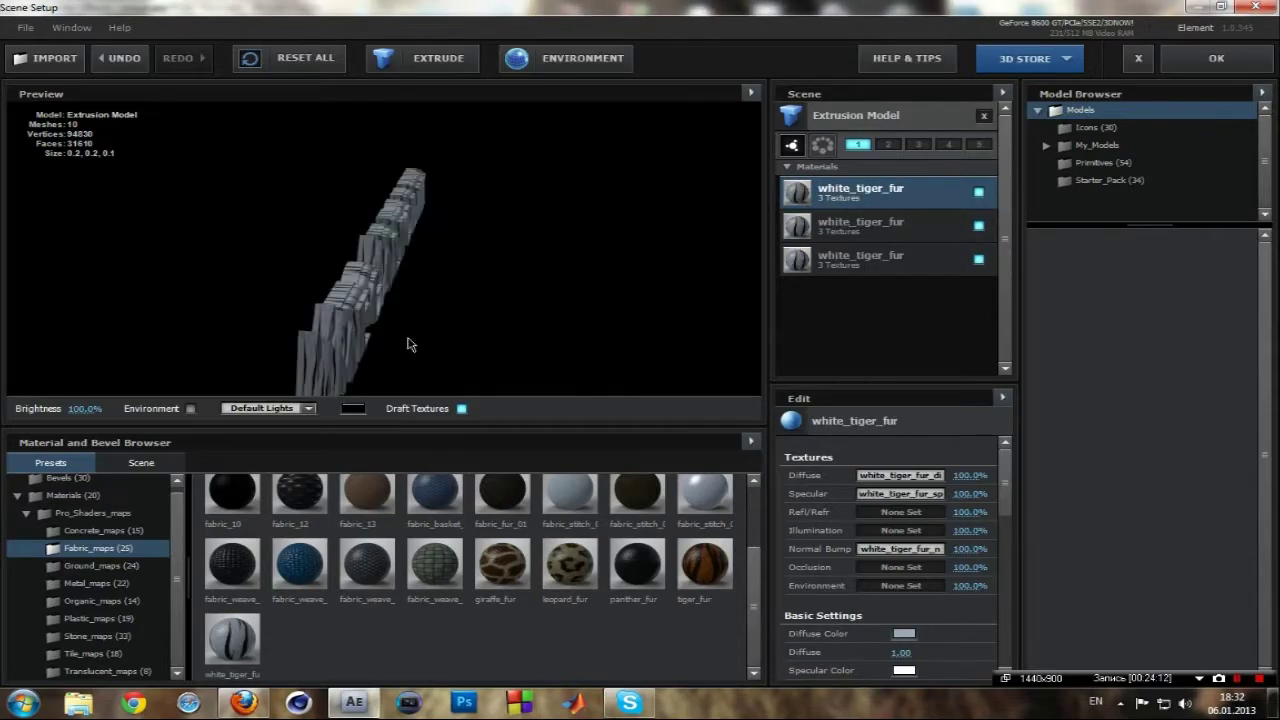
{"action": "left_click_drag", "start_coordinate": [502, 565], "coordinate": [380, 343]}
{"action": "left_click_drag", "start_coordinate": [705, 565], "coordinate": [417, 309]}
{"action": "left_click", "coordinate": [100, 530]}
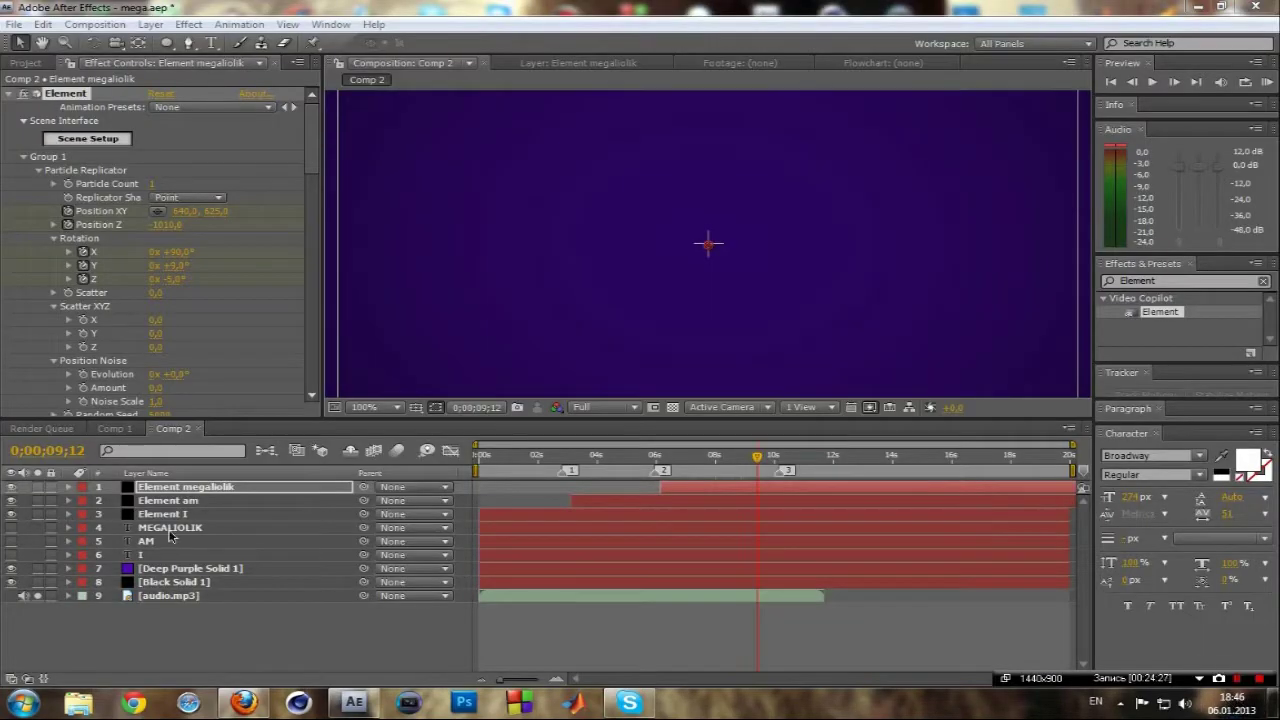
{"action": "double_click", "coordinate": [165, 554]}
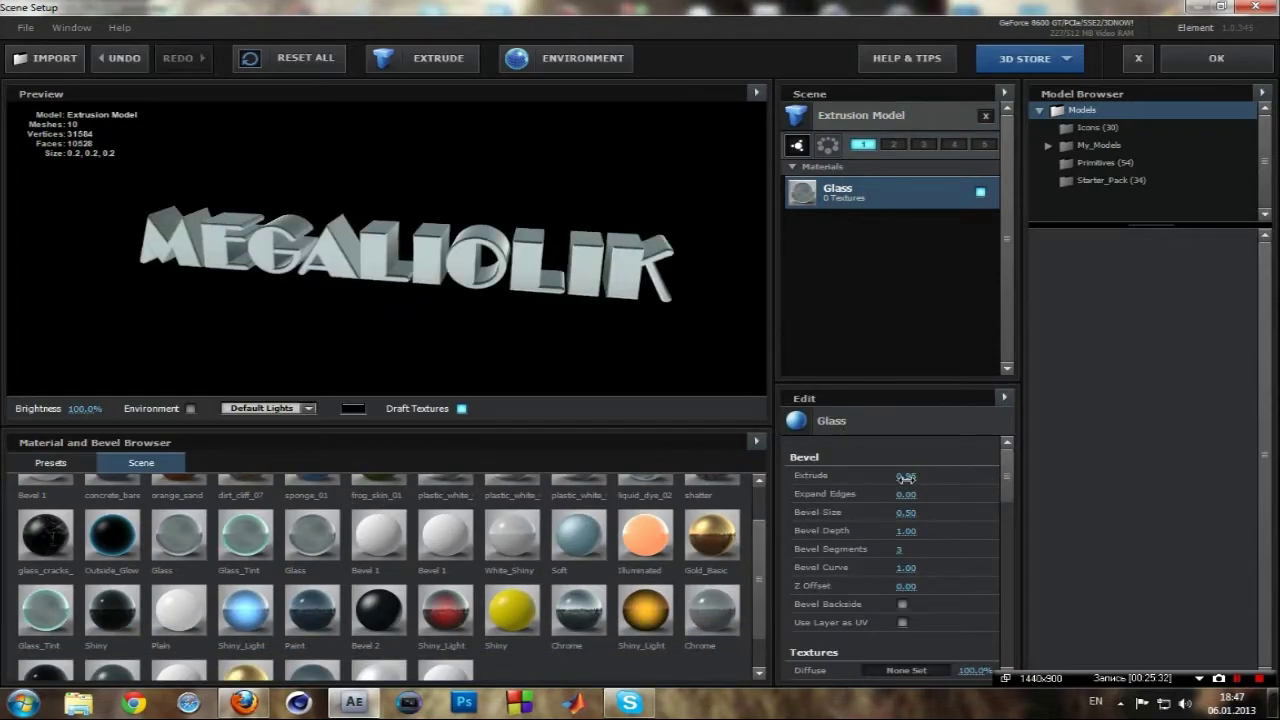
Step: Orbit the text diagonally, scrub the timeline around eight seconds and select the text layers
{"action": "left_click_drag", "start_coordinate": [434, 306], "coordinate": [592, 328]}
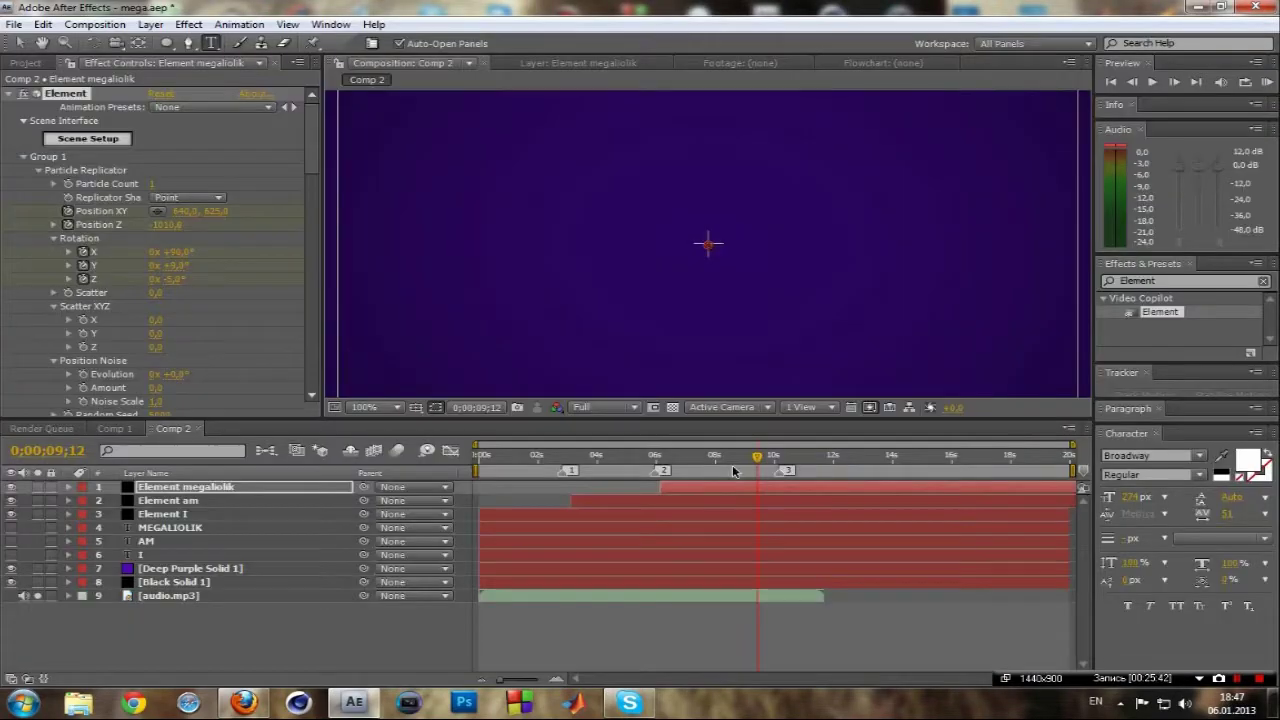
{"action": "left_click", "coordinate": [718, 461]}
{"action": "left_click_drag", "start_coordinate": [602, 462], "coordinate": [598, 462]}
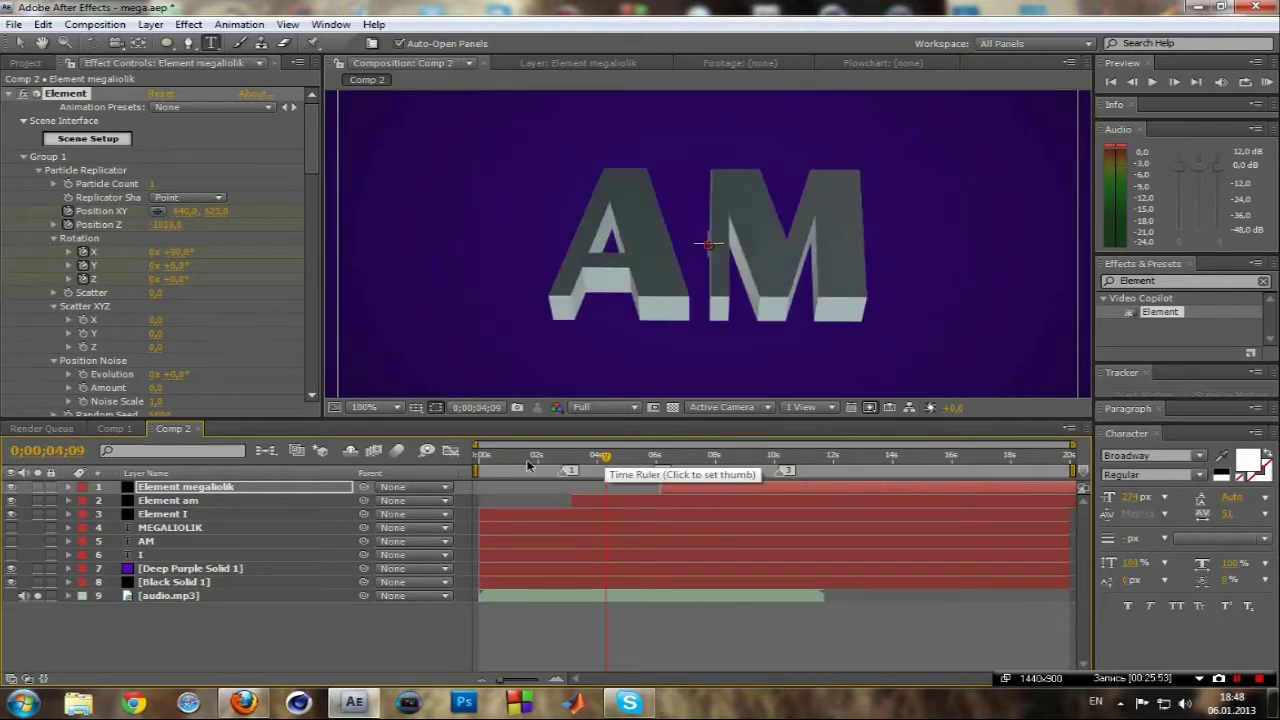
{"action": "left_click", "coordinate": [598, 521]}
{"action": "left_click", "coordinate": [598, 555]}
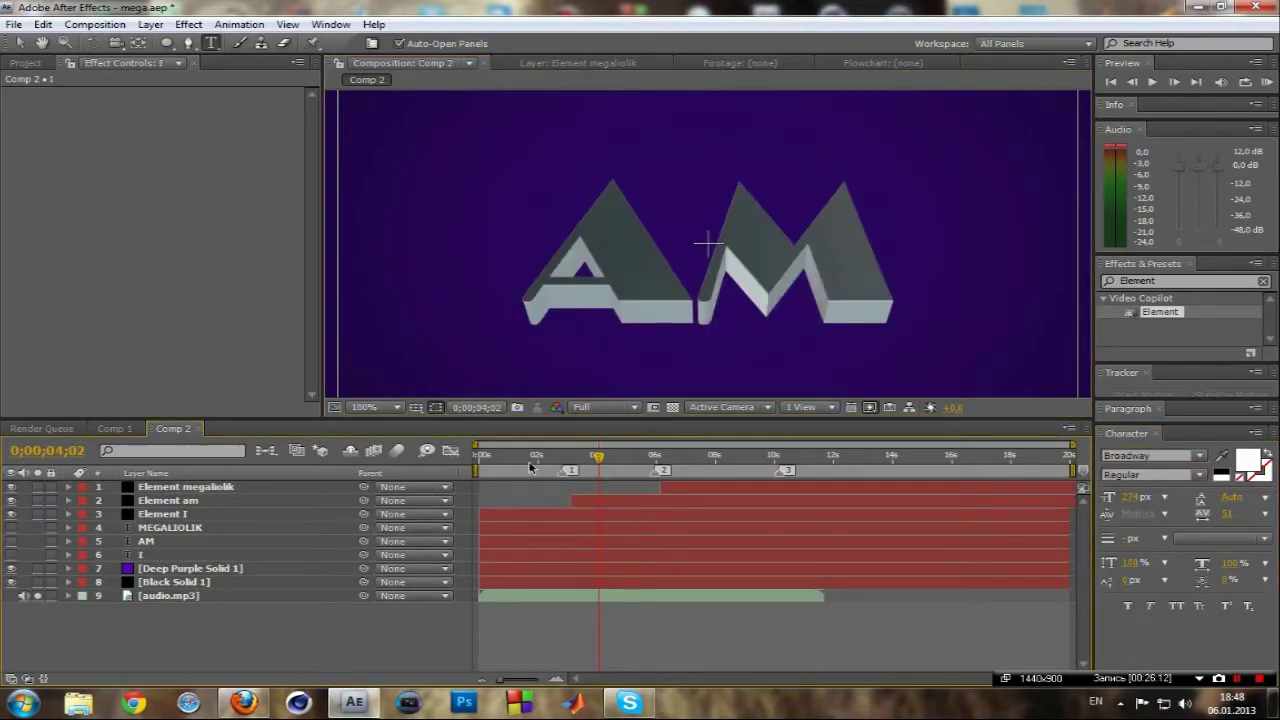
Step: Save the project as mega.aep, replacing the existing file
{"action": "key", "text": "ctrl+shift+s"}
{"action": "key", "text": "Return"}
{"action": "left_click", "coordinate": [690, 355]}
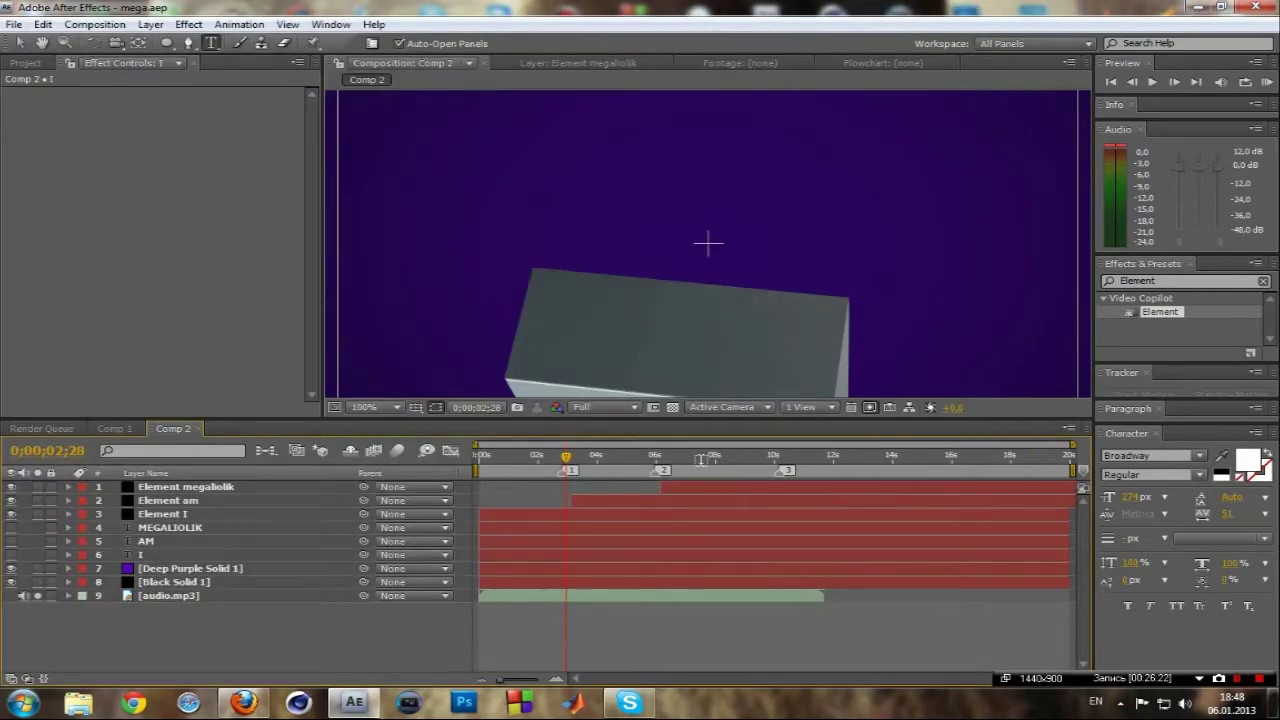
Step: Shift the Position XY and Z keyframes later in time and check the result
{"action": "left_click", "coordinate": [129, 555]}
{"action": "mouse_move", "coordinate": [722, 576]}
{"action": "left_mouse_down"}
{"action": "mouse_move", "coordinate": [758, 603]}
{"action": "mouse_move", "coordinate": [773, 597]}
{"action": "left_mouse_up"}
{"action": "left_click_drag", "start_coordinate": [716, 467], "coordinate": [697, 469]}
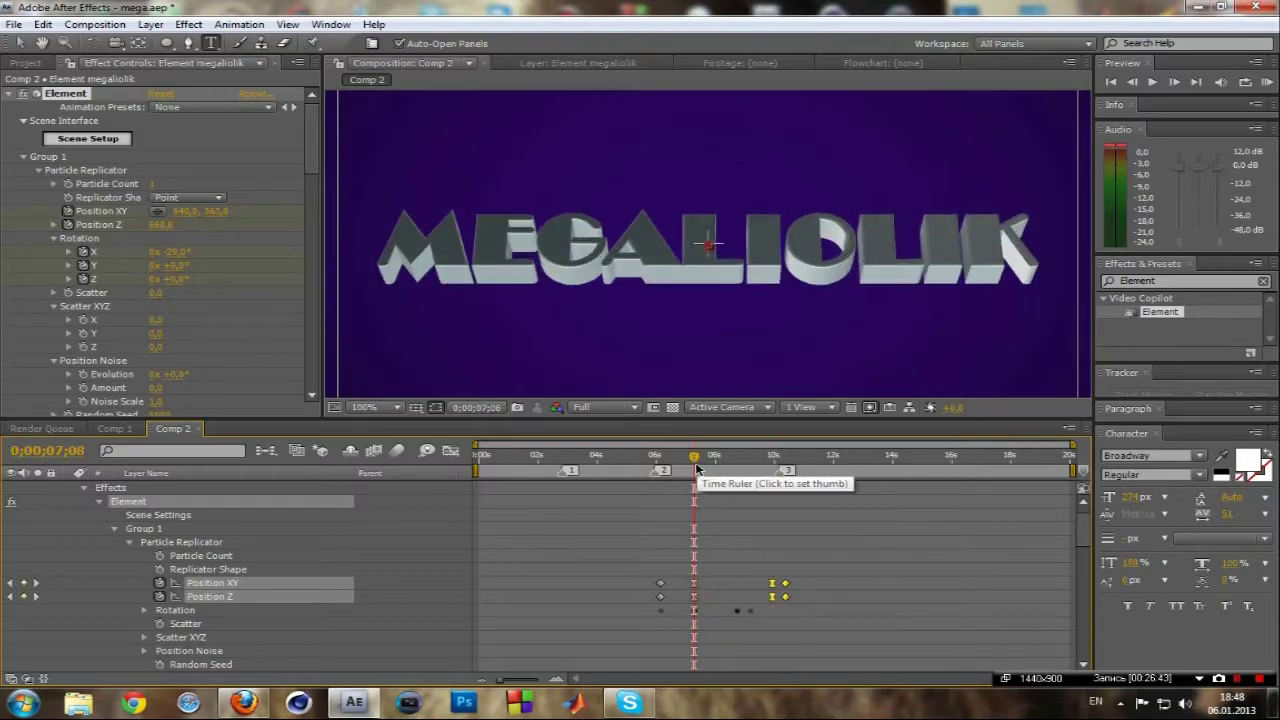
Step: Shift the MEGALIOLIK layer's Rotation X, Y and Z keyframes slightly later and check the result
{"action": "left_click", "coordinate": [144, 610]}
{"action": "left_click_drag", "start_coordinate": [673, 460], "coordinate": [727, 481]}
{"action": "left_click", "coordinate": [166, 229]}
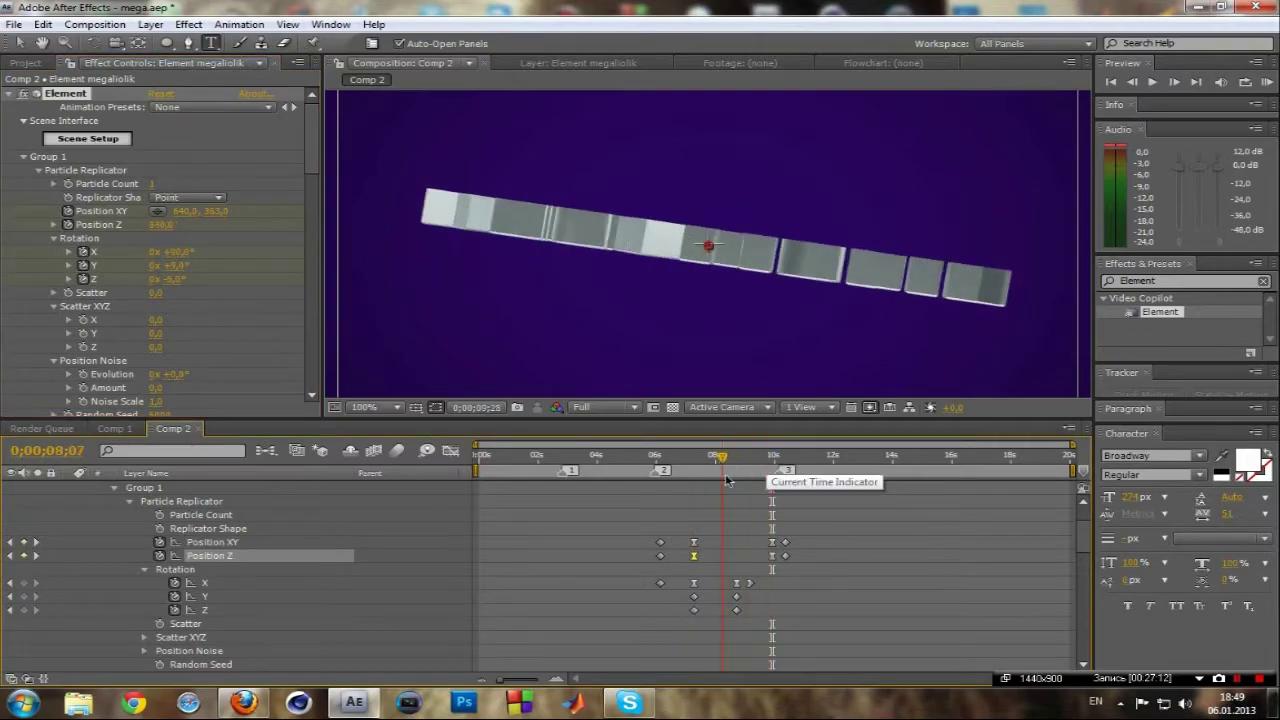
{"action": "left_click_drag", "start_coordinate": [727, 575], "coordinate": [745, 616]}
{"action": "left_click_drag", "start_coordinate": [736, 610], "coordinate": [750, 610]}
{"action": "left_click_drag", "start_coordinate": [776, 457], "coordinate": [772, 610]}
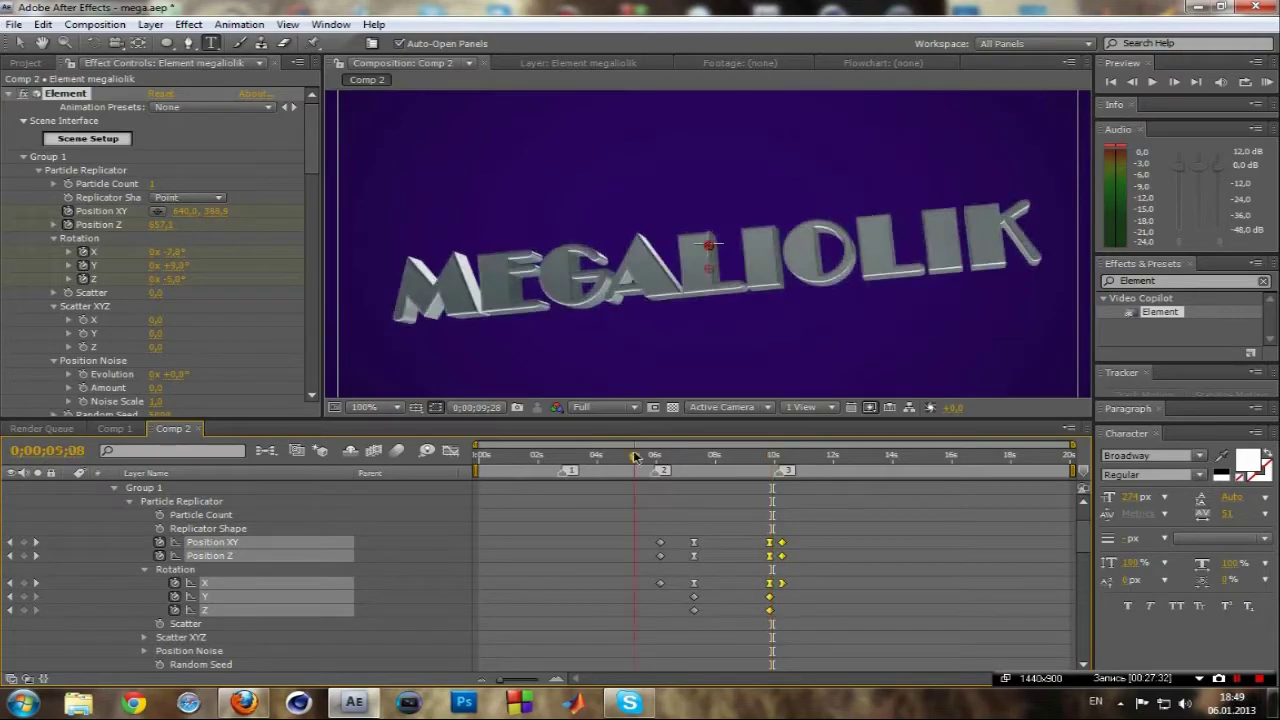
{"action": "left_click_drag", "start_coordinate": [772, 614], "coordinate": [634, 466]}
Step: Set preview resolution to Quarter, start a RAM preview, and switch to Firefox
{"action": "left_click", "coordinate": [1268, 84]}
{"action": "scroll", "coordinate": [762, 293], "scroll_direction": "down", "scroll_amount": 2}
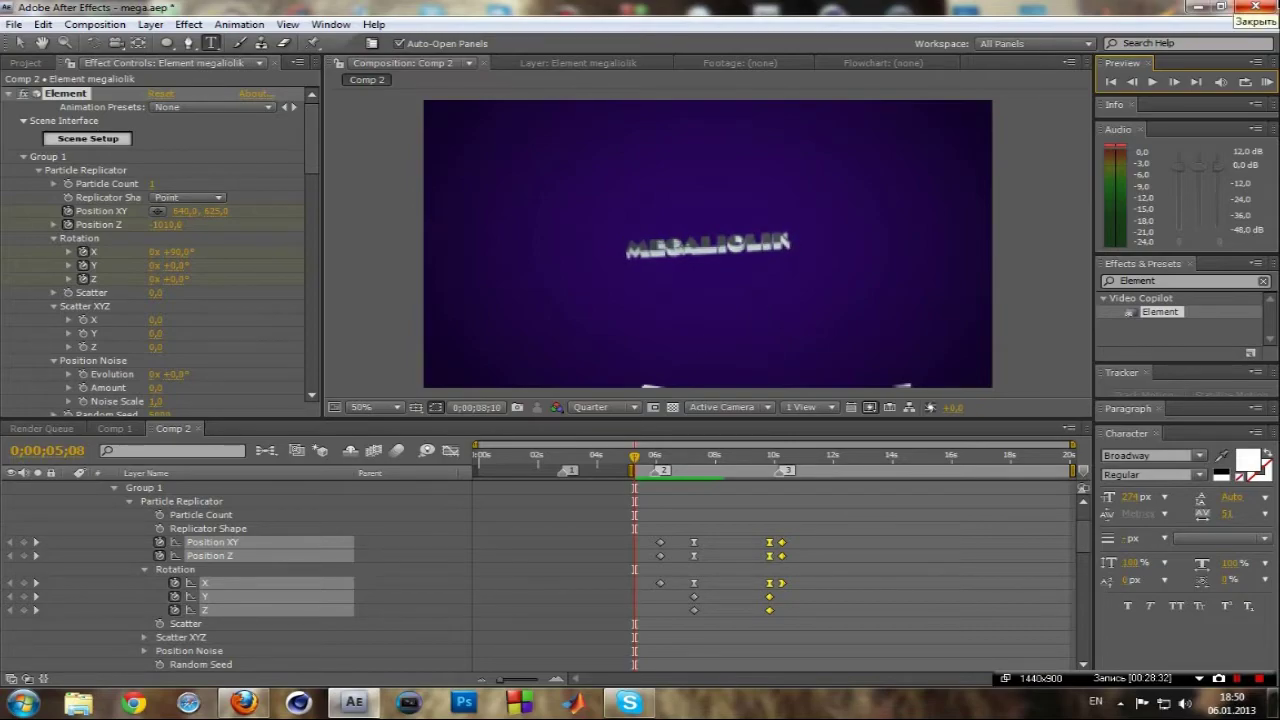
{"action": "left_click", "coordinate": [244, 703]}
{"action": "left_click", "coordinate": [363, 48]}
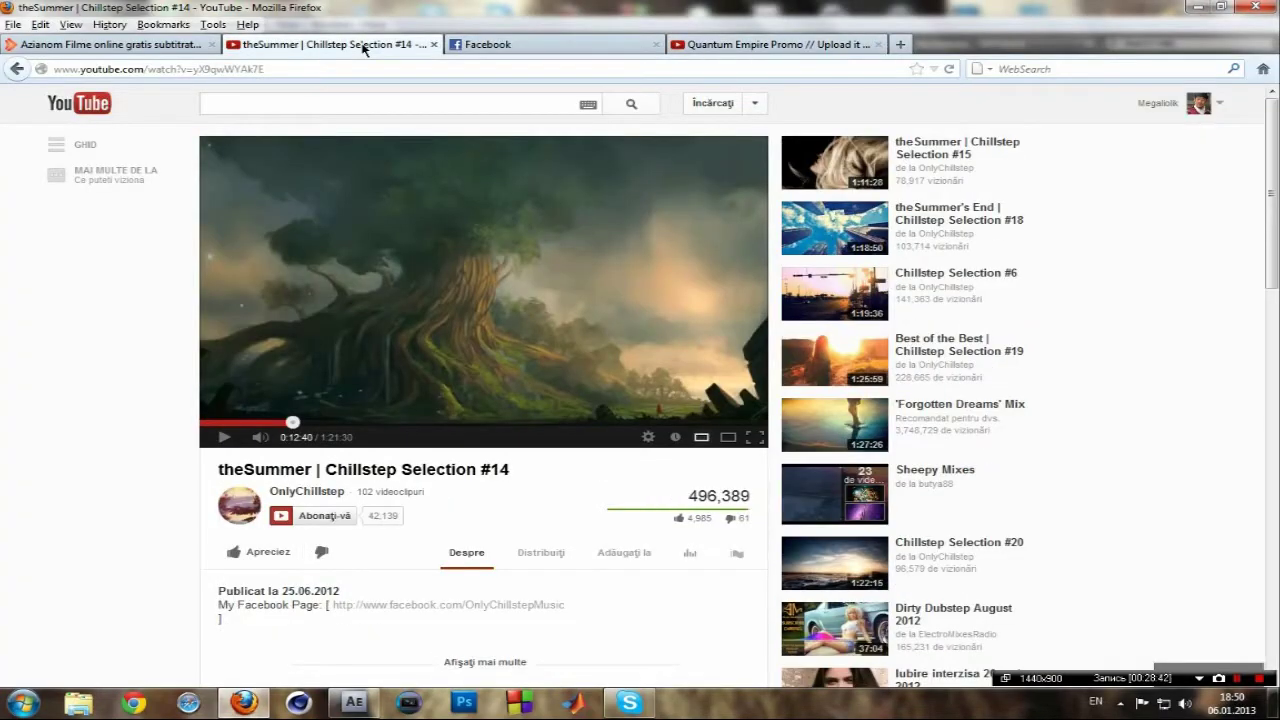
{"action": "left_click", "coordinate": [110, 44]}
{"action": "scroll", "coordinate": [86, 277], "scroll_direction": "up", "scroll_amount": 10}
{"action": "scroll", "coordinate": [109, 183], "scroll_direction": "up", "scroll_amount": 8}
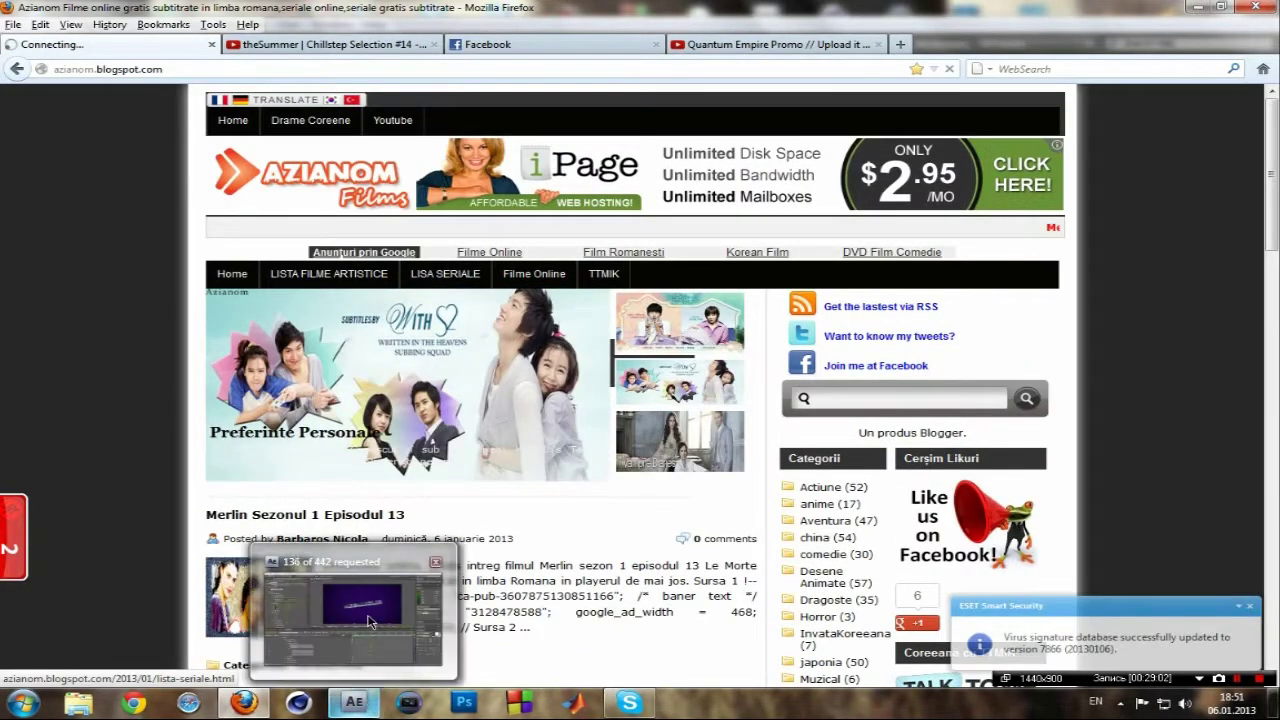
{"action": "key", "text": "alt+Tab"}
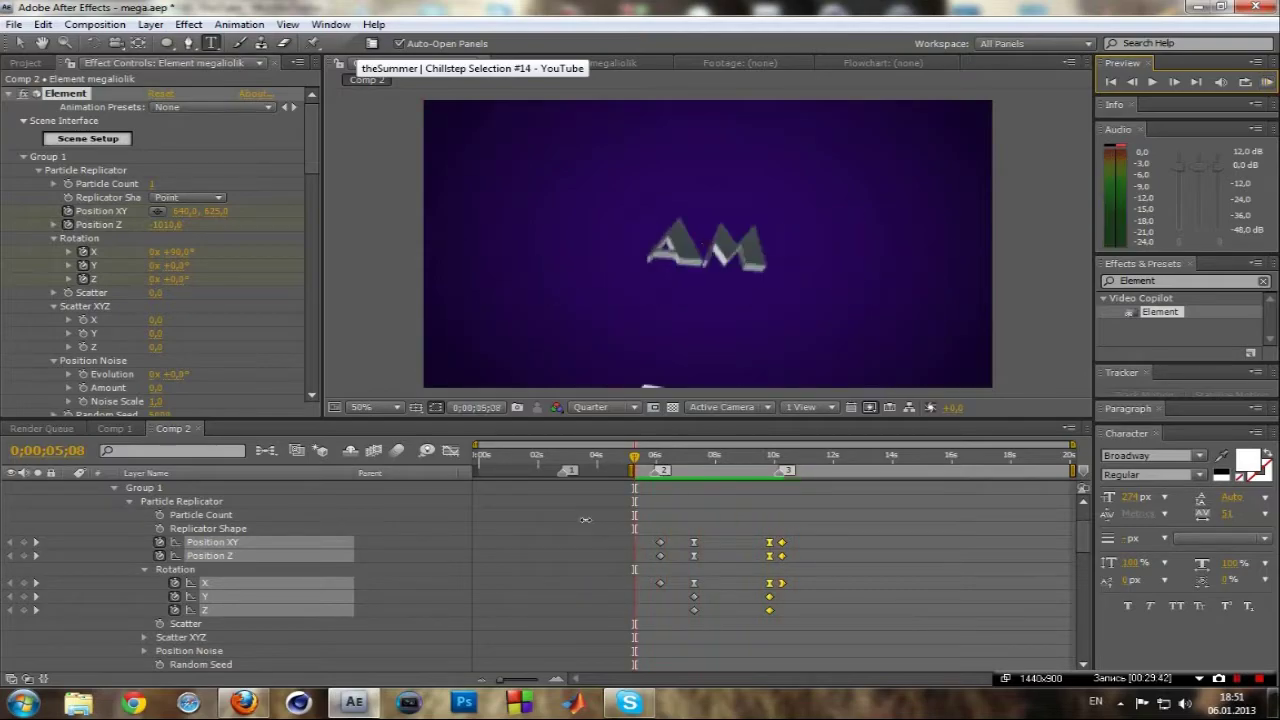
{"action": "key", "text": "u"}
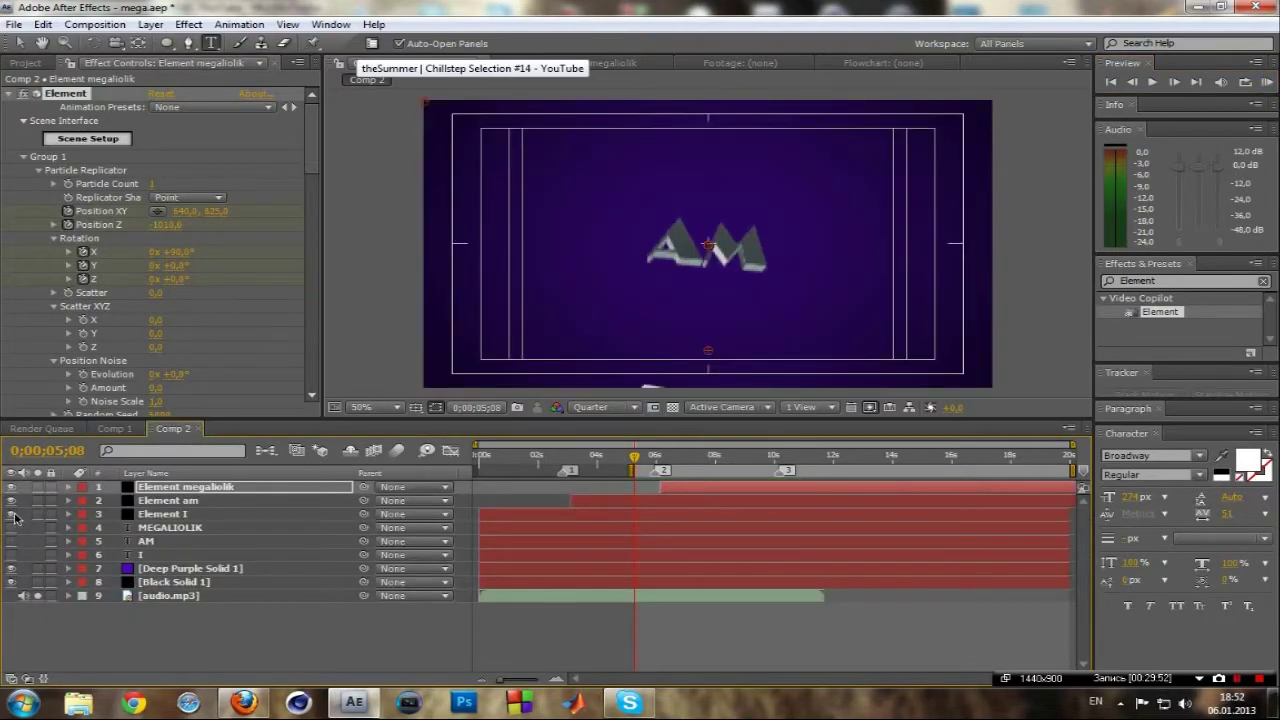
Step: Reveal Element I's keyframes, then drag the Element megaliolik position and rotation keyframes later
{"action": "left_click", "coordinate": [656, 518]}
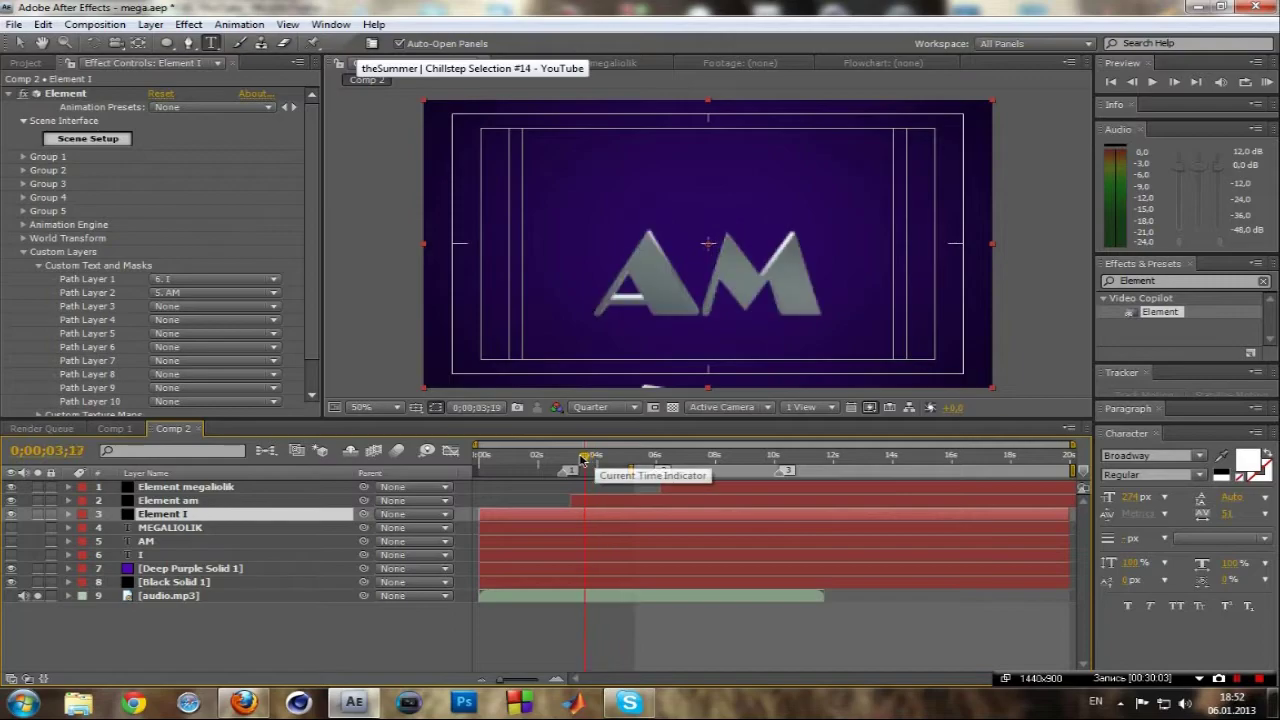
{"action": "left_click_drag", "start_coordinate": [597, 462], "coordinate": [574, 462]}
{"action": "key", "text": "u"}
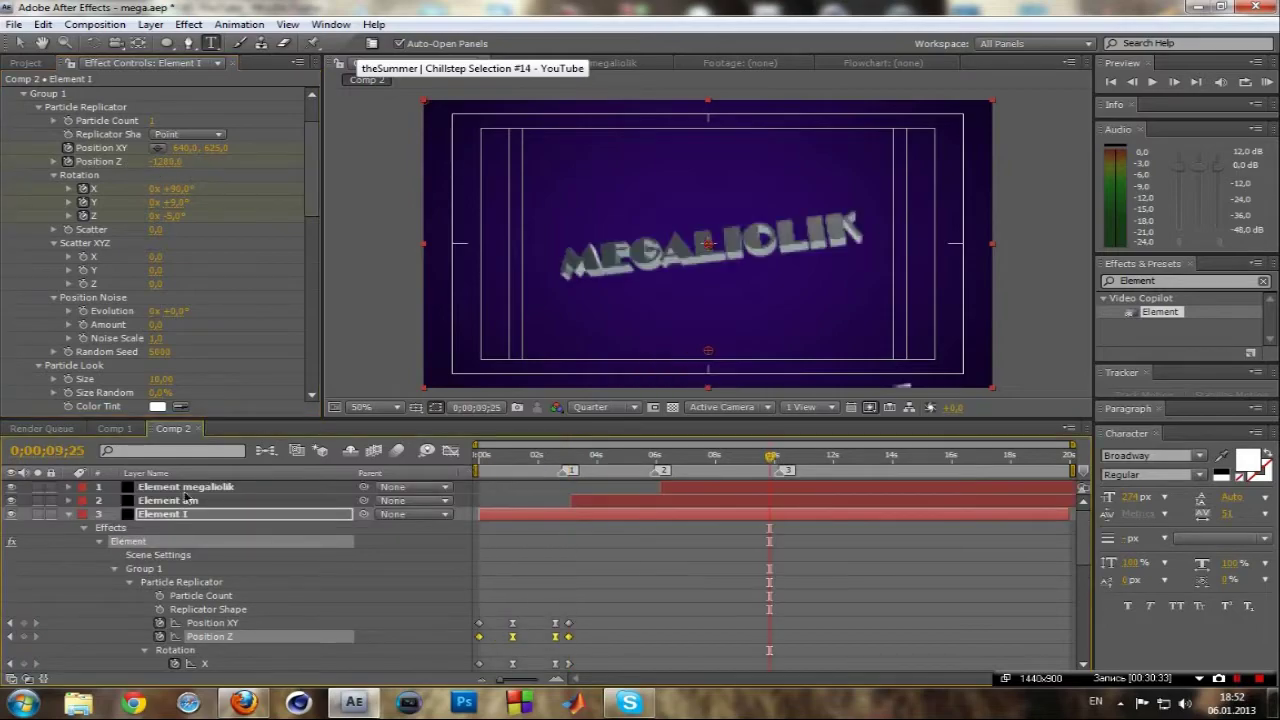
{"action": "left_click", "coordinate": [690, 458]}
{"action": "scroll", "coordinate": [690, 560], "scroll_direction": "down", "scroll_amount": 1}
{"action": "mouse_move", "coordinate": [675, 548]}
{"action": "left_mouse_down"}
{"action": "mouse_move", "coordinate": [705, 630]}
{"action": "mouse_move", "coordinate": [715, 620]}
{"action": "left_mouse_up"}
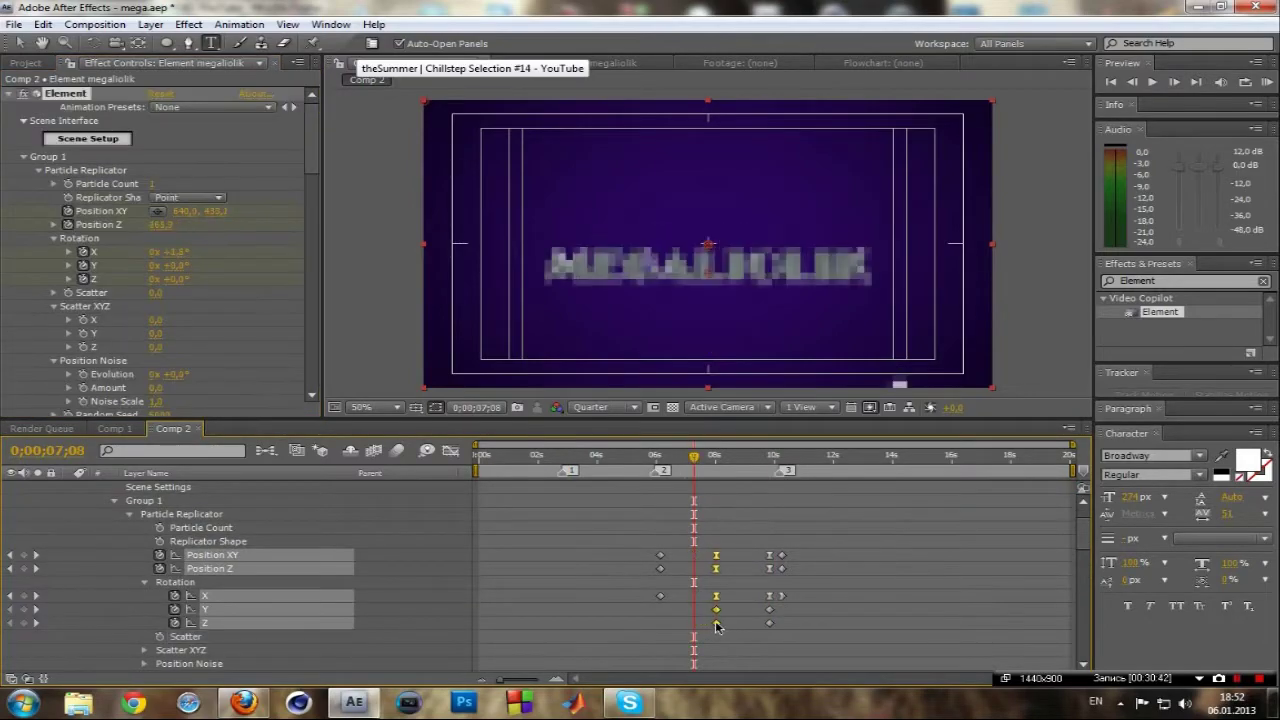
{"action": "left_click_drag", "start_coordinate": [690, 458], "coordinate": [746, 459]}
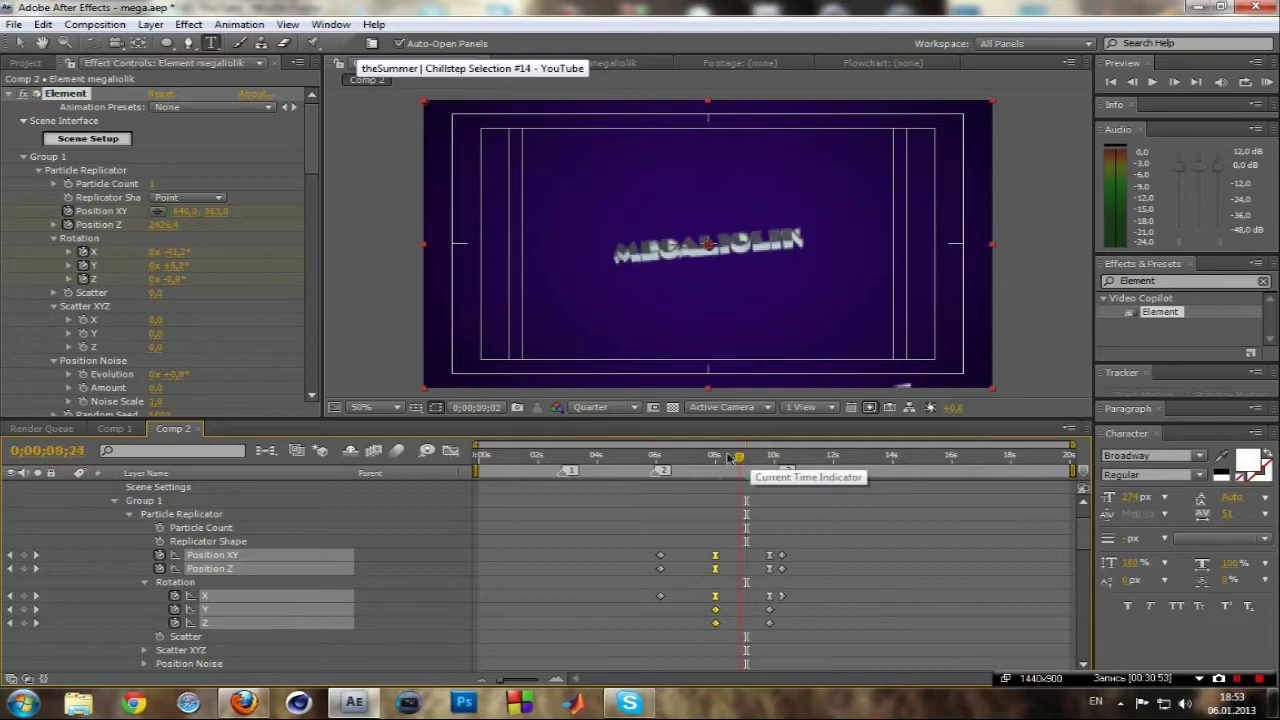
Step: Inspect the keyframe value curves in the Graph Editor, then start a RAM preview of Comp 2
{"action": "key", "text": "shift+F3"}
{"action": "left_click", "coordinate": [806, 540]}
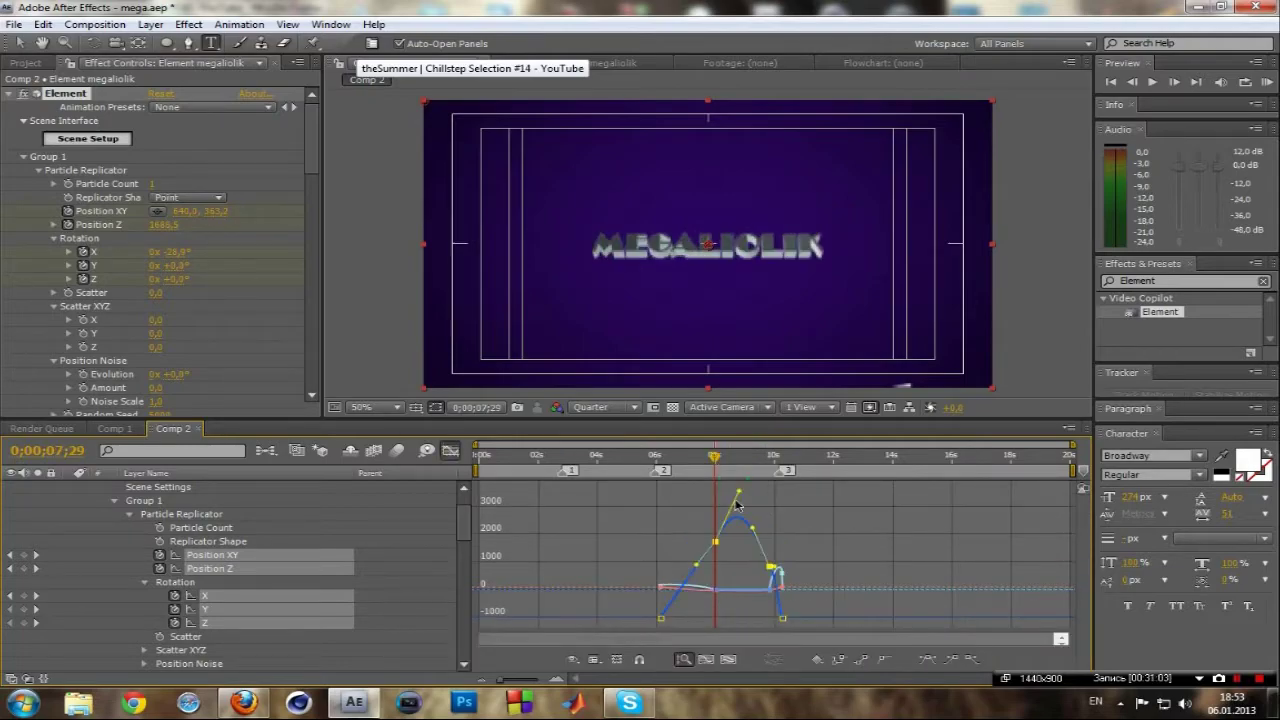
{"action": "key", "text": "shift+F3"}
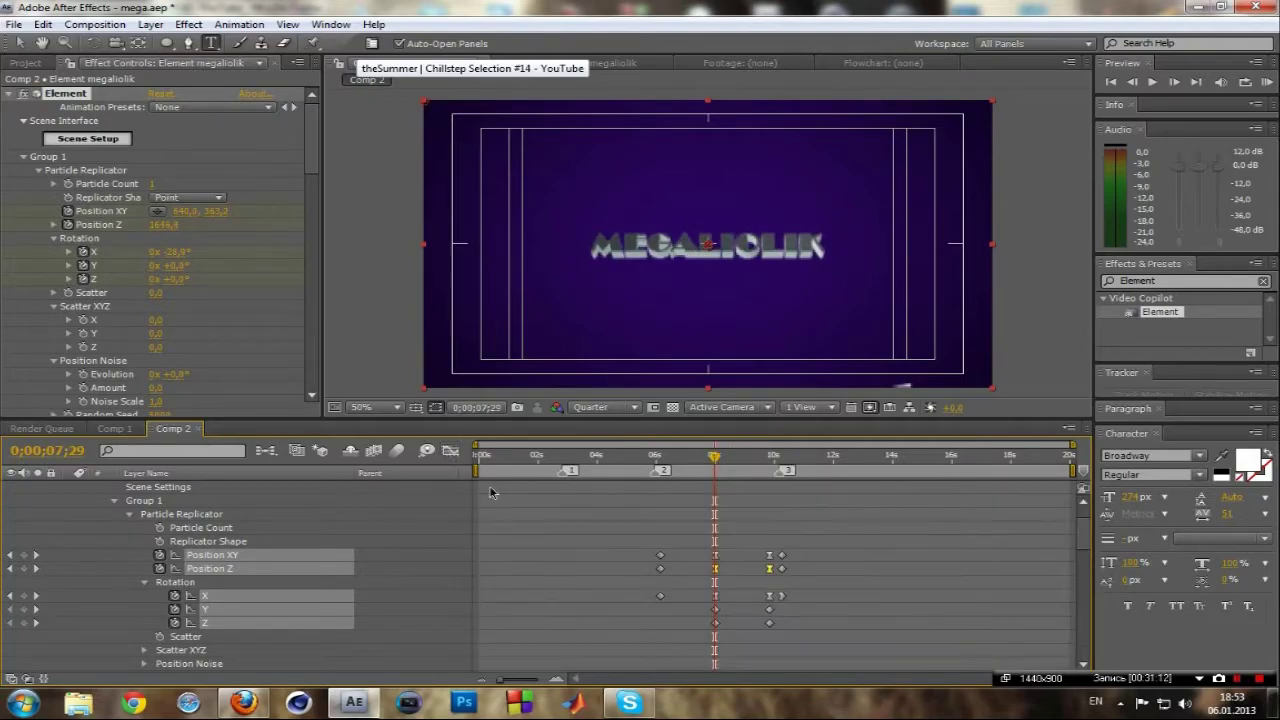
{"action": "left_click", "coordinate": [1266, 83]}
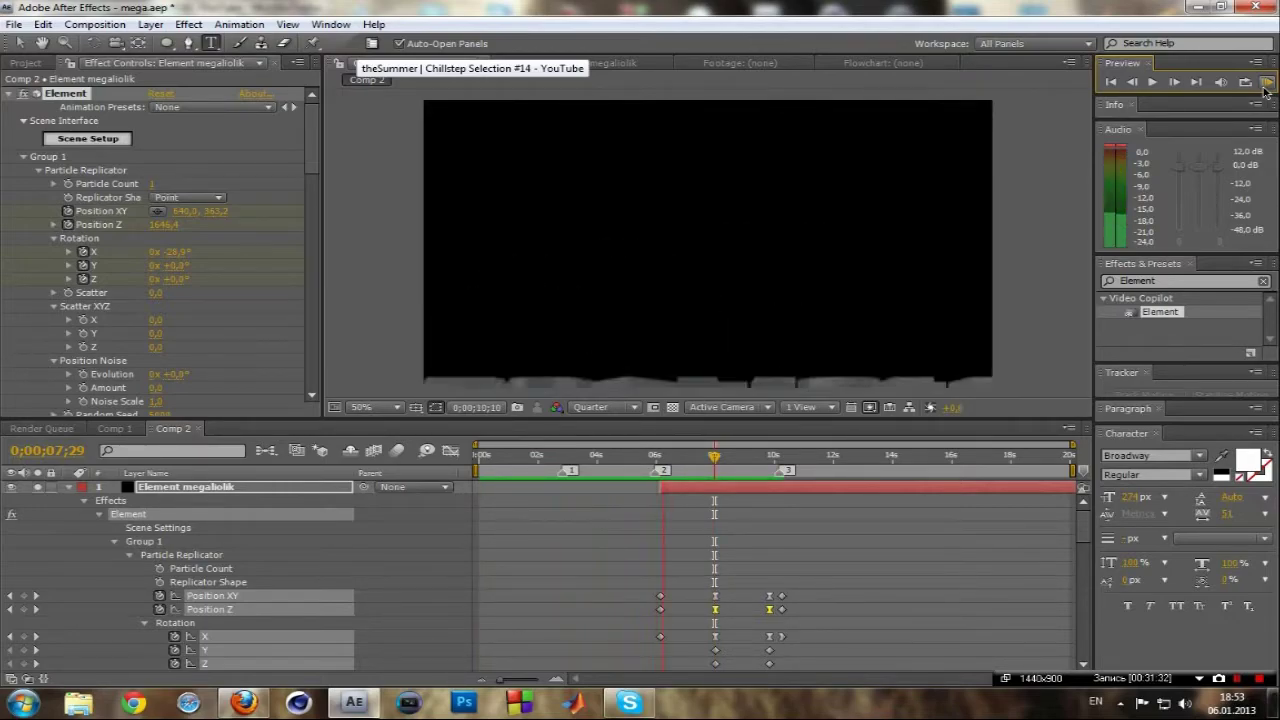
Step: Make the Deep Purple Solid 1 background layer visible again
{"action": "key", "text": "u"}
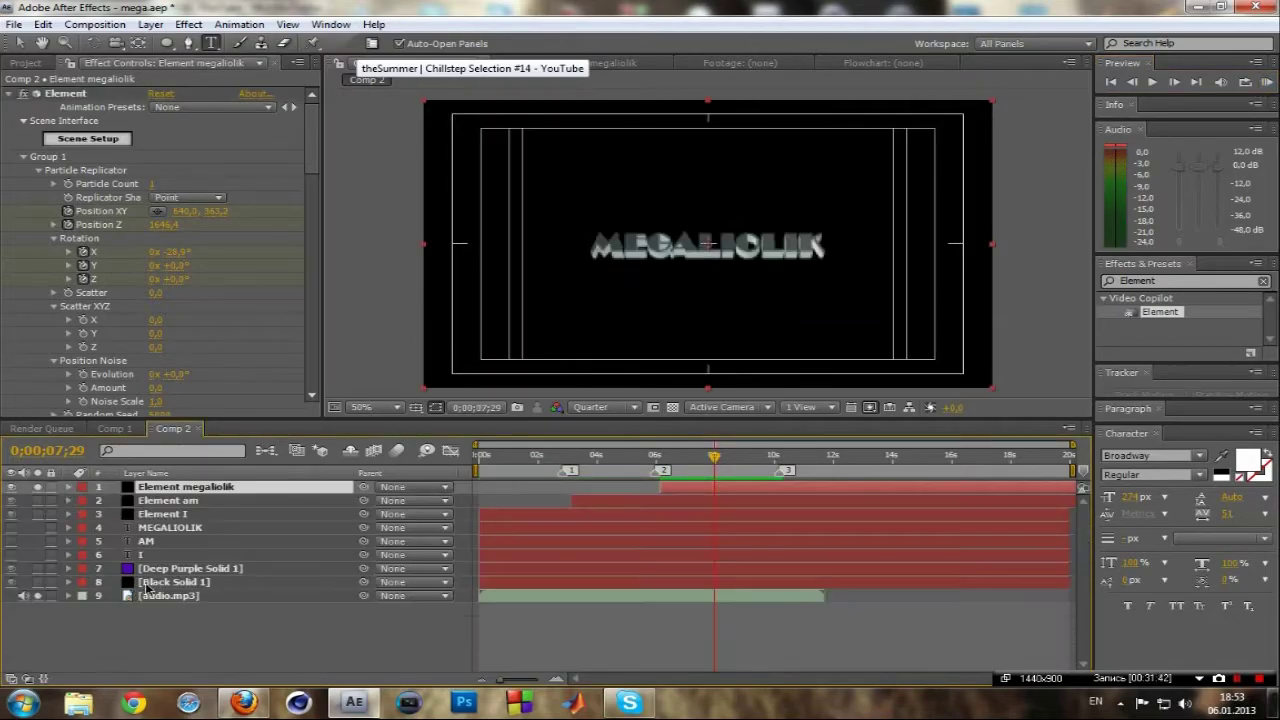
{"action": "left_click", "coordinate": [157, 582]}
{"action": "left_click", "coordinate": [11, 568]}
{"action": "left_click", "coordinate": [11, 679]}
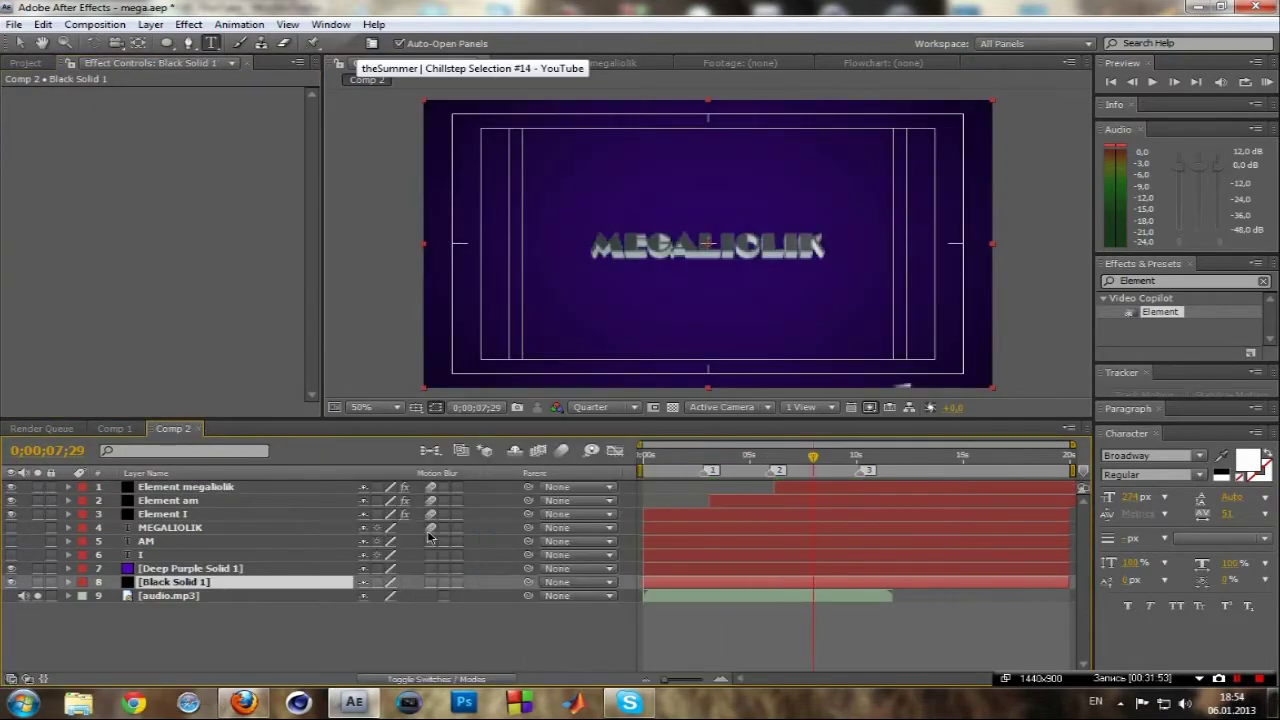
{"action": "left_click", "coordinate": [168, 570]}
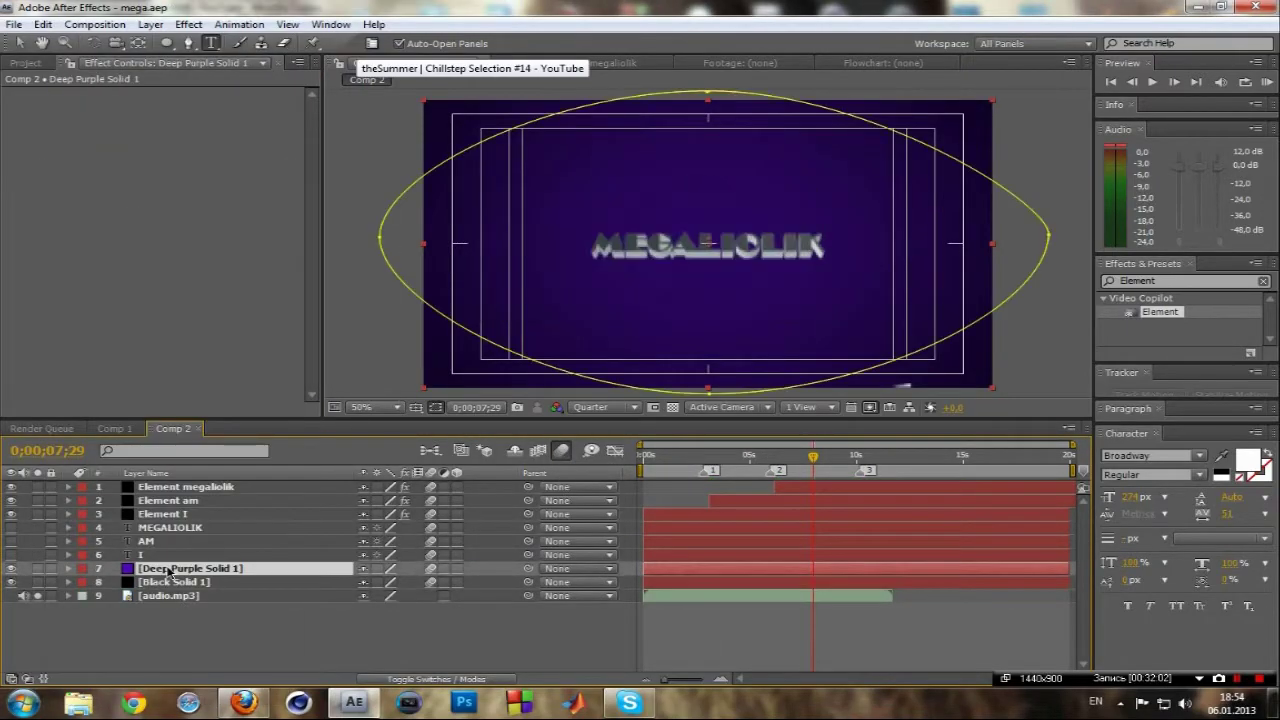
{"action": "type", "text": "fill"}
Step: In Comp 1, apply Magic Bullet Looks to the nested Comp 2 layer and launch its editor
{"action": "left_click", "coordinate": [114, 428]}
{"action": "left_click", "coordinate": [25, 62]}
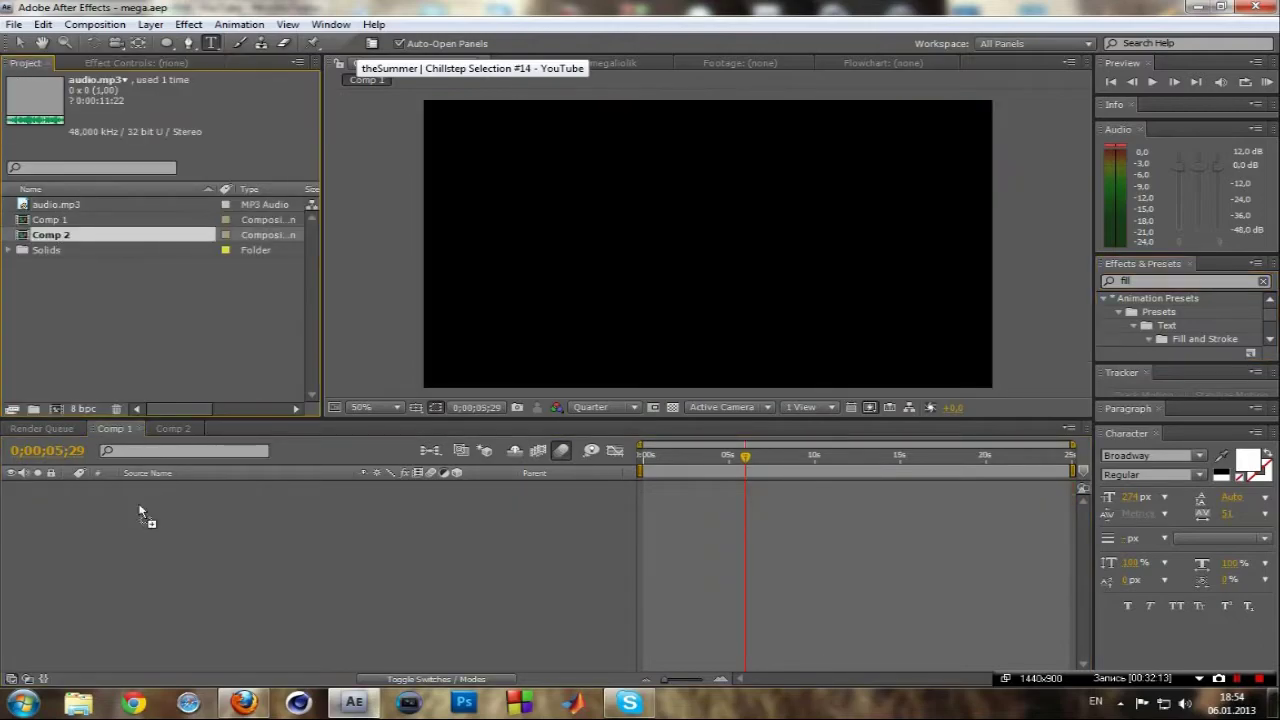
{"action": "right_click", "coordinate": [171, 489]}
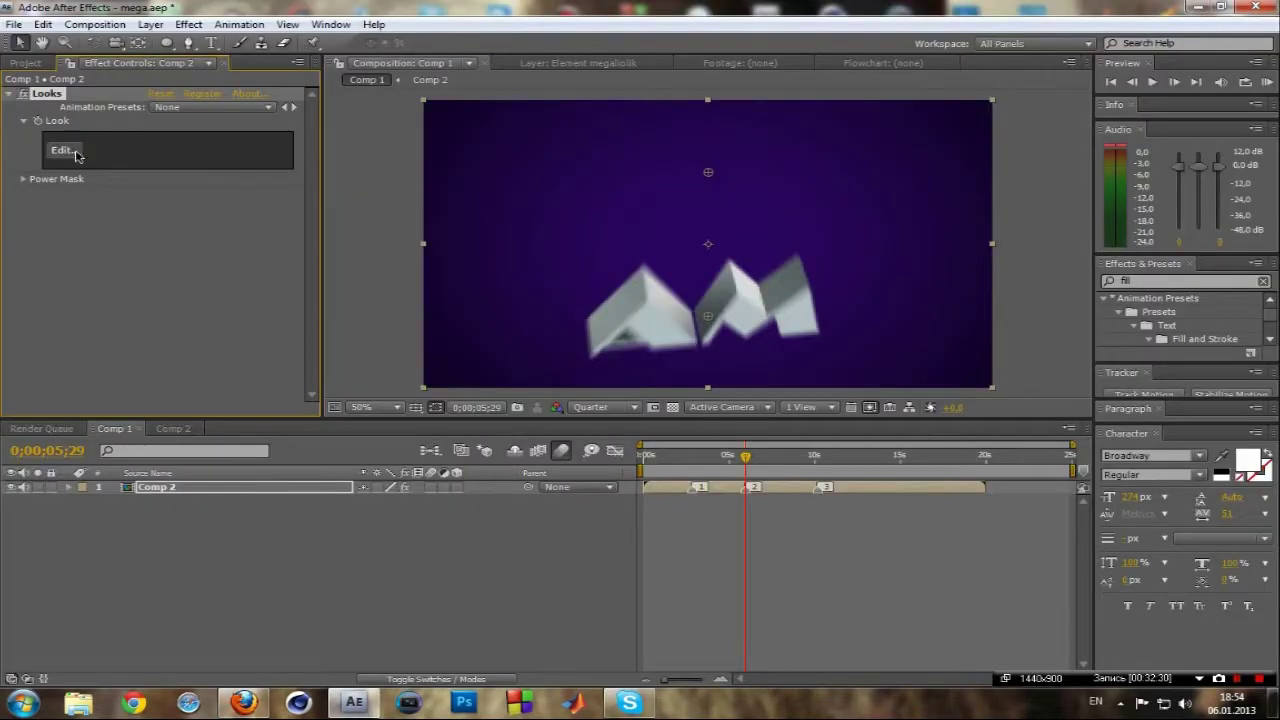
{"action": "left_click", "coordinate": [66, 153]}
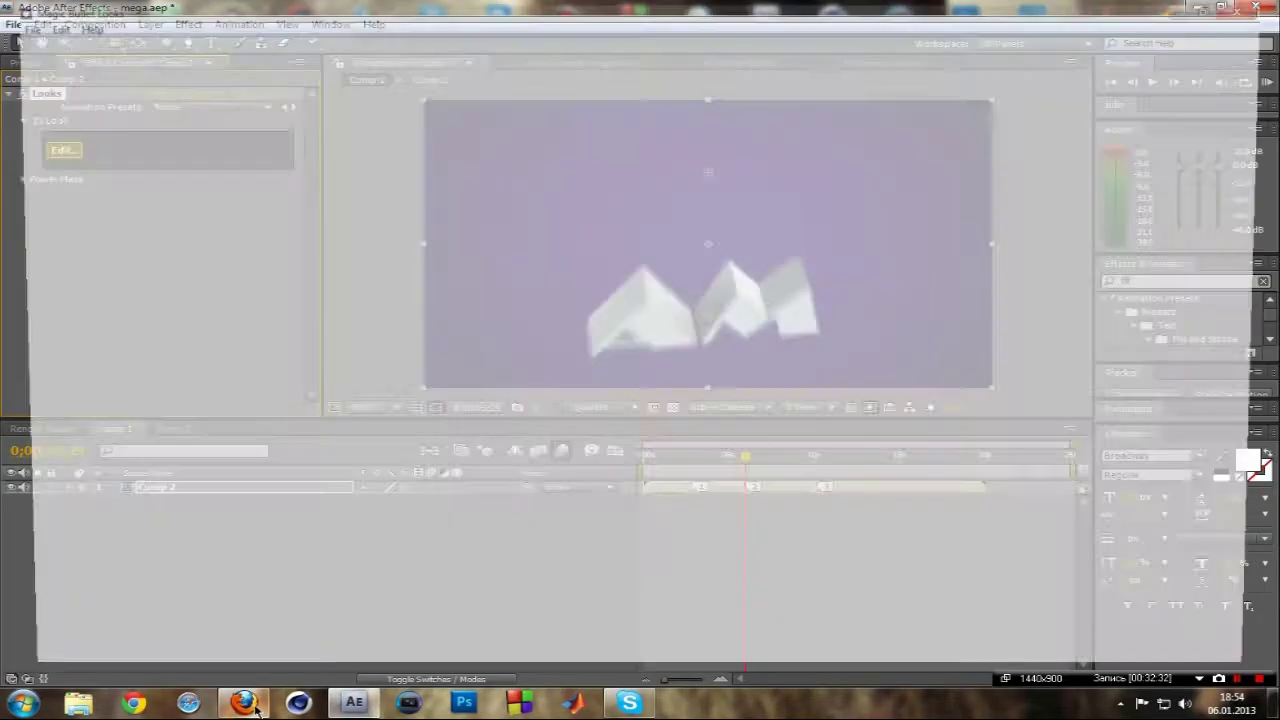
{"action": "mouse_move", "coordinate": [335, 705]}
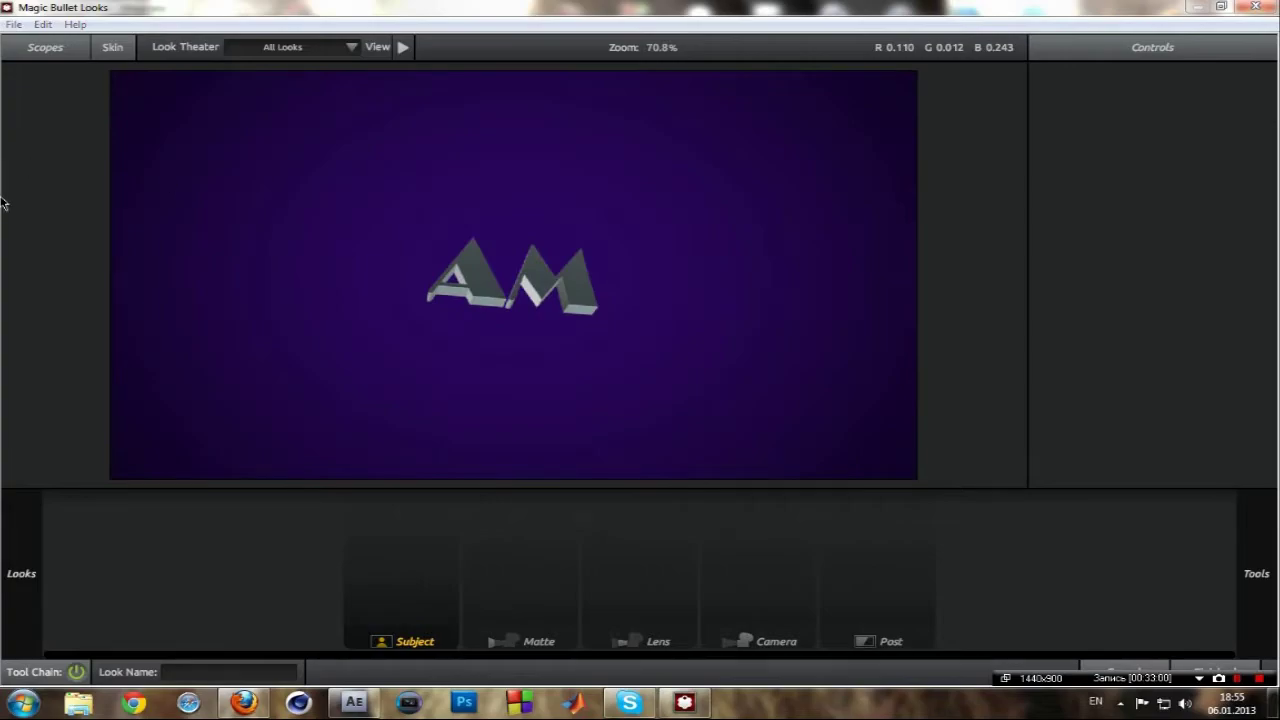
Step: Collapse the aaleem's 1 looks section and reopen the a section showing the Supreme looks
{"action": "mouse_move", "coordinate": [3, 203]}
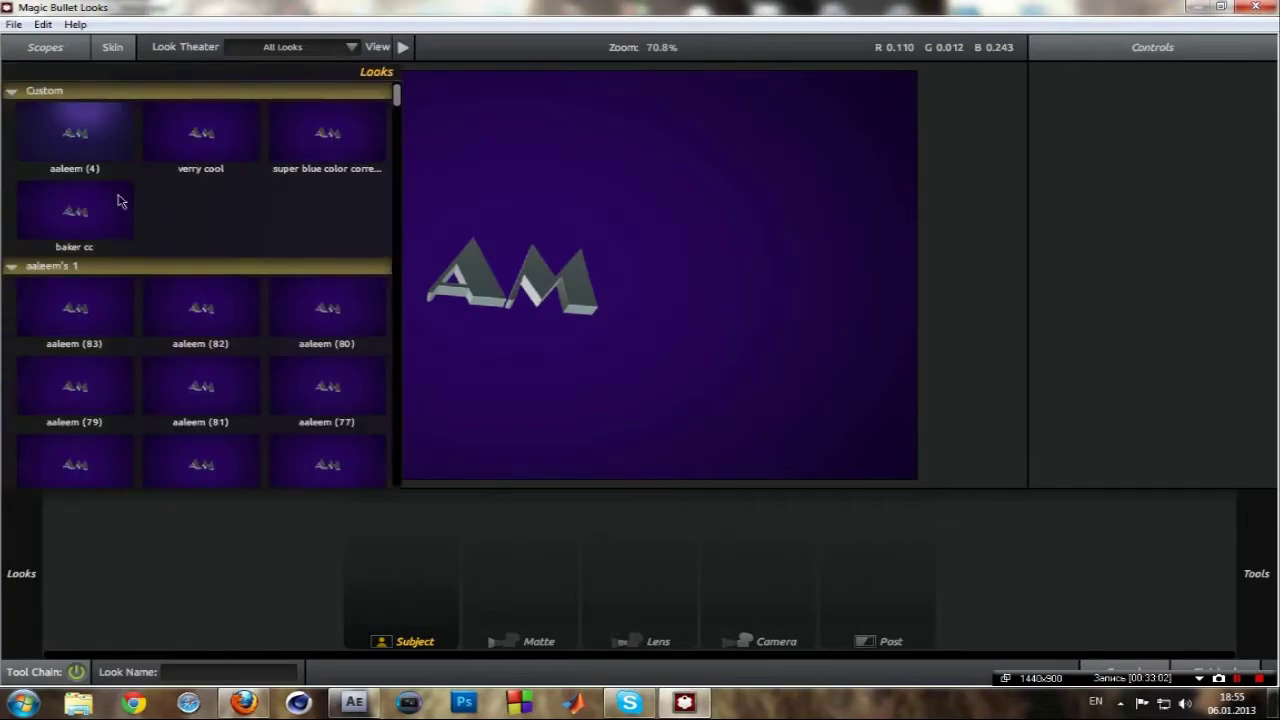
{"action": "left_click", "coordinate": [10, 266]}
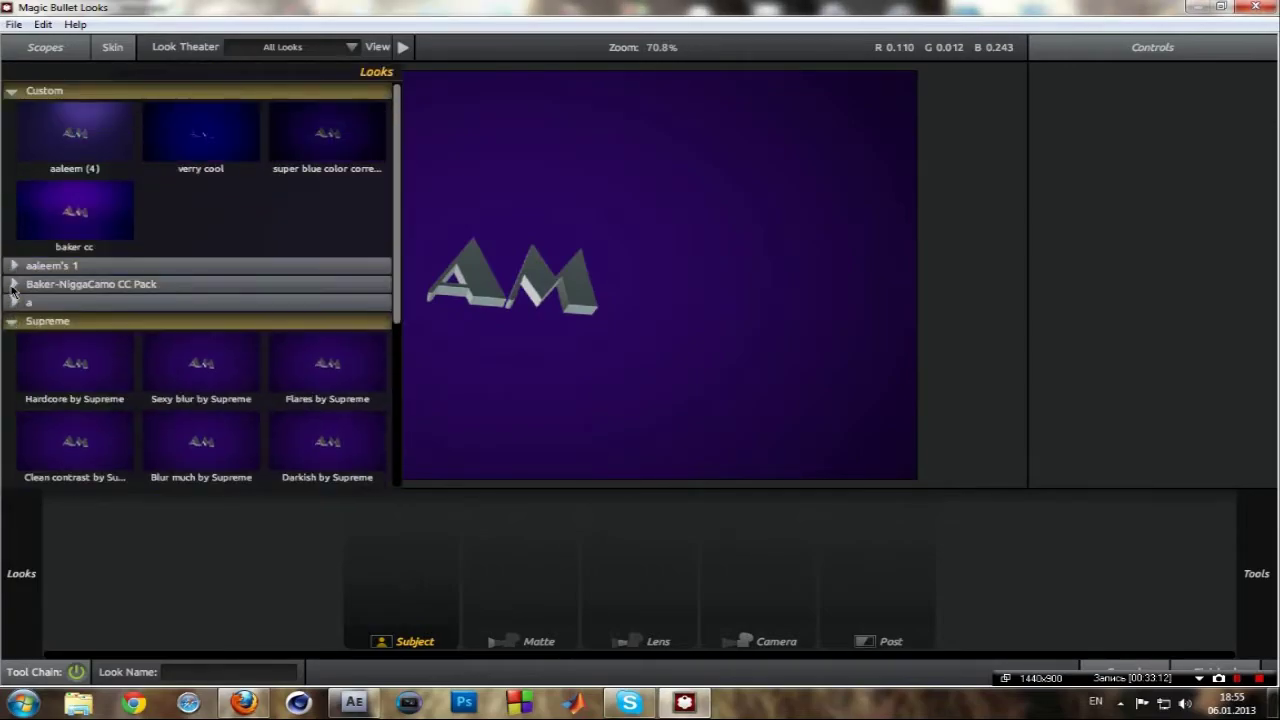
{"action": "left_click", "coordinate": [12, 322]}
{"action": "left_click", "coordinate": [12, 322]}
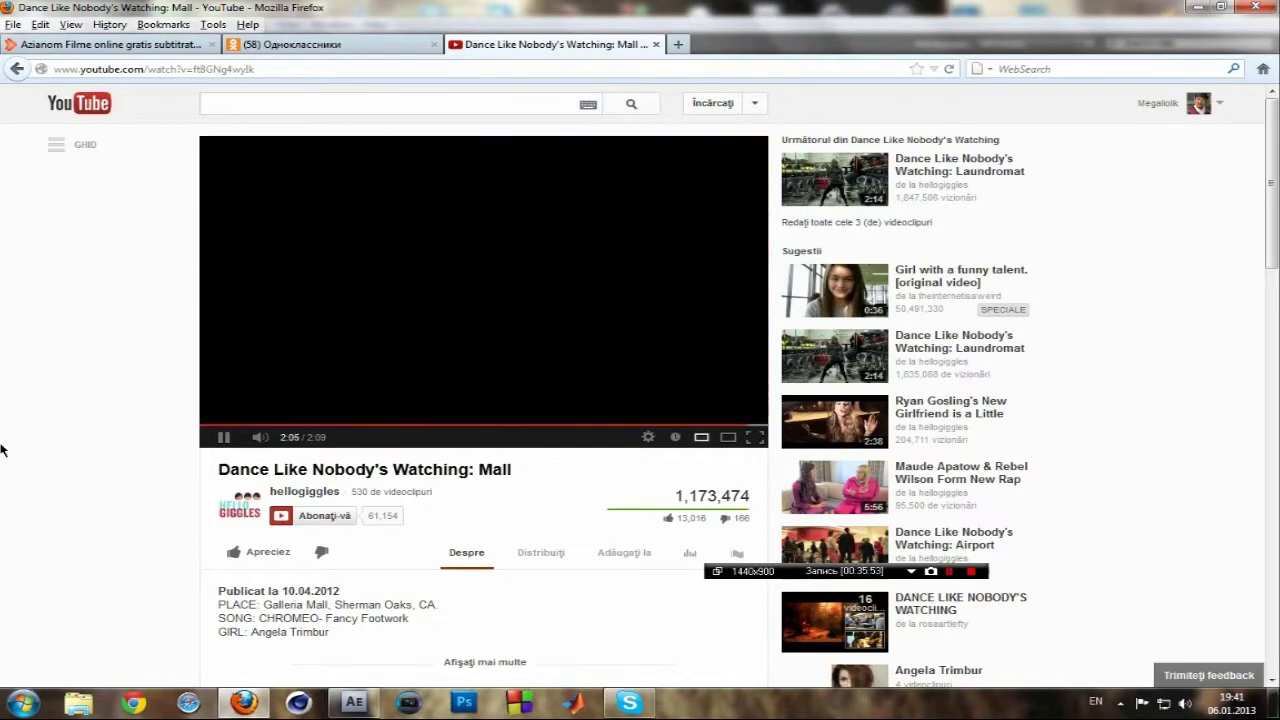
Step: Return to After Effects and play a RAM preview of the graded Comp 1
{"action": "left_click", "coordinate": [352, 704]}
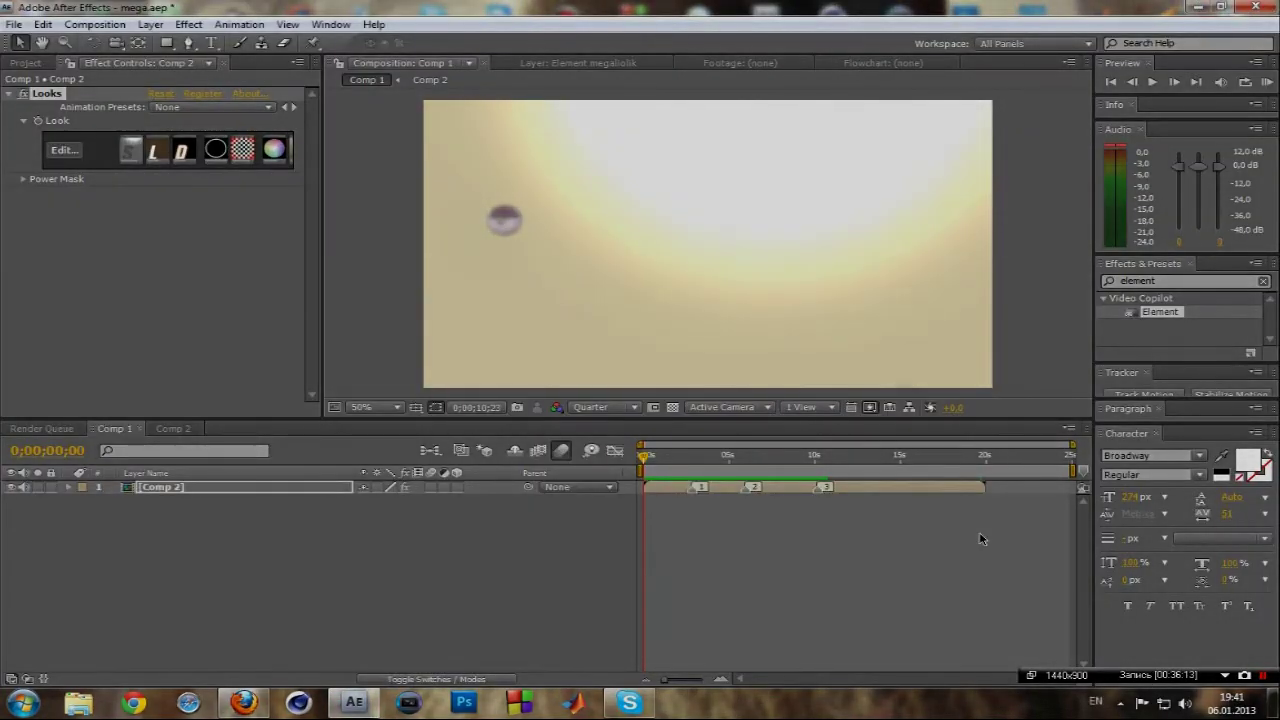
{"action": "left_click", "coordinate": [1268, 84]}
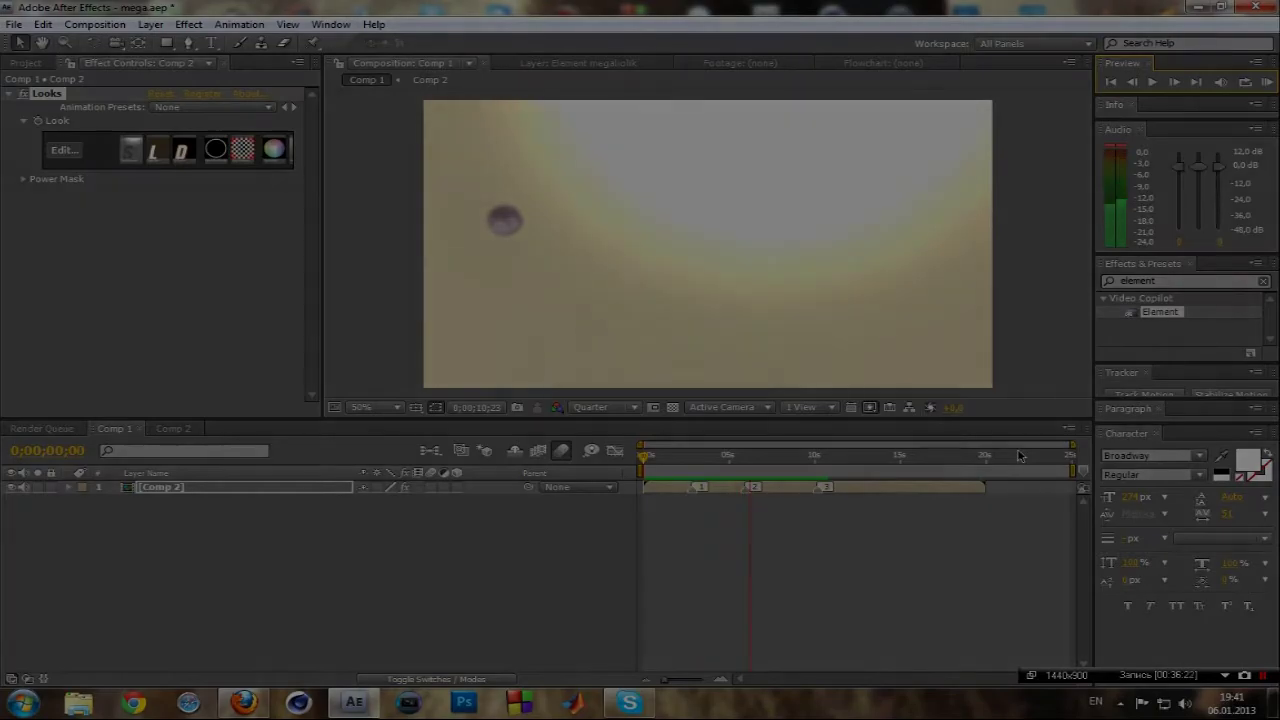